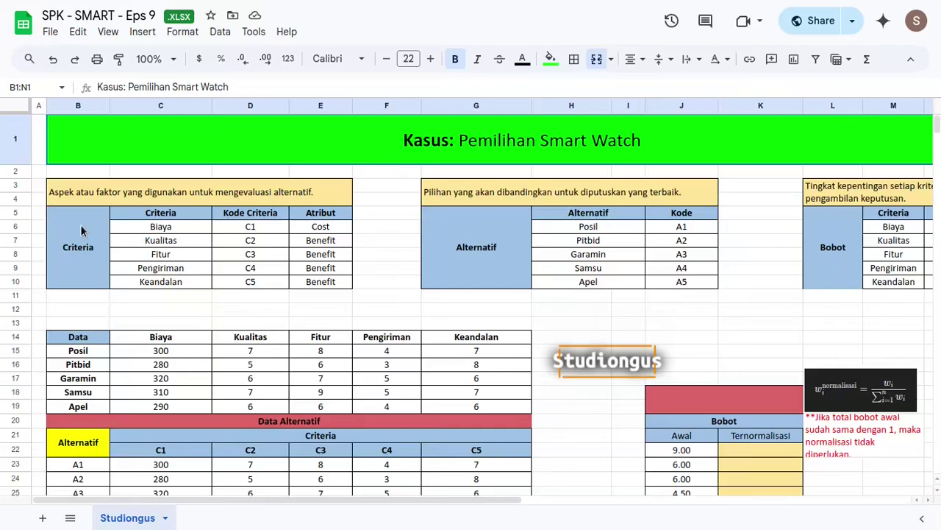
Examine the Criteria table, including its criteria names, codes and Cost/Benefit attributes.
drag(81, 231, 835, 250)
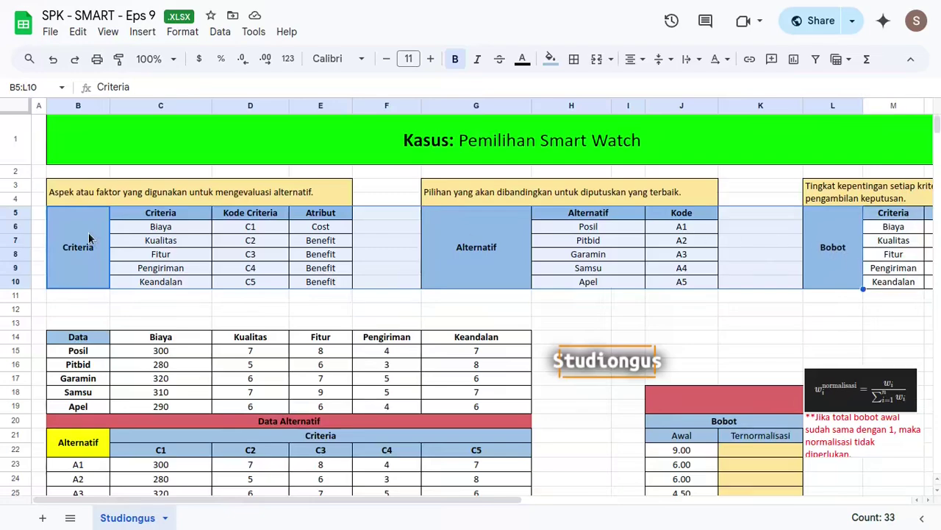
click(89, 238)
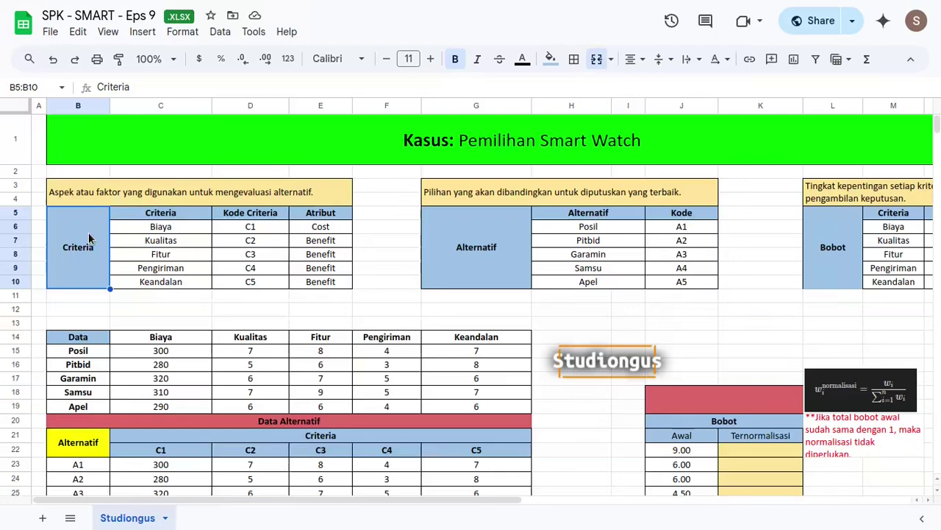
drag(592, 228, 593, 283)
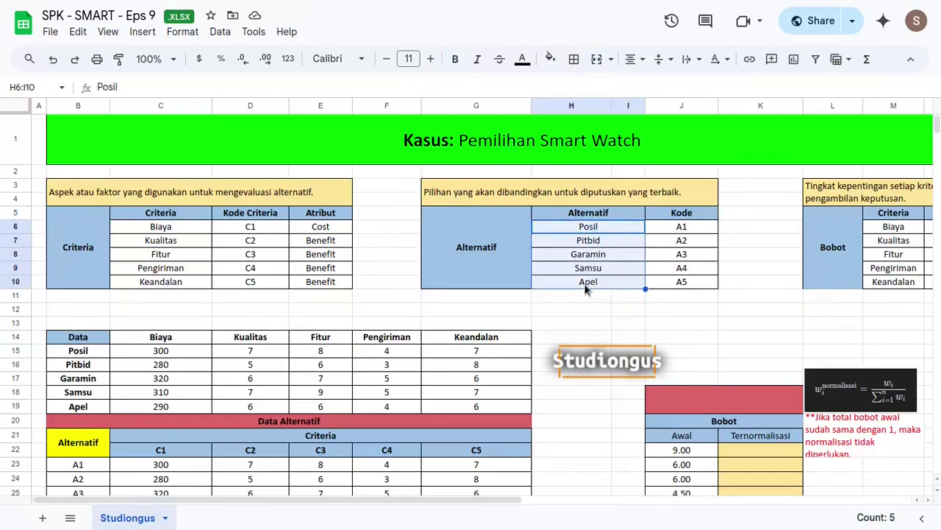
drag(600, 228, 608, 284)
drag(182, 225, 188, 282)
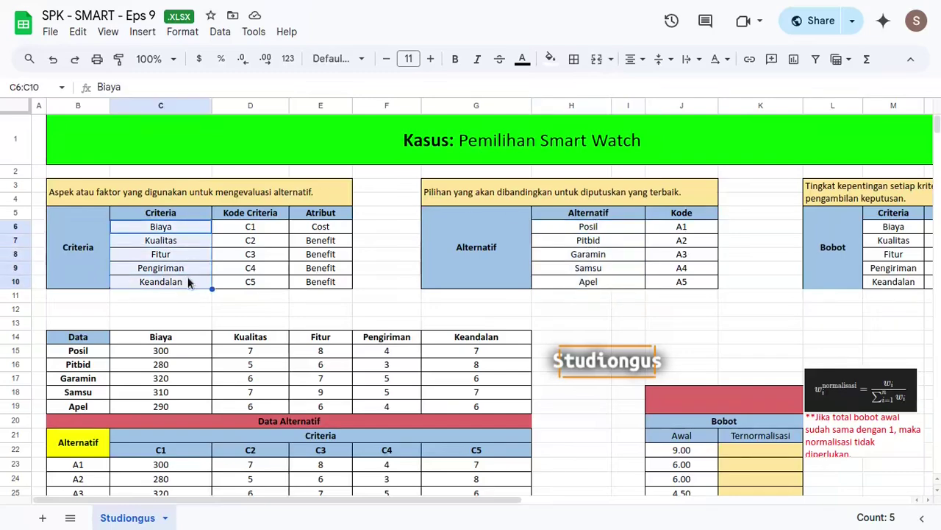
click(253, 231)
click(94, 255)
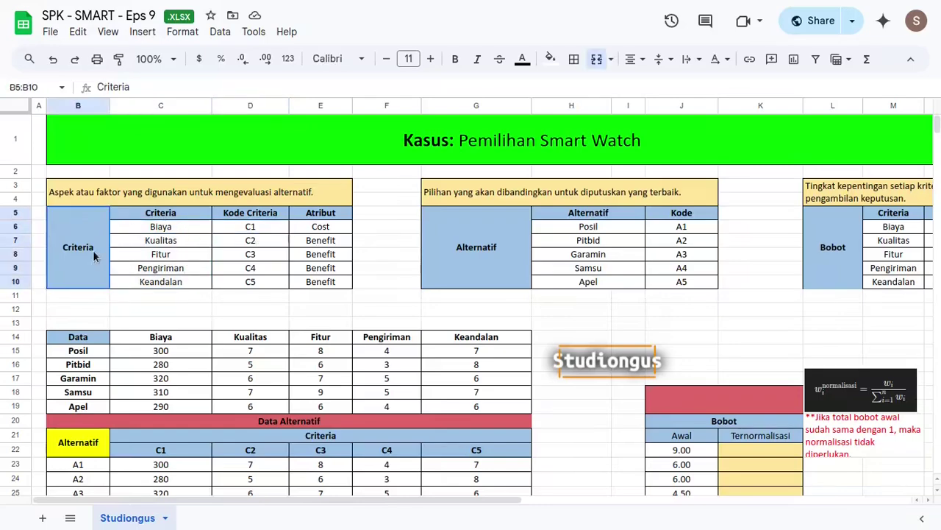
click(254, 228)
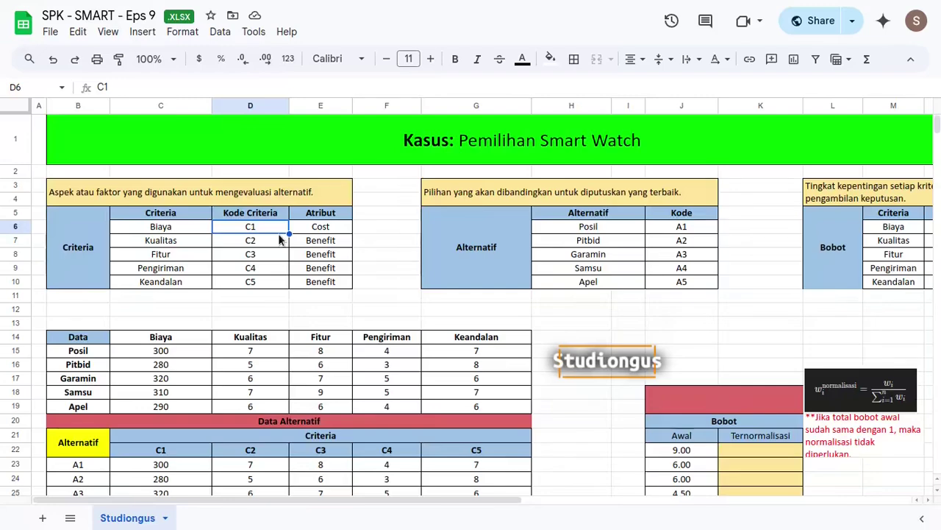
key(Right)
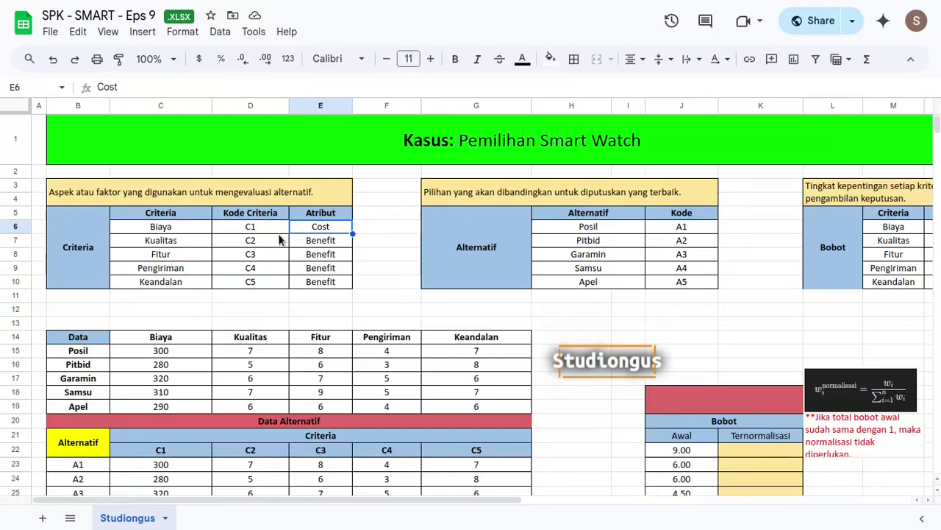
key(Down)
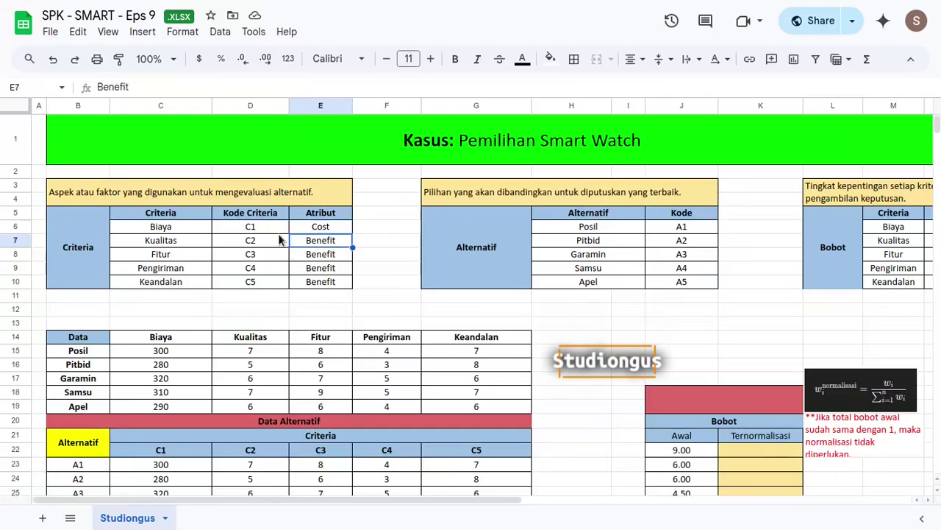
key(ctrl+shift+Down)
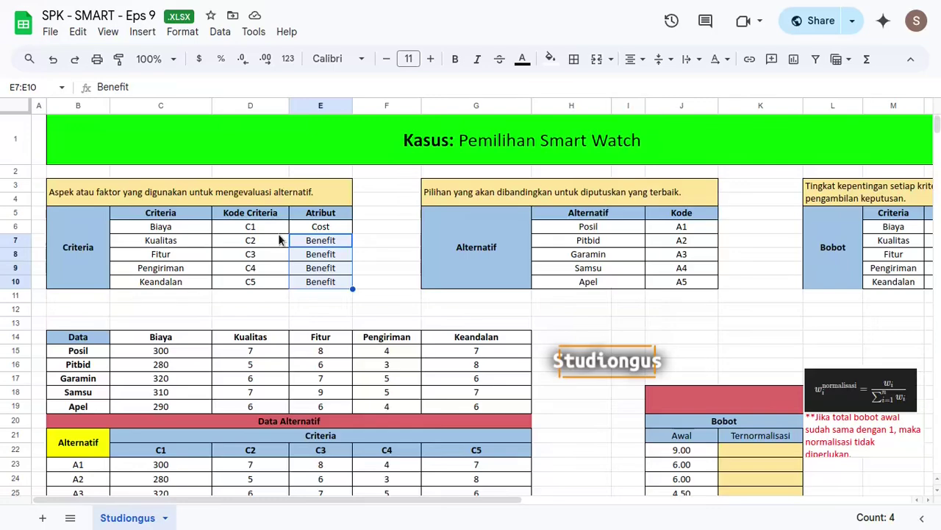
Examine the Alternatif table's smart watch names and their codes.
key(ctrl+Right)
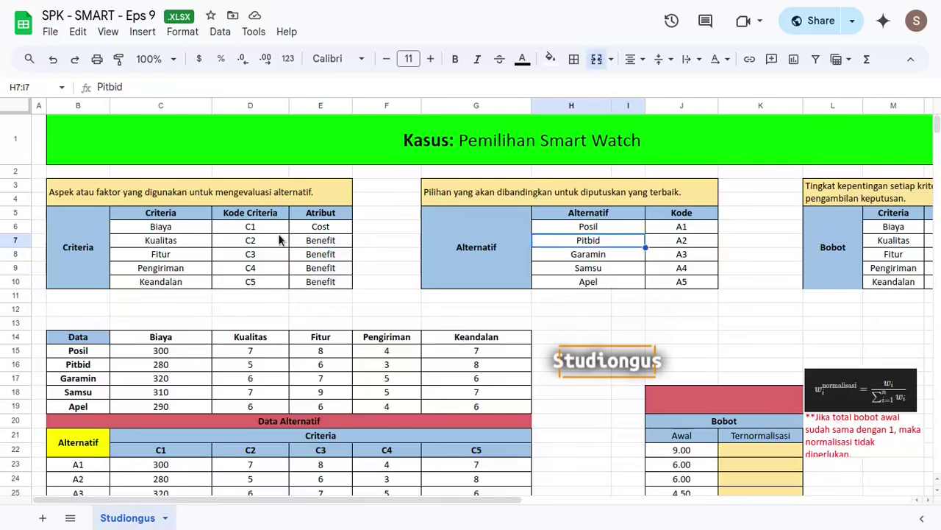
key(Left)
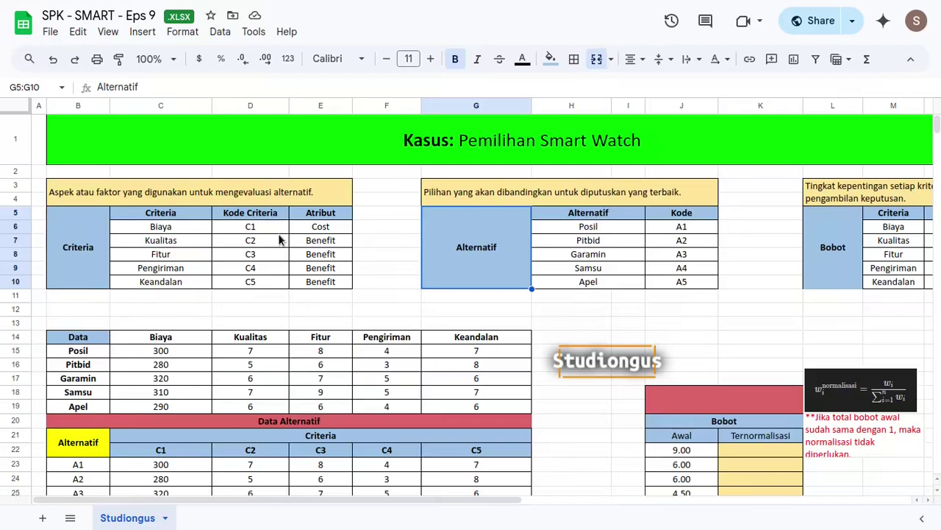
key(Right)
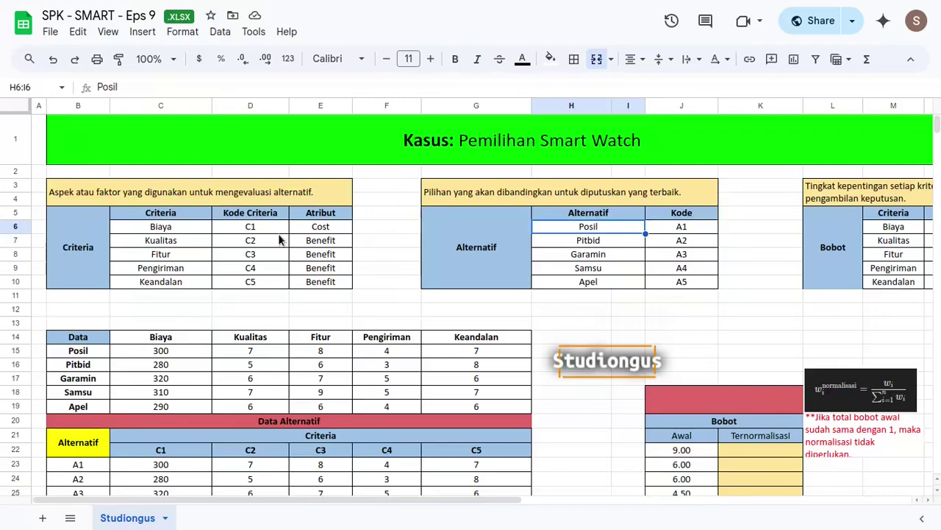
key(shift+Down)
key(shift+Down)
key(shift+Down)
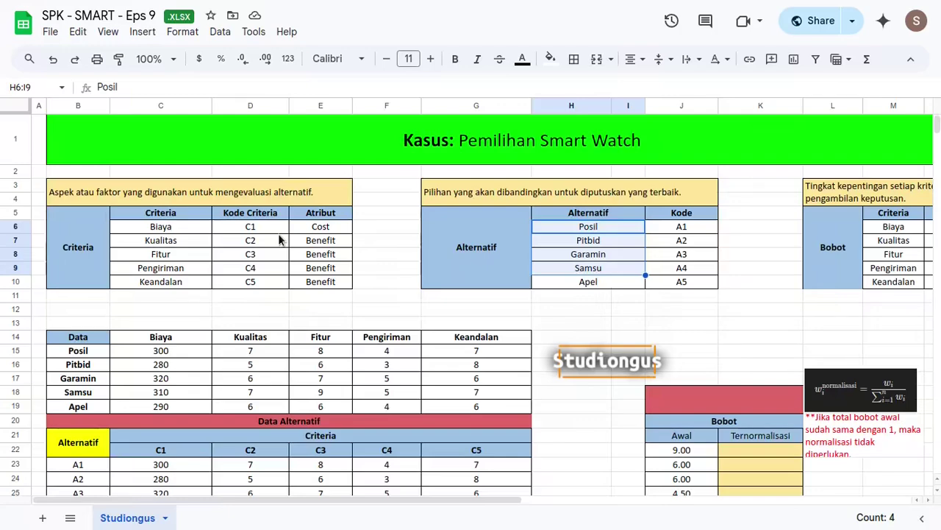
key(Right)
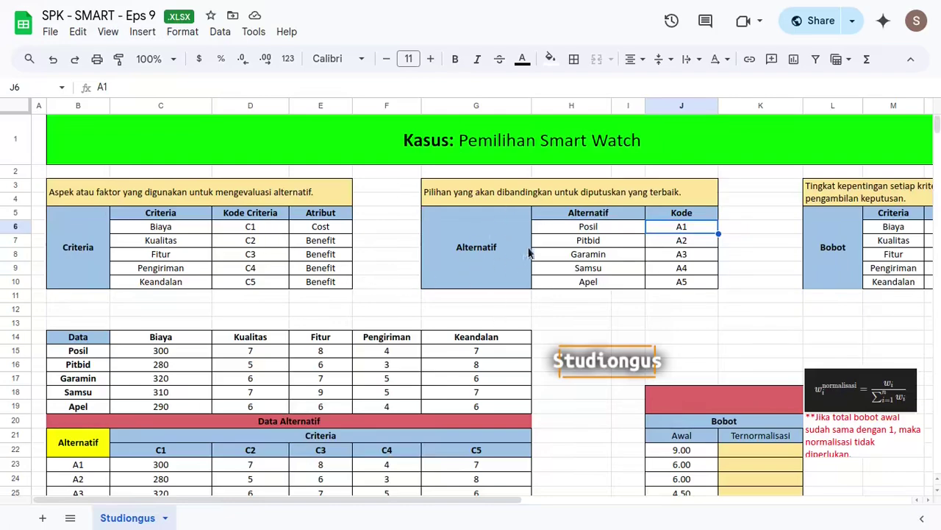
Examine the Bobot table, matching each criterion with its weight.
scroll(506, 252, right, 2)
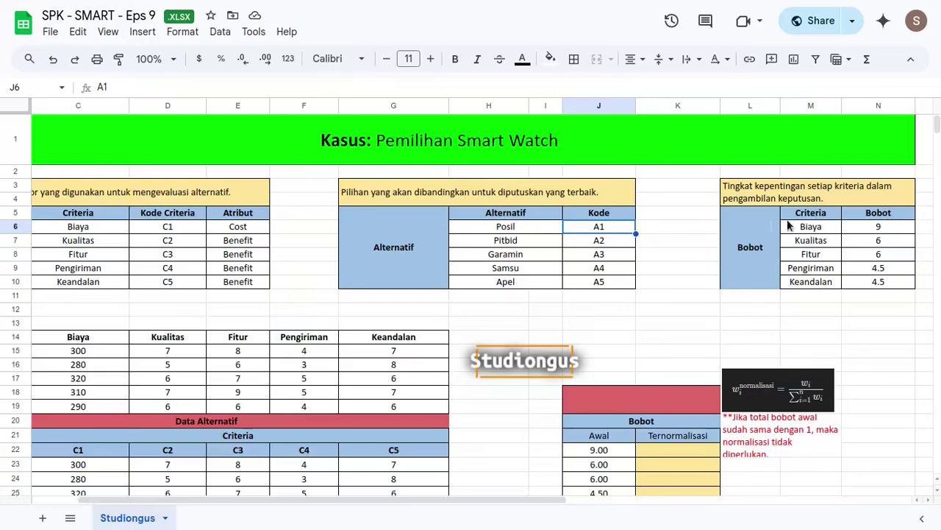
click(767, 252)
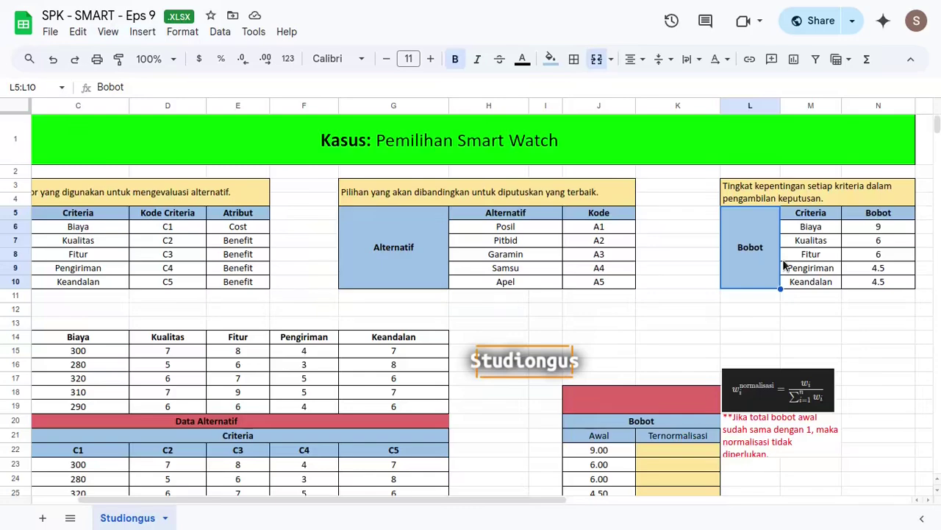
click(821, 229)
click(906, 227)
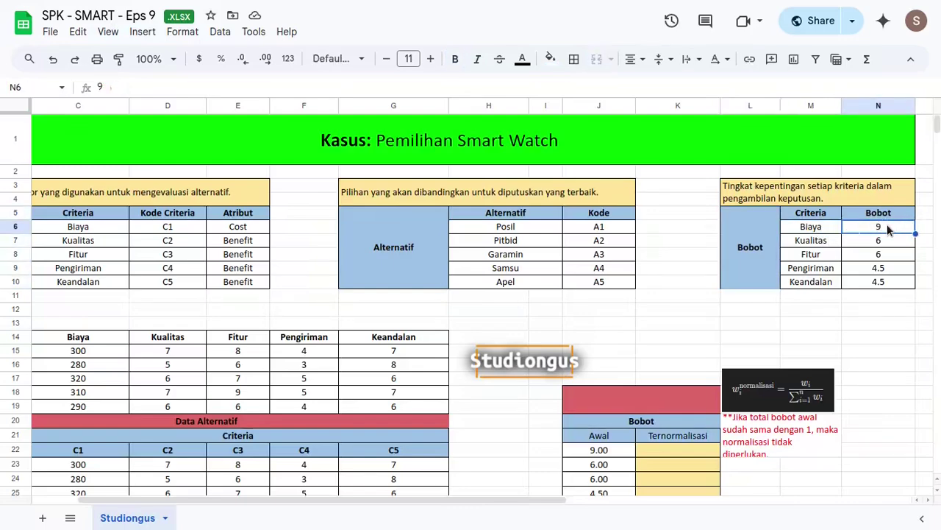
drag(813, 227, 884, 227)
click(884, 228)
click(825, 231)
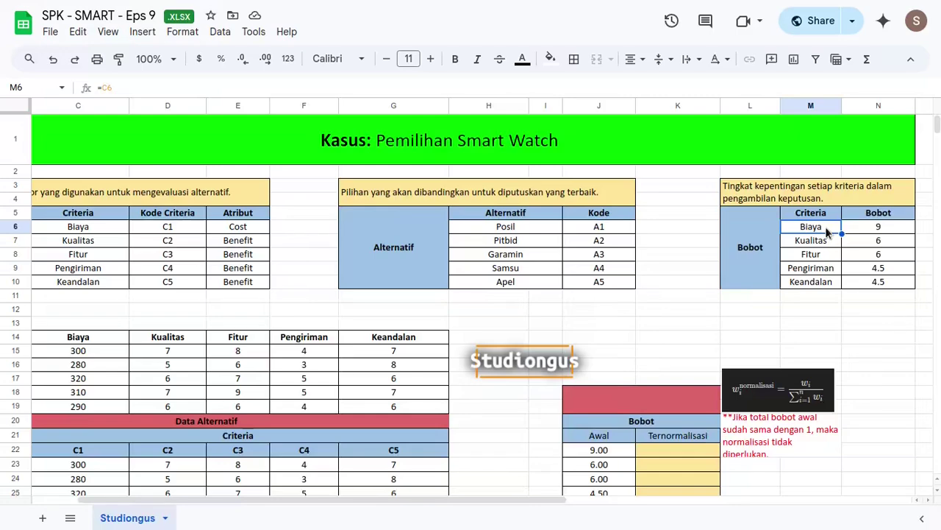
Examine the raw Data table and the Data Alternatif table with its alternative and criteria headings.
scroll(882, 279, left, 2)
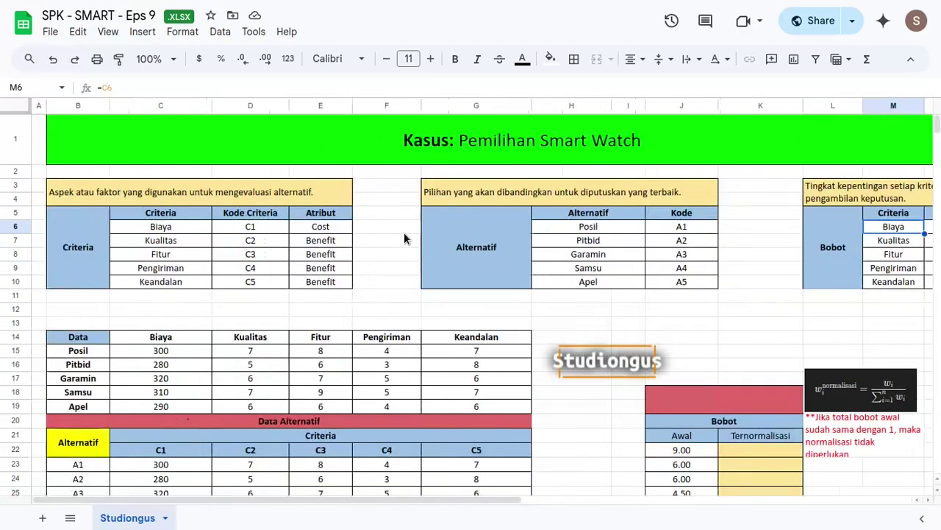
scroll(404, 237, down, 2)
click(94, 254)
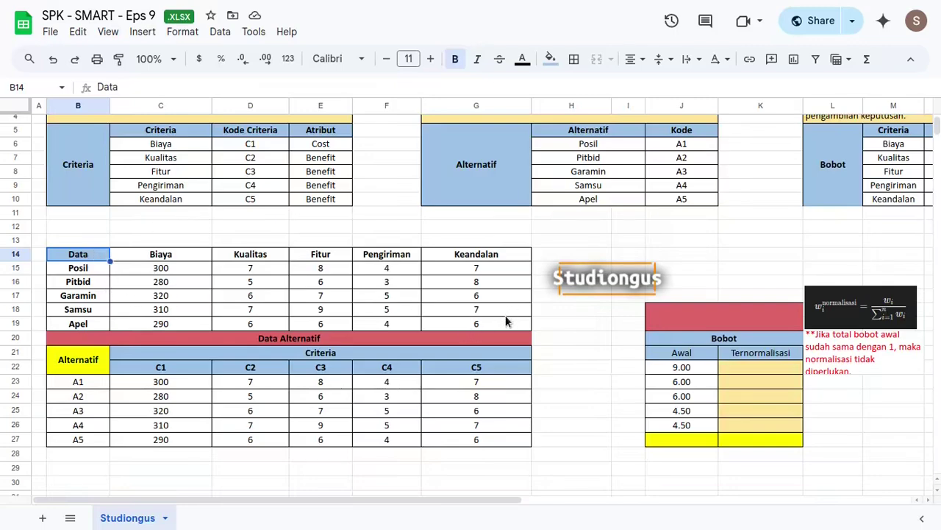
drag(92, 361, 450, 449)
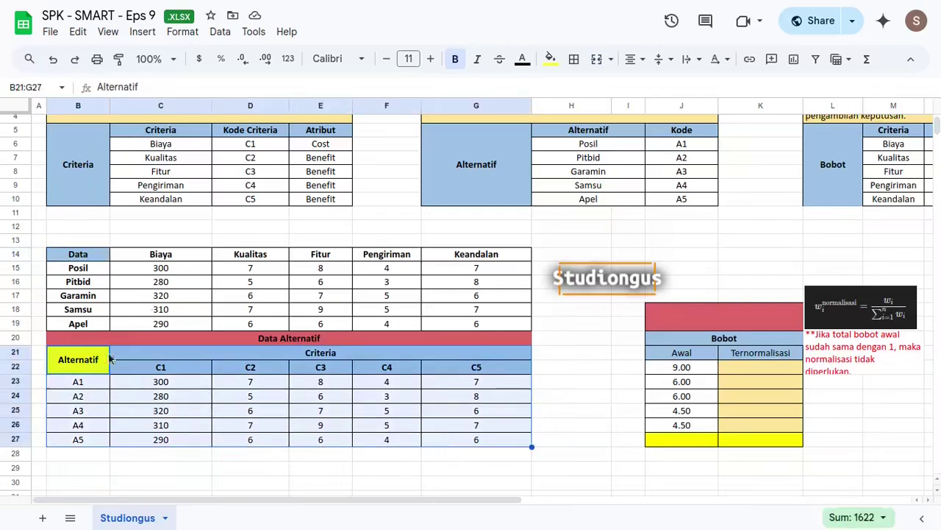
click(264, 354)
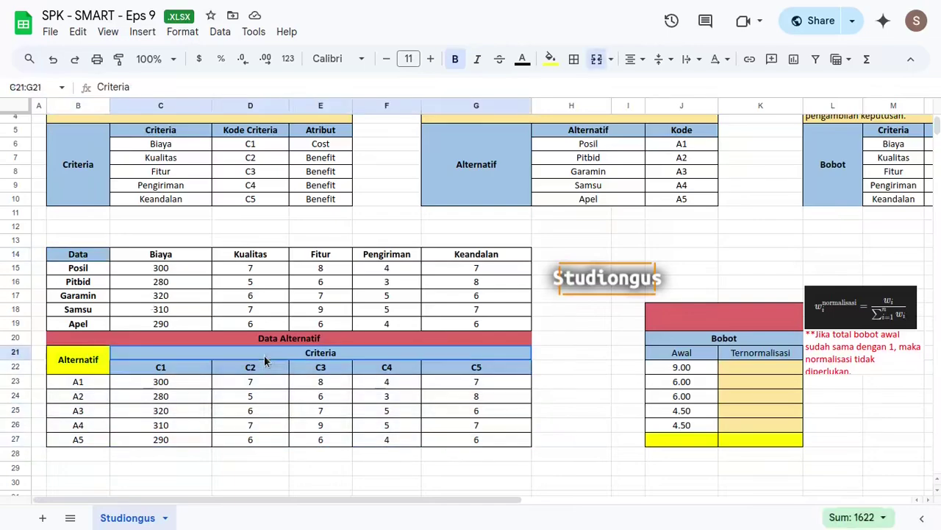
shift+click(158, 368)
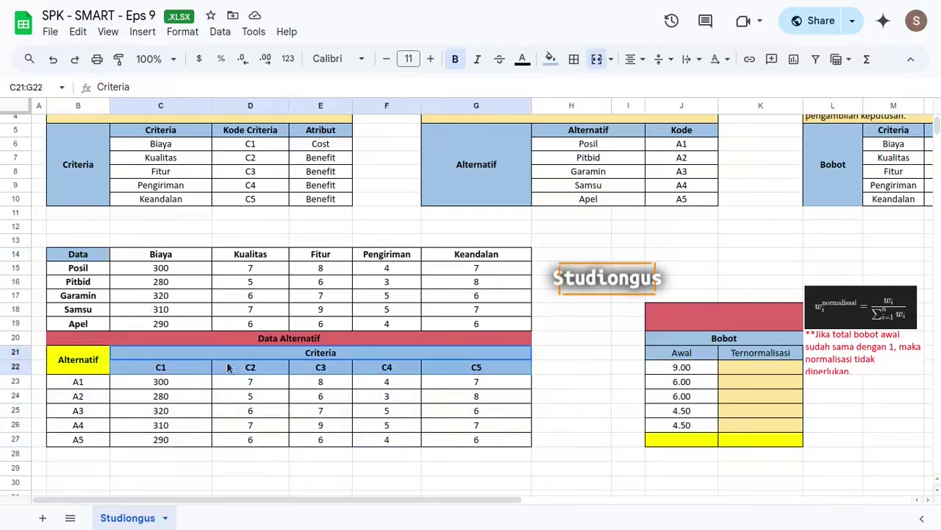
click(86, 362)
drag(270, 356, 284, 367)
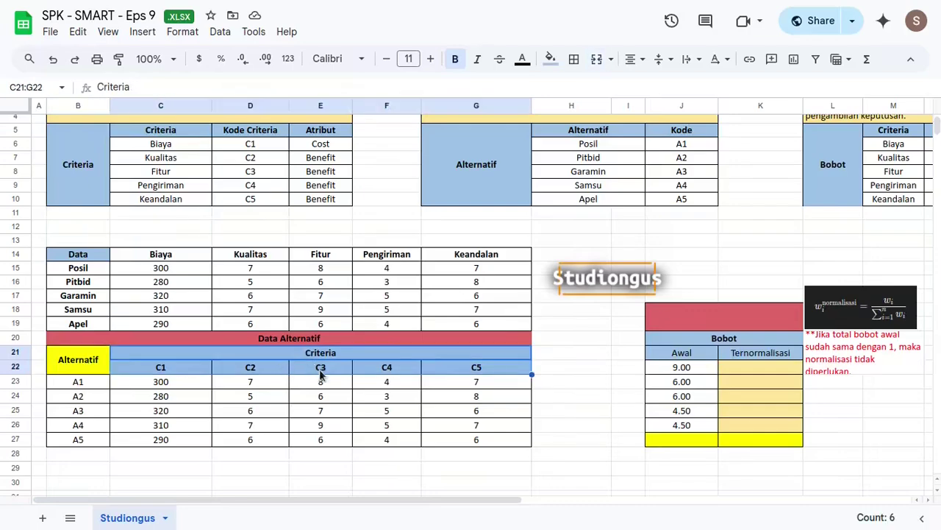
Clear the criteria codes and values in C22:G27 and the alternative codes in B23:B27 of the Data Alternatif table.
click(177, 383)
drag(198, 368, 476, 447)
key(Delete)
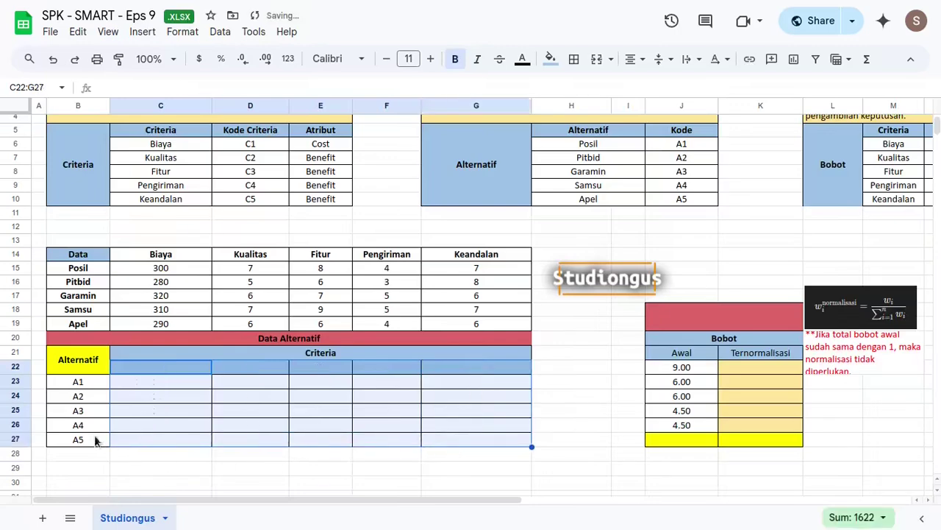
drag(73, 386, 84, 439)
key(Delete)
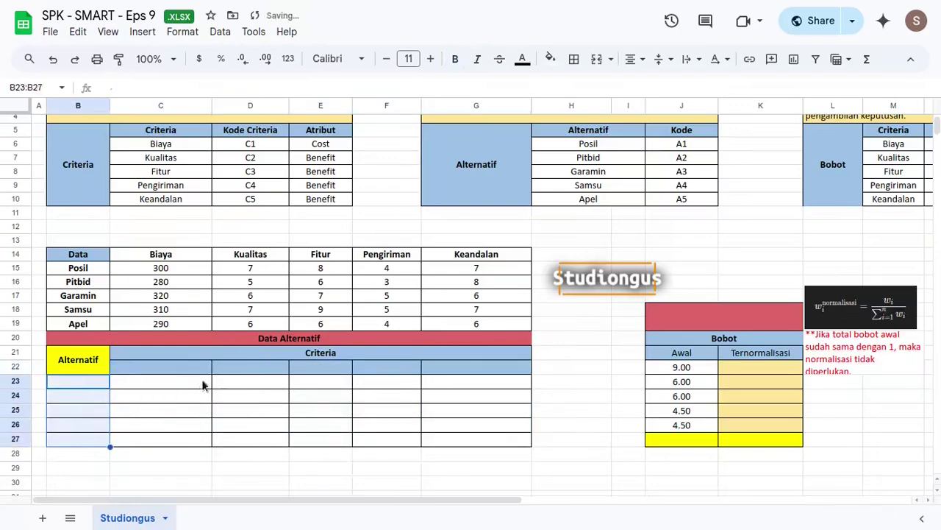
Fill the criteria code header row from C22 with a TRANSPOSE formula on the criteria codes in D6:D10.
click(158, 369)
text(=)
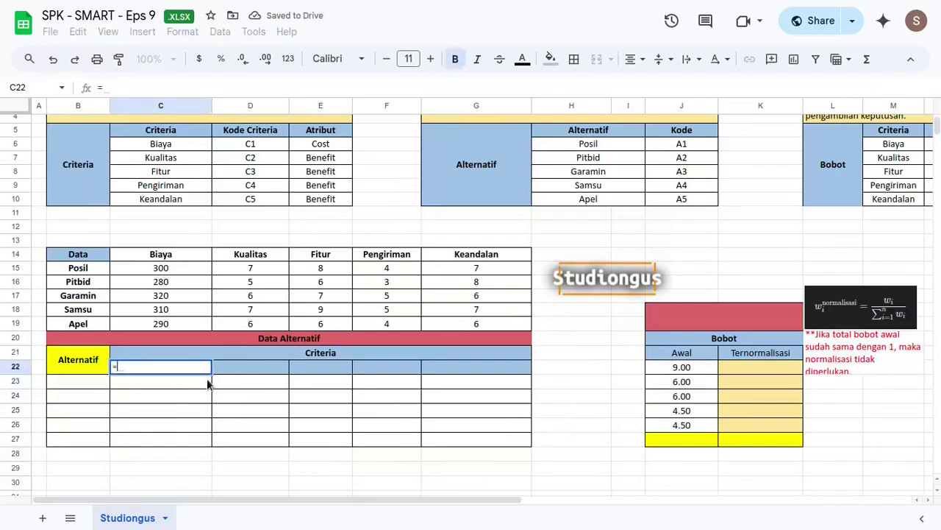
text(trans)
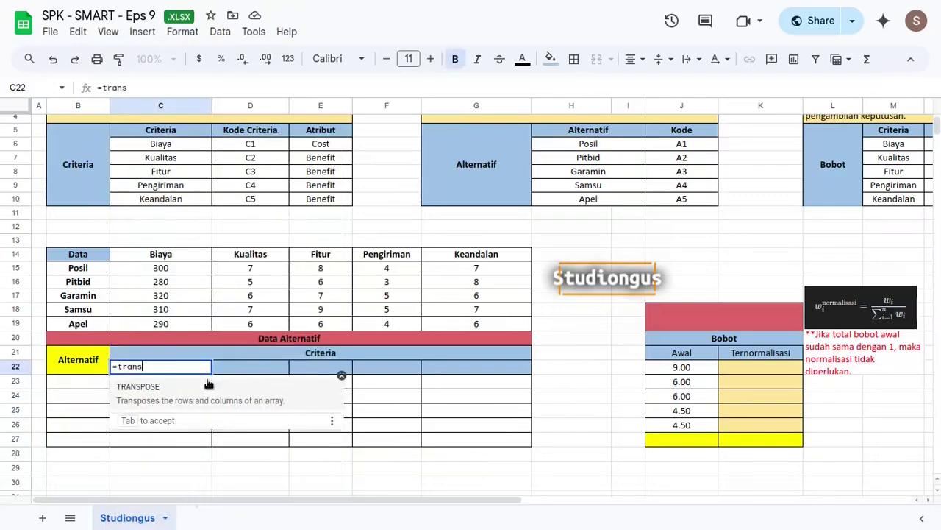
key(Tab)
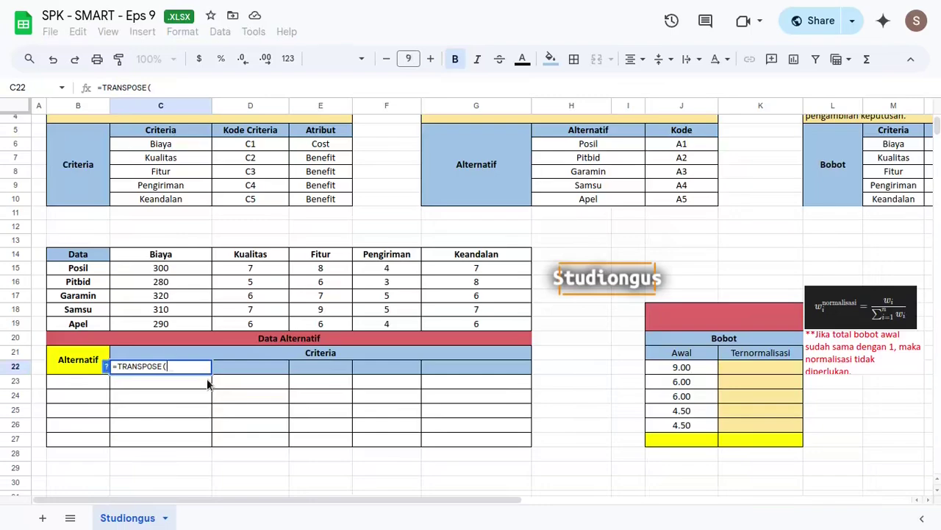
scroll(316, 298, up, 2)
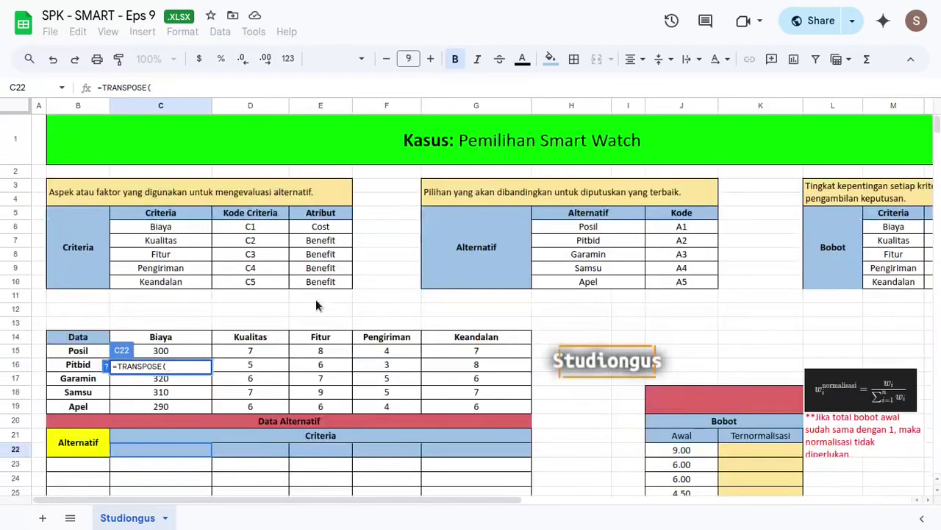
click(273, 224)
shift+click(272, 287)
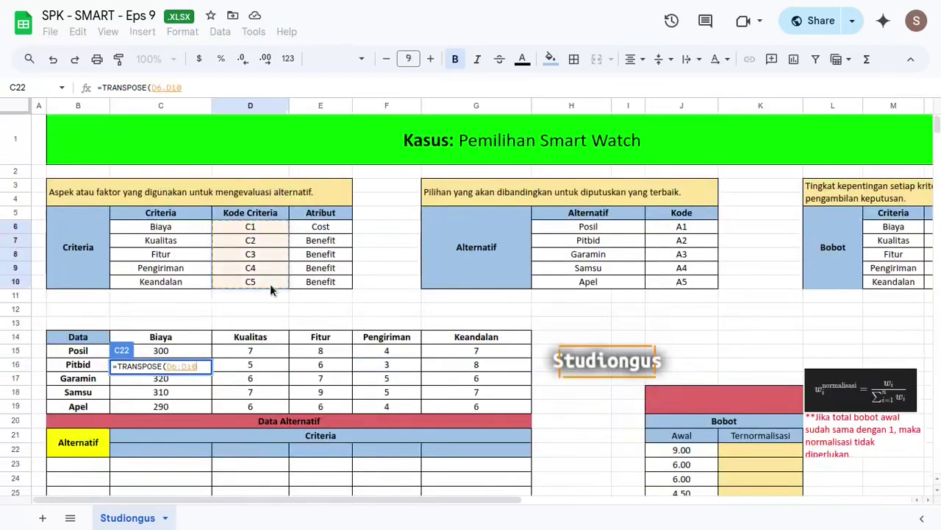
key(Return)
scroll(305, 352, down, 3)
drag(212, 276, 422, 294)
scroll(178, 335, up, 2)
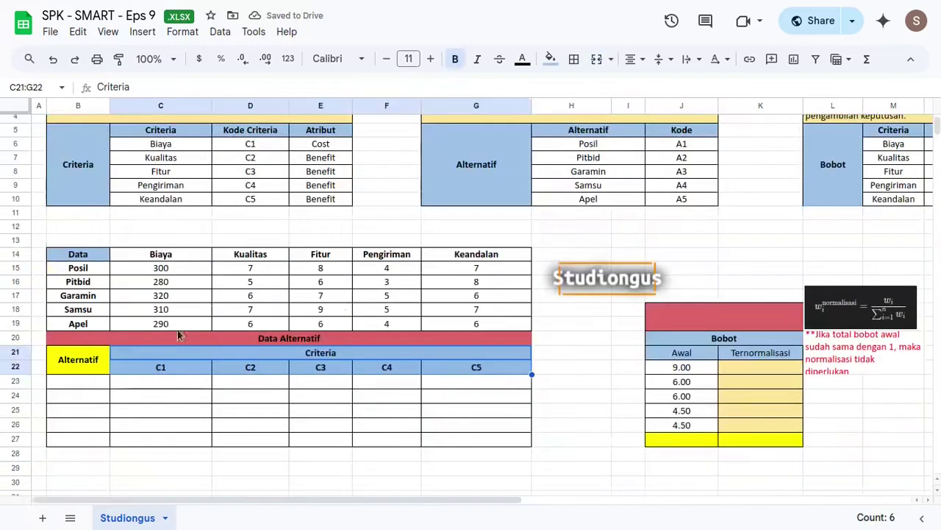
Try to fill the alternative codes from B23 of the Data Alternatif table with a direct reference to J6:J10.
click(80, 362)
click(81, 384)
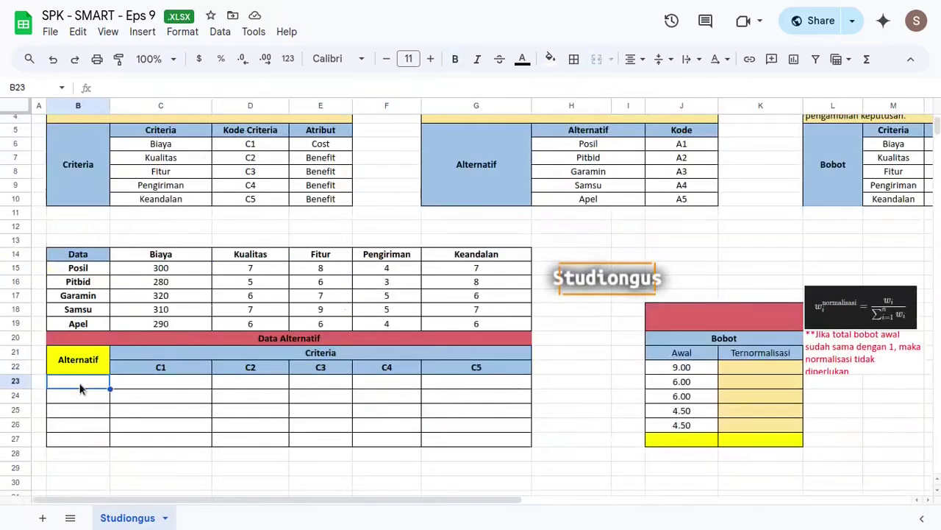
text(=)
scroll(230, 363, up, 1)
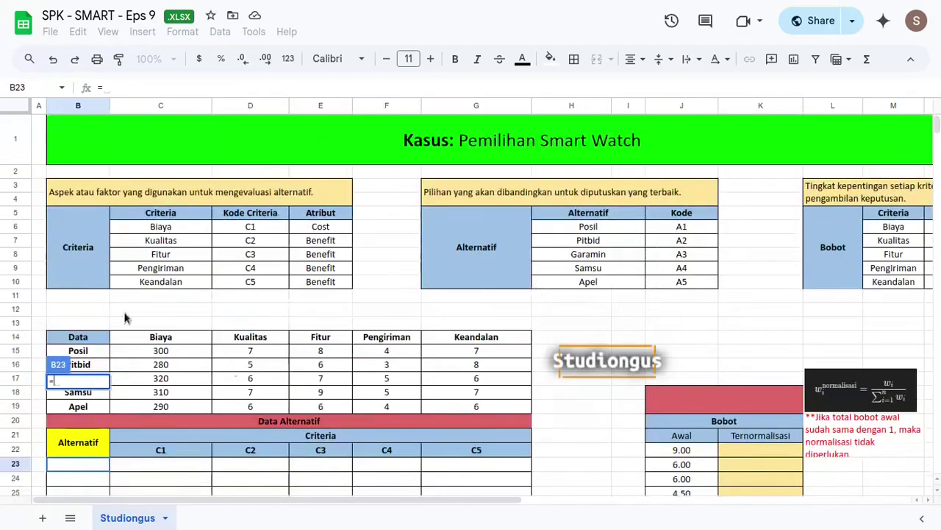
click(679, 228)
drag(679, 252, 675, 285)
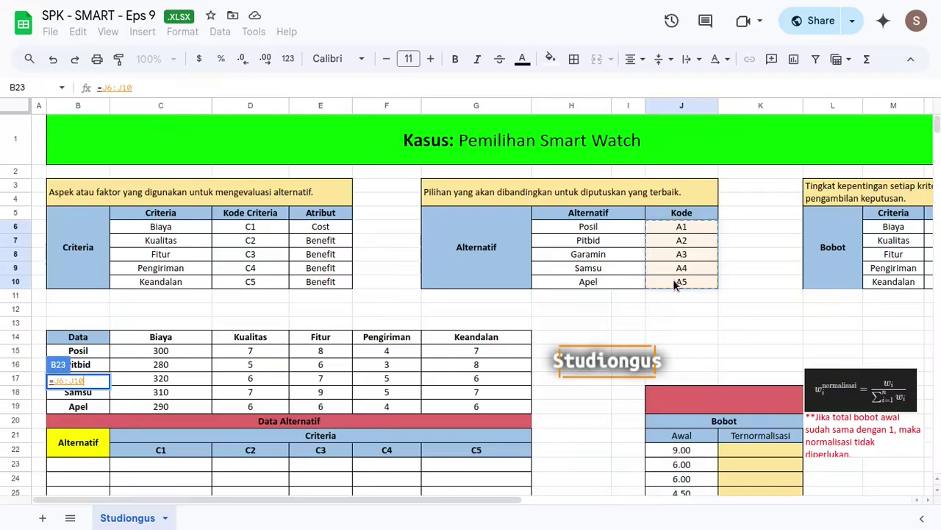
key(Return)
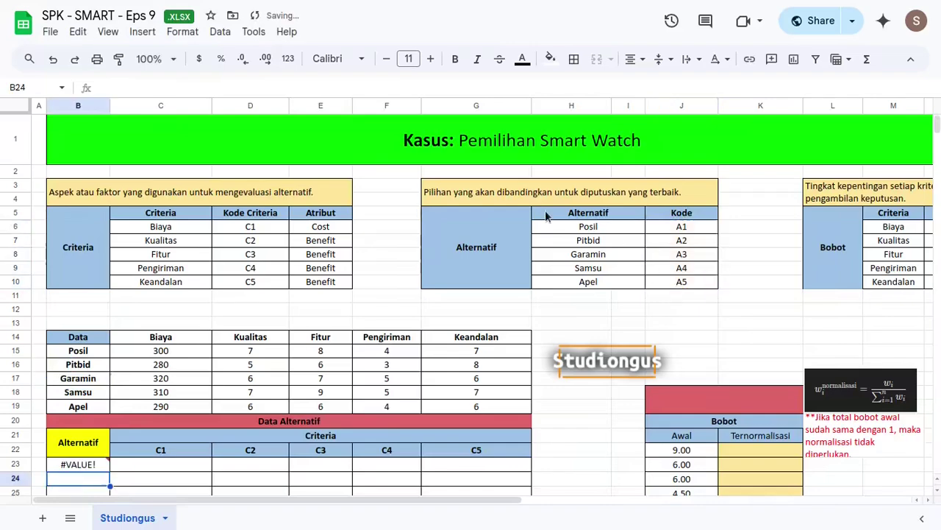
Change the formula in B23 to =J6 so it references only the first alternative code.
click(80, 464)
double_click(80, 464)
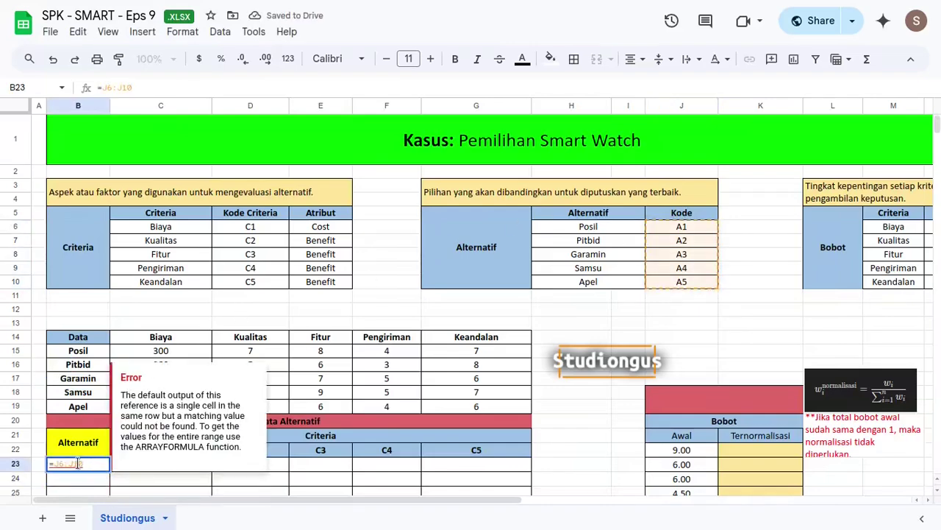
key(BackSpace)
key(BackSpace)
key(BackSpace)
key(BackSpace)
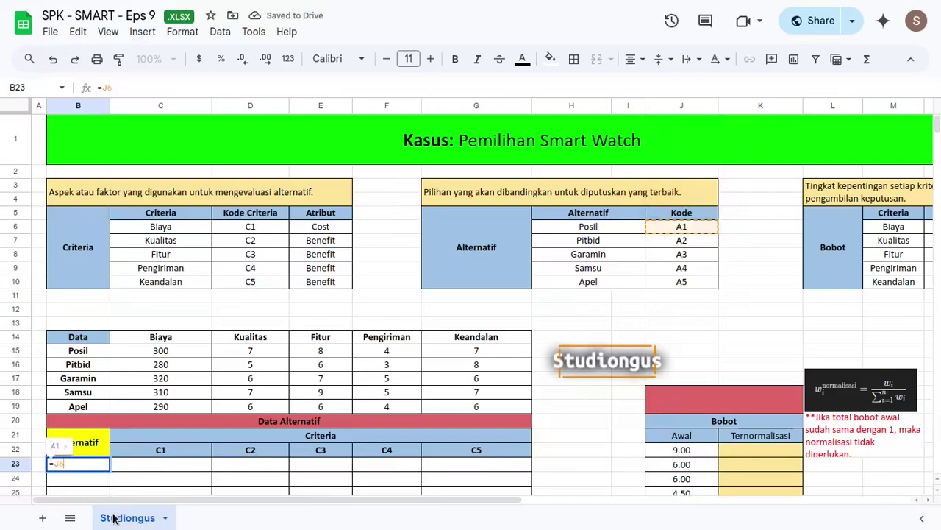
key(Return)
scroll(374, 295, down, 4)
scroll(373, 294, up, 2)
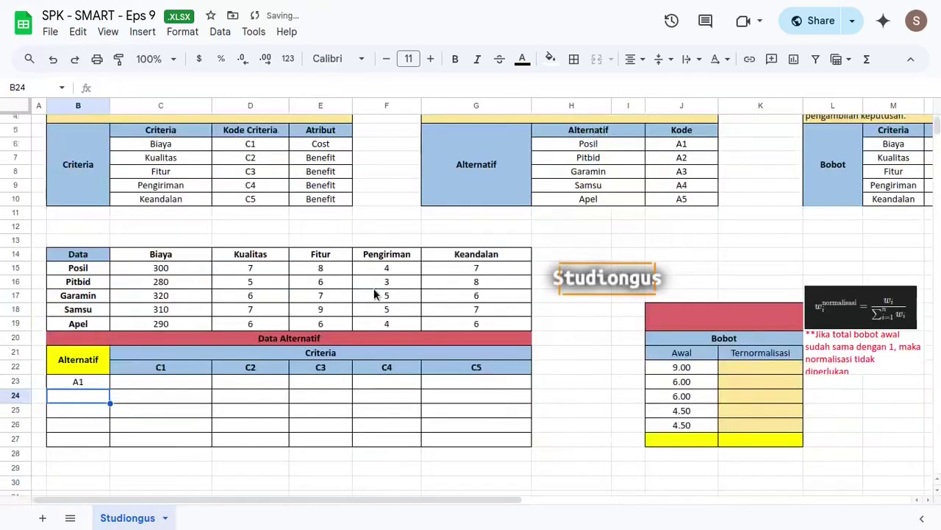
Fill the B23 formula down to B27 for the remaining alternative codes.
key(Up)
key(shift+Down)
key(shift+Down)
key(shift+Down)
key(shift+Down)
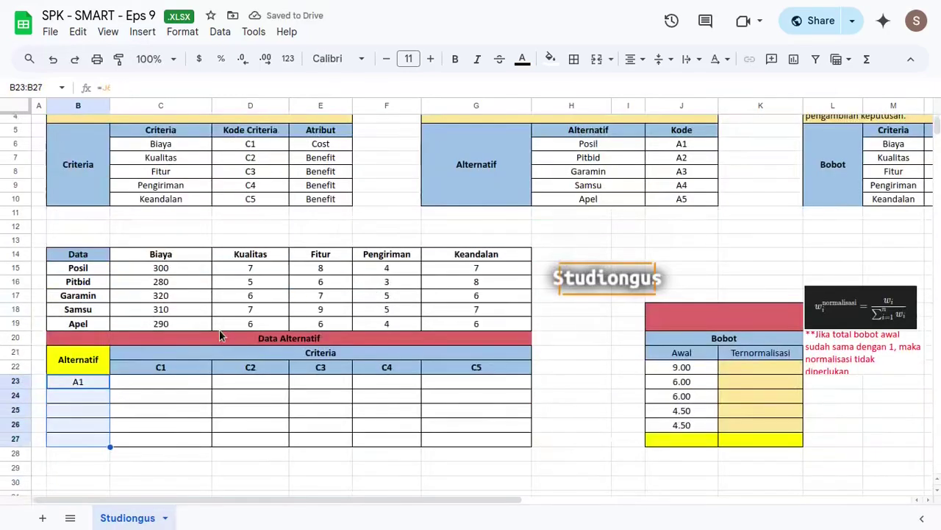
key(ctrl+d)
key(Right)
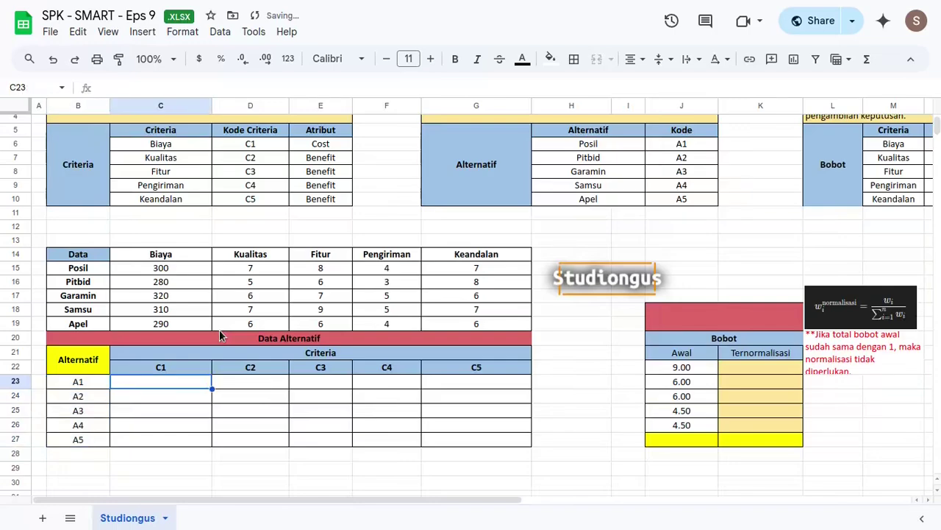
Link C23 of the Data Alternatif table to Posil's Biaya value with the formula =C15.
drag(187, 269, 242, 336)
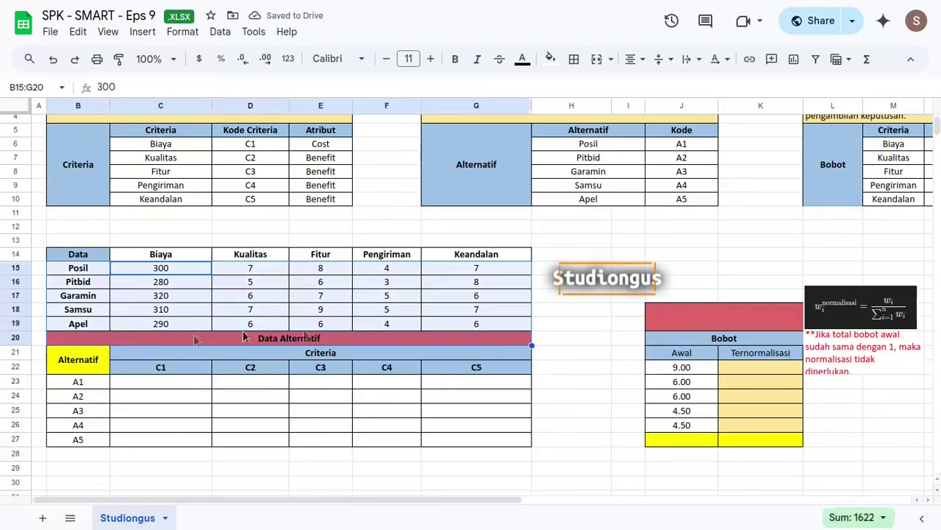
click(162, 380)
text(=-)
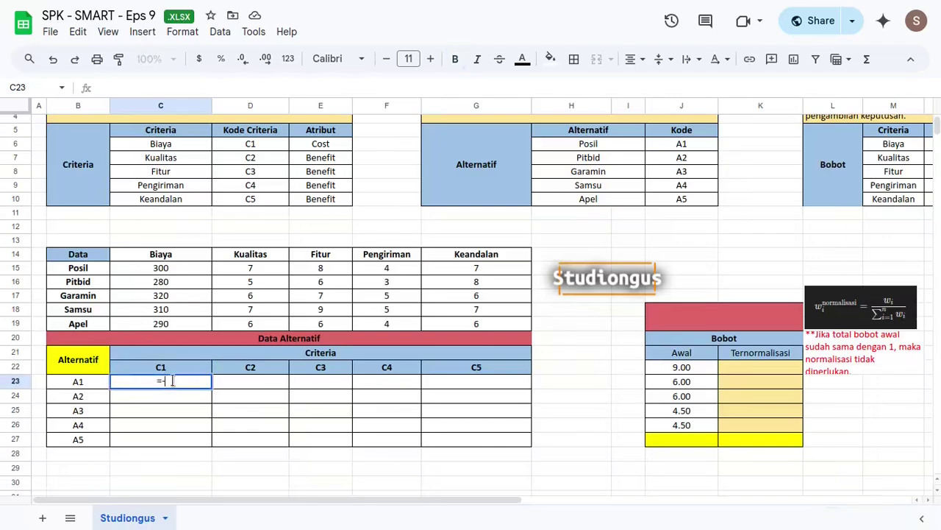
key(BackSpace)
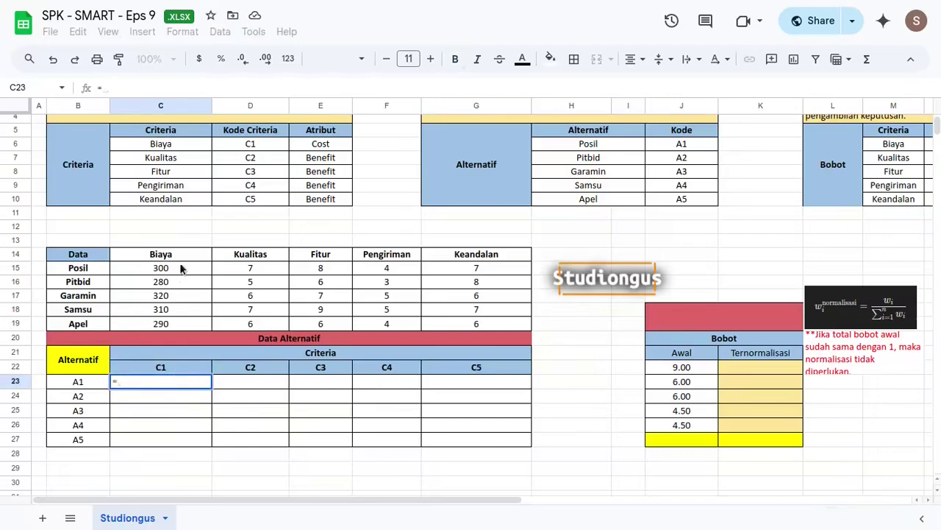
click(180, 268)
key(Return)
key(Up)
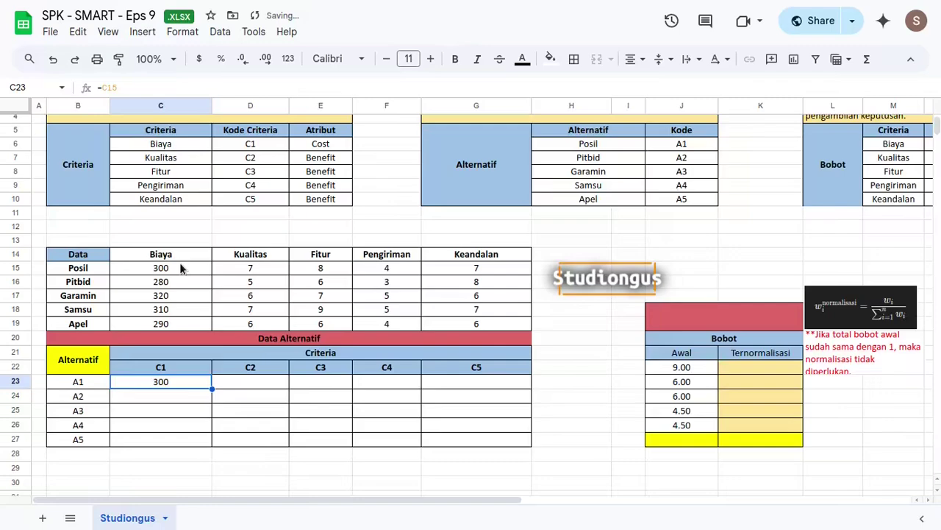
Copy the C23 formula down and across to fill C23:G27 with the raw data values.
key(shift+Down)
key(shift+Down)
key(shift+Down)
key(shift+Down)
key(ctrl+d)
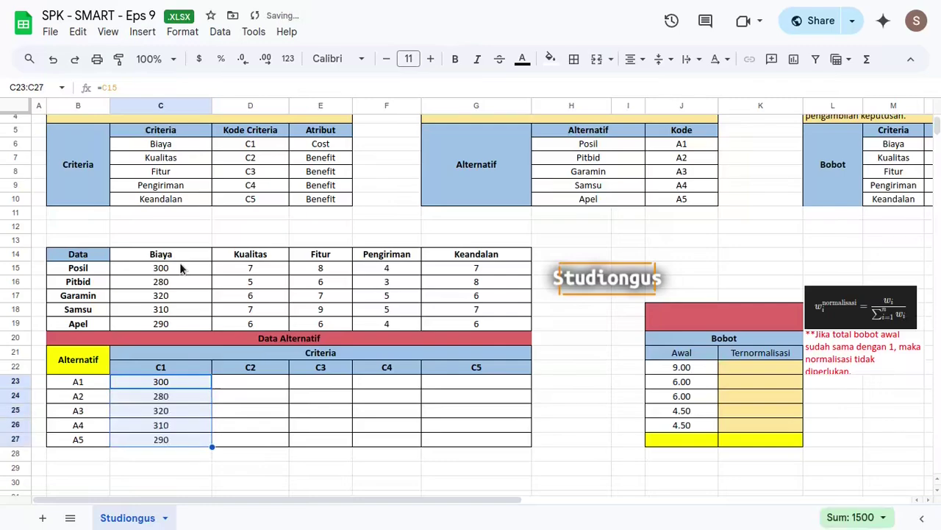
key(shift+Right)
key(shift+Right)
key(shift+Right)
key(shift+Right)
key(ctrl+r)
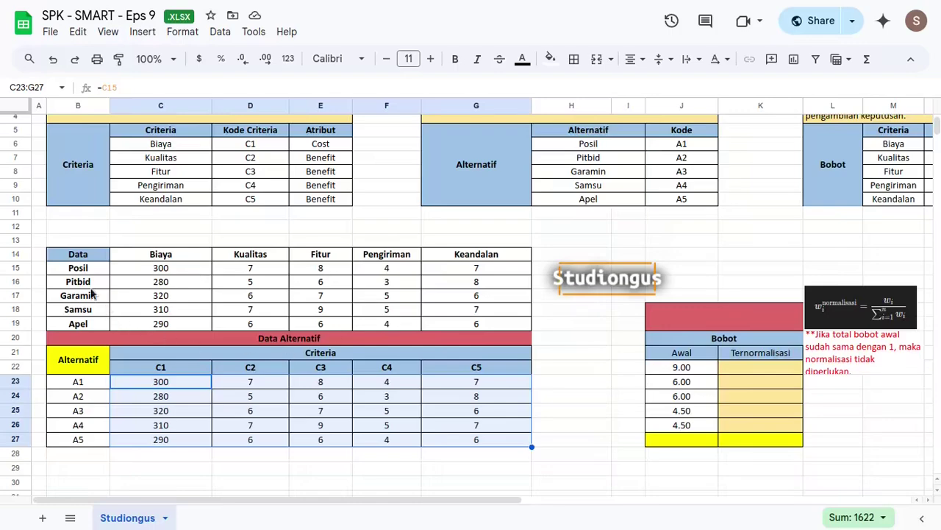
click(82, 257)
drag(83, 258, 433, 446)
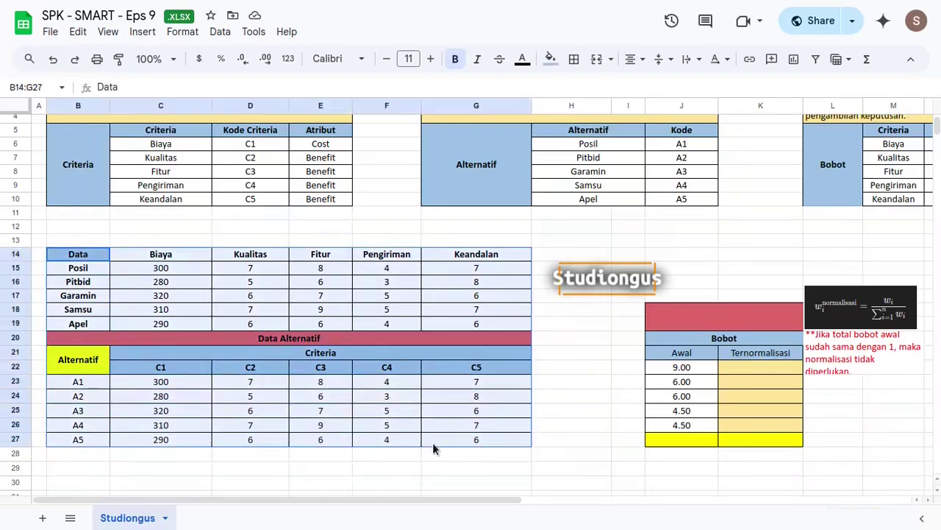
click(433, 447)
drag(78, 324, 512, 446)
click(511, 440)
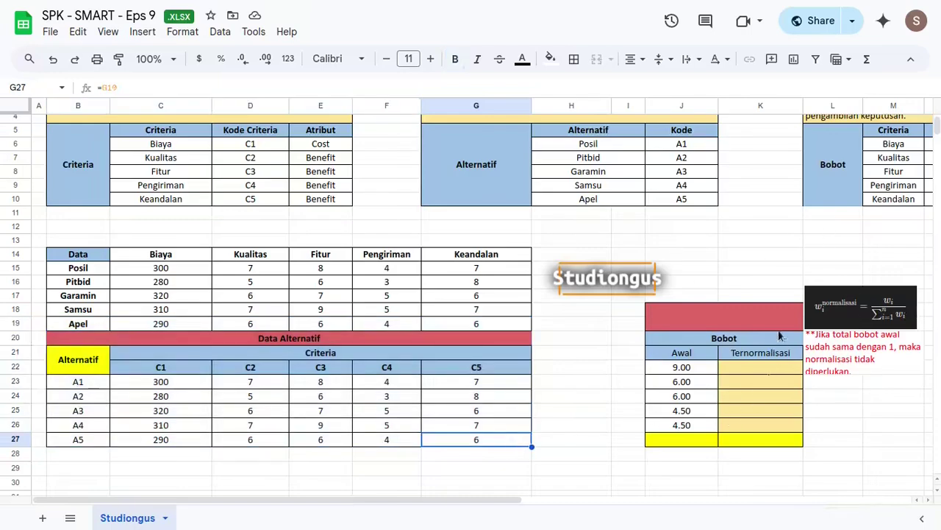
click(745, 326)
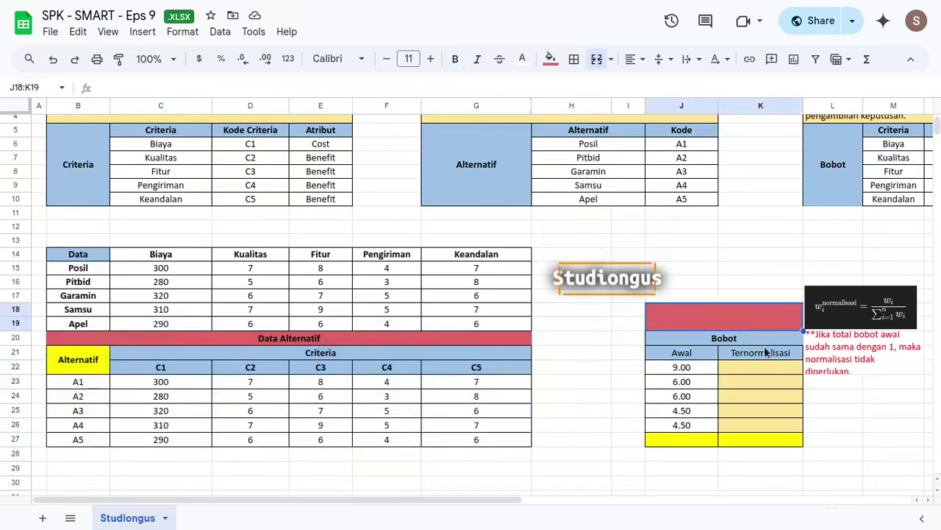
Total the initial (Awal) weights in J27 with the formula =SUM(J22:J26).
click(672, 439)
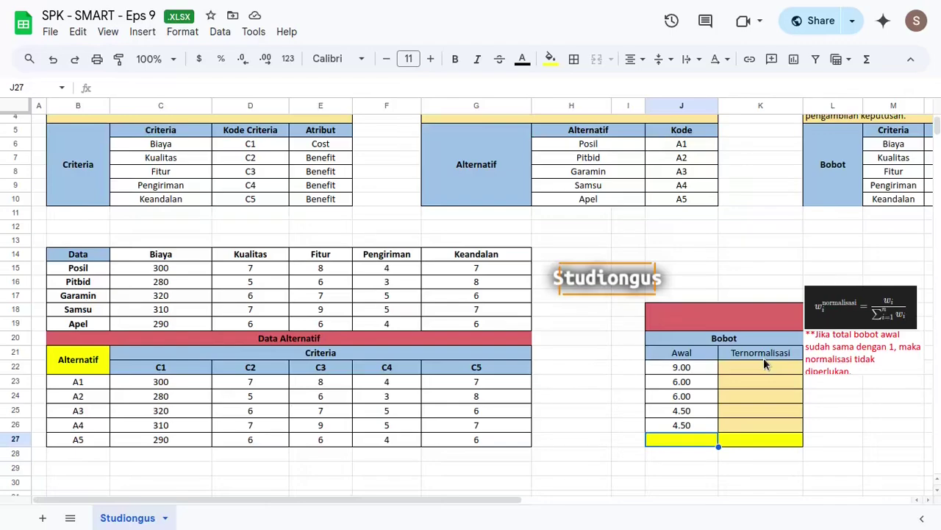
text(=sum)
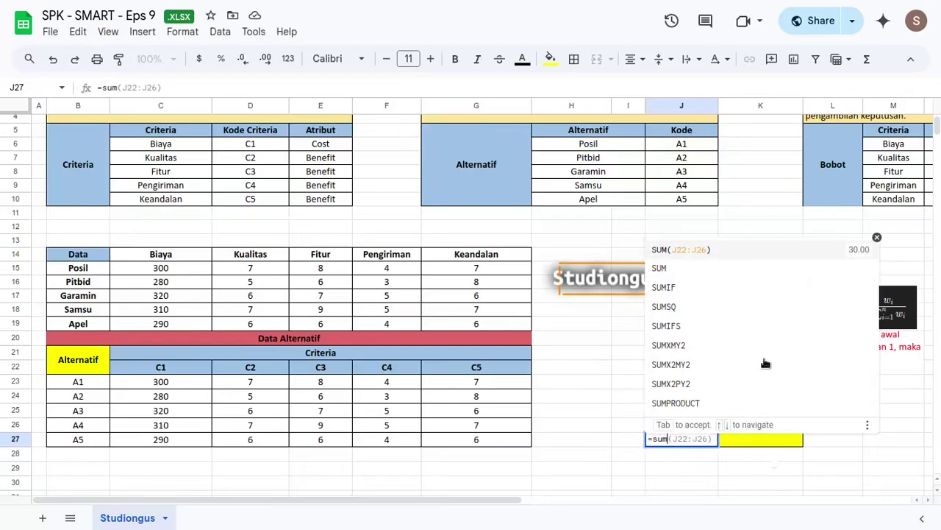
key(Tab)
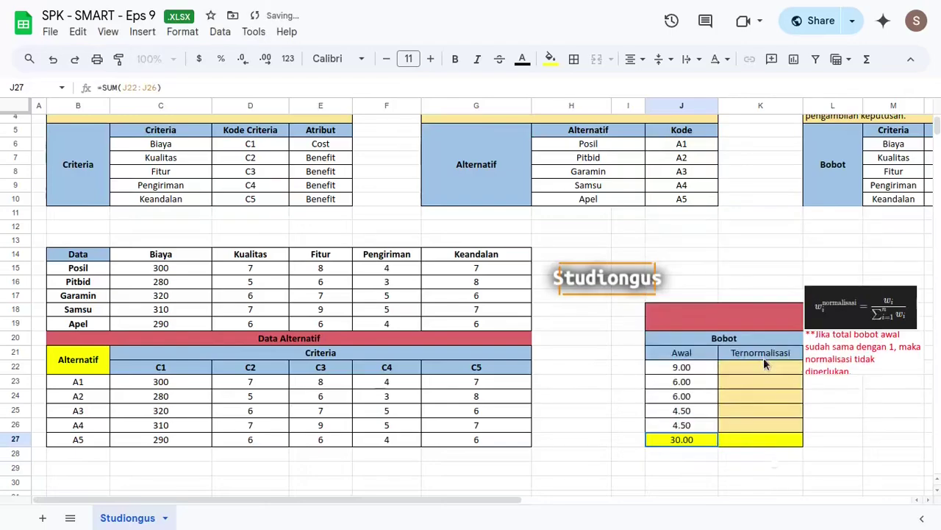
key(Up)
Enter =J22/$J$27 in K22 as the normalised weight and accept the suggested autofill through K27.
key(Up)
key(Up)
key(Up)
key(Up)
key(Up)
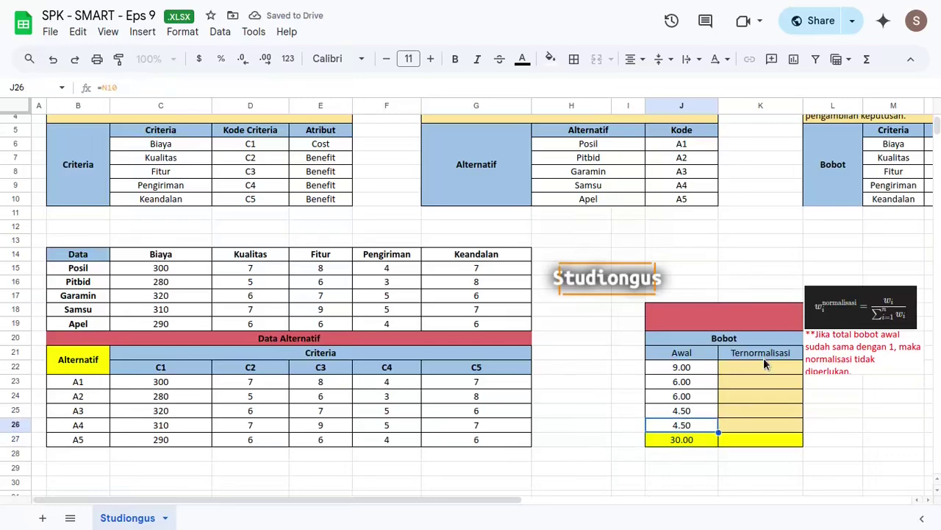
key(Down)
key(Right)
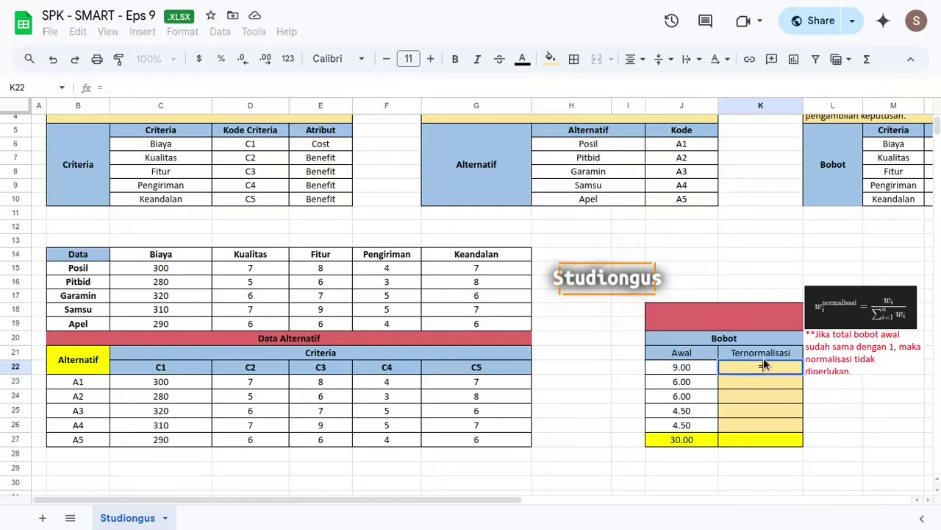
text(=)
click(682, 366)
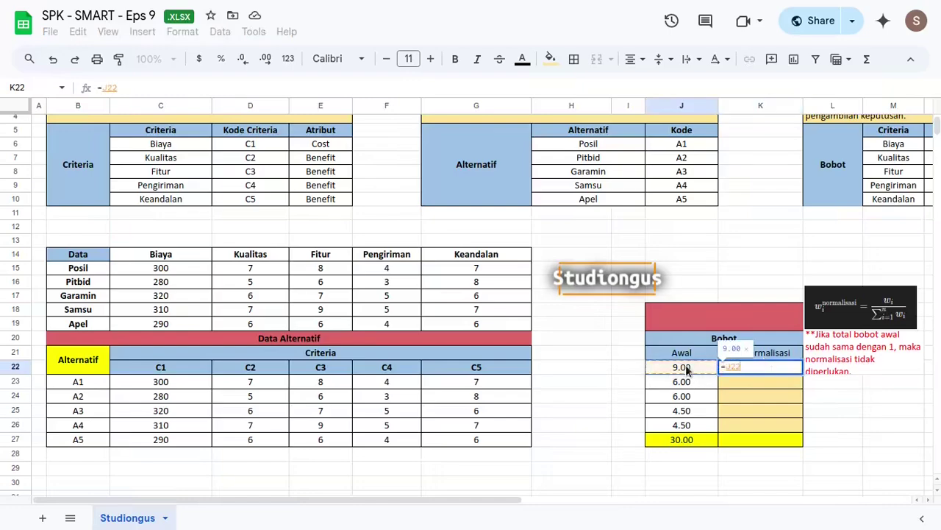
text(/)
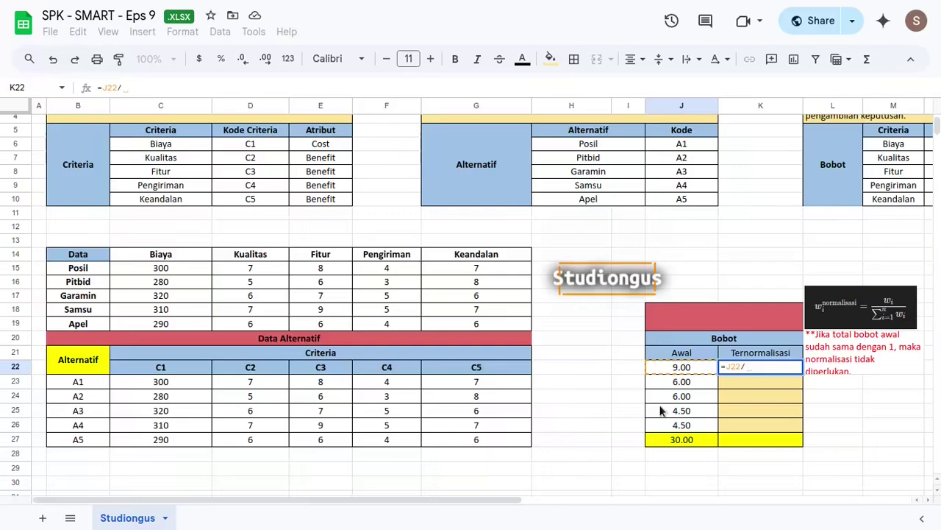
click(691, 440)
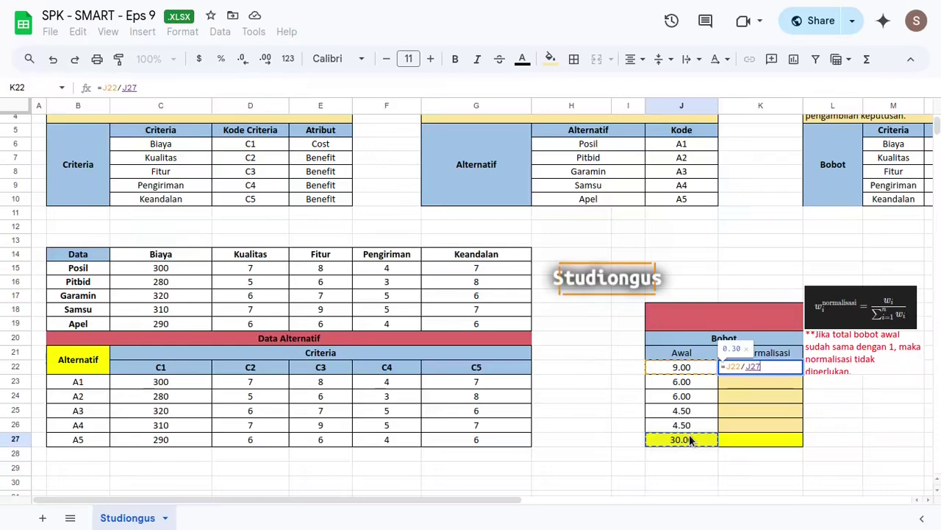
key(F4)
key(Return)
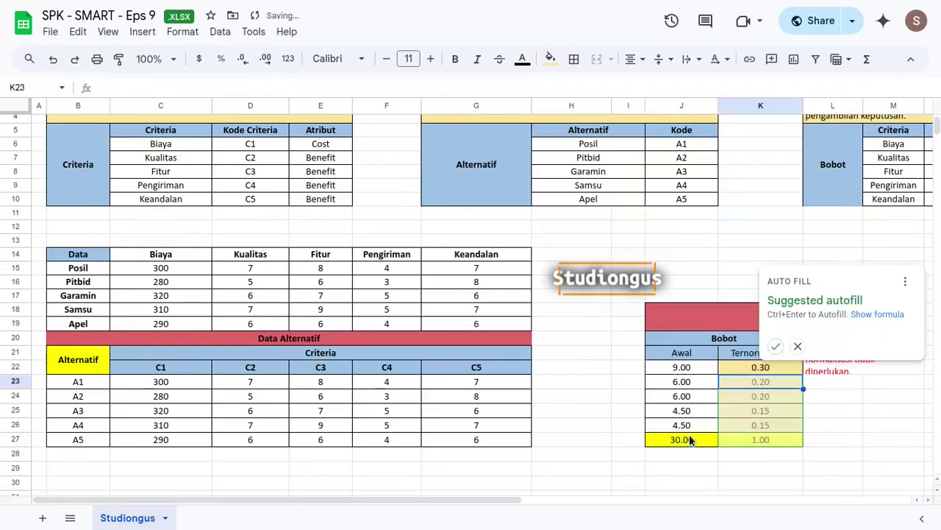
key(ctrl+Return)
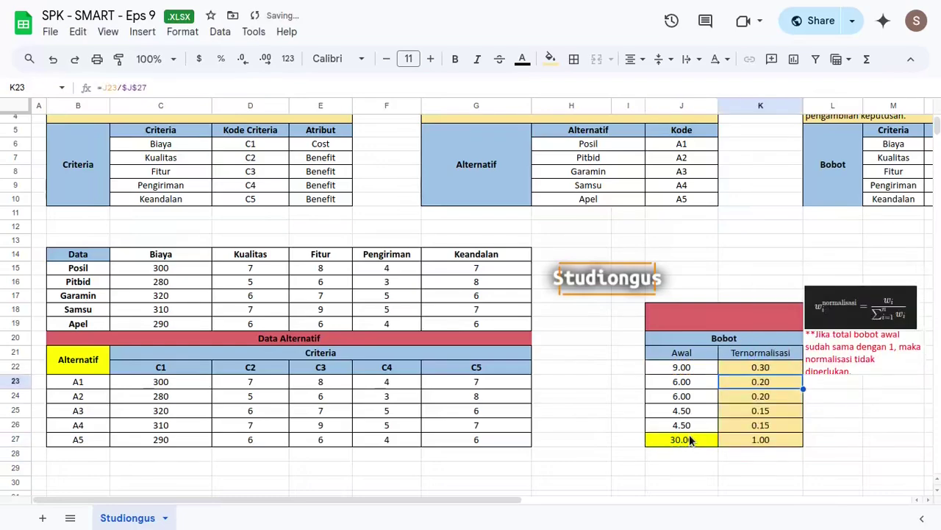
Set the fill colour of the normalised weight total in K27 to yellow.
click(771, 442)
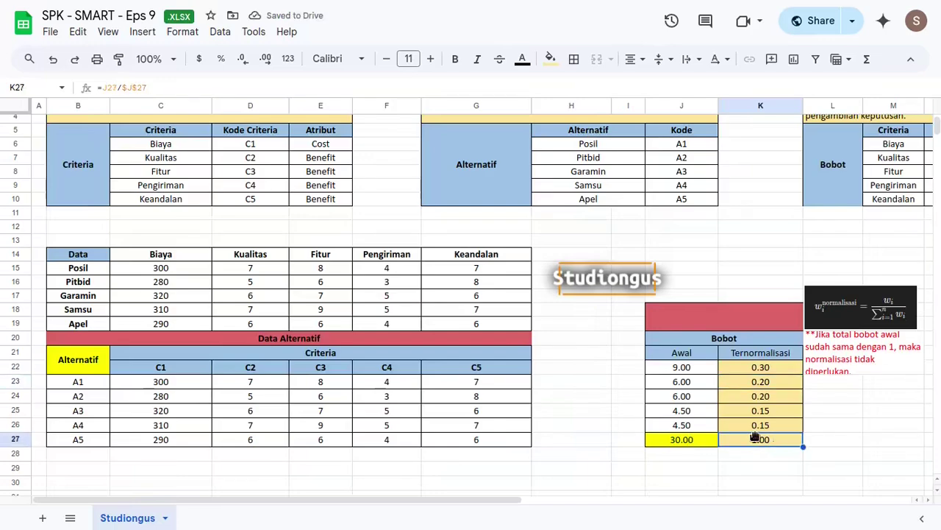
click(550, 59)
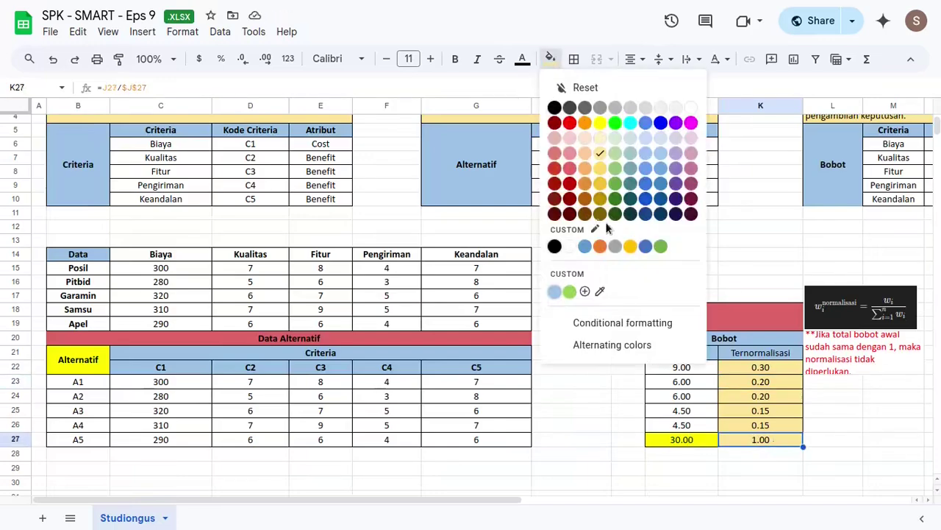
click(600, 122)
click(873, 455)
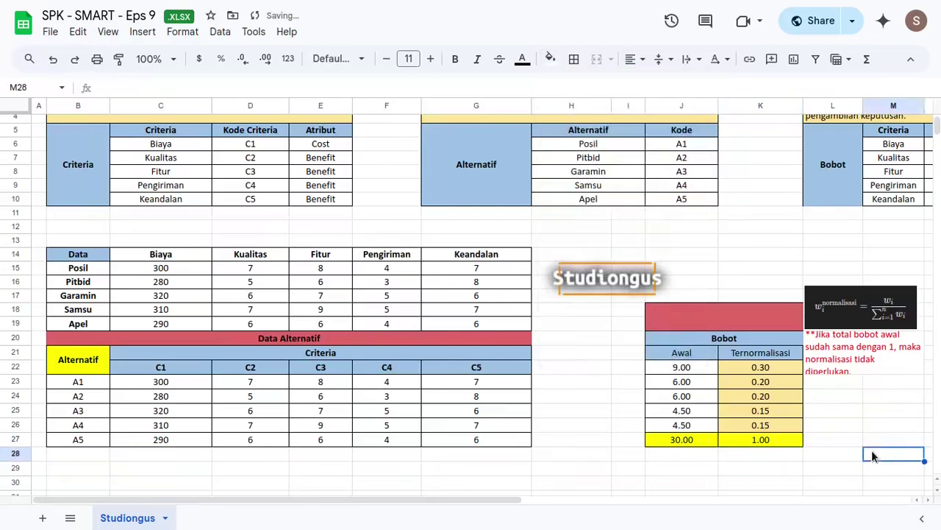
click(768, 444)
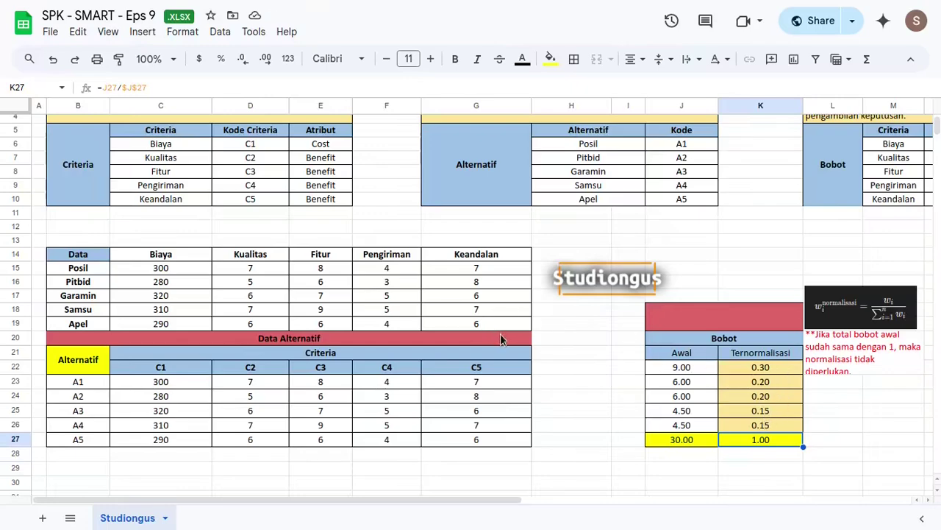
click(876, 309)
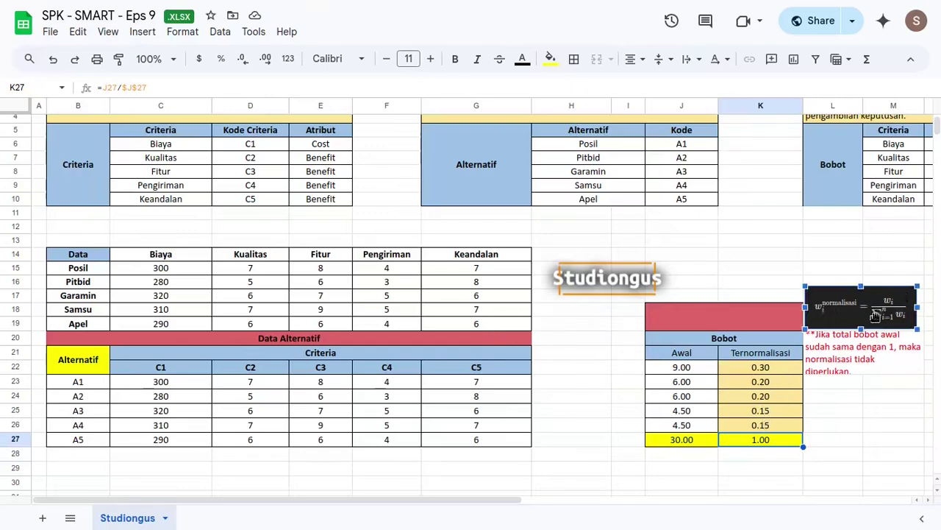
click(702, 255)
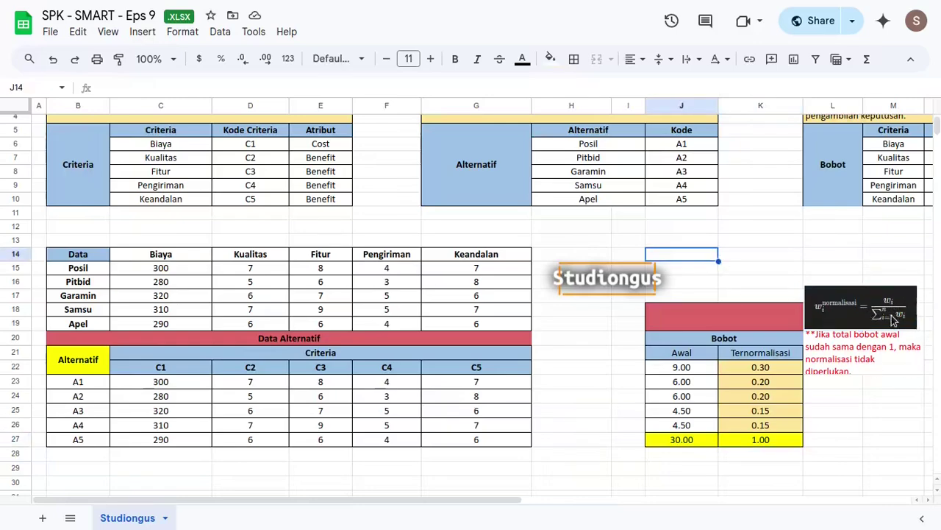
click(758, 284)
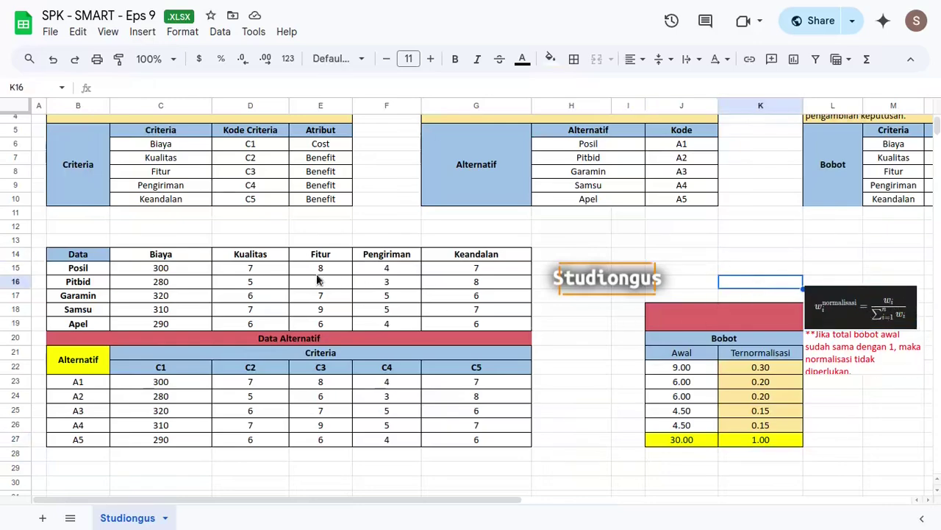
Review the Data Alternatif values and the Langkah 1 normalisation table with its Benefit and Cost formulas.
scroll(324, 280, down, 3)
scroll(312, 274, up, 5)
click(603, 357)
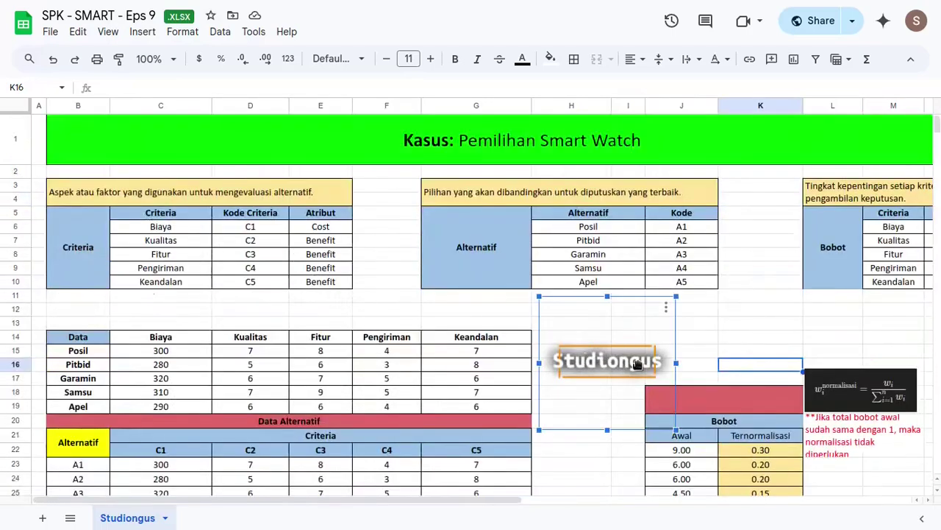
scroll(331, 346, down, 5)
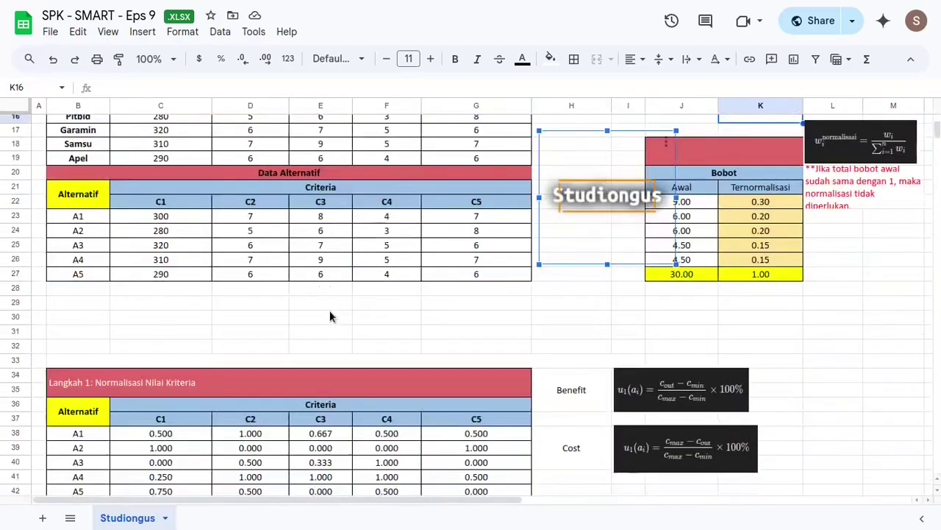
click(395, 305)
scroll(432, 303, down, 2)
scroll(432, 306, down, 2)
scroll(431, 306, up, 1)
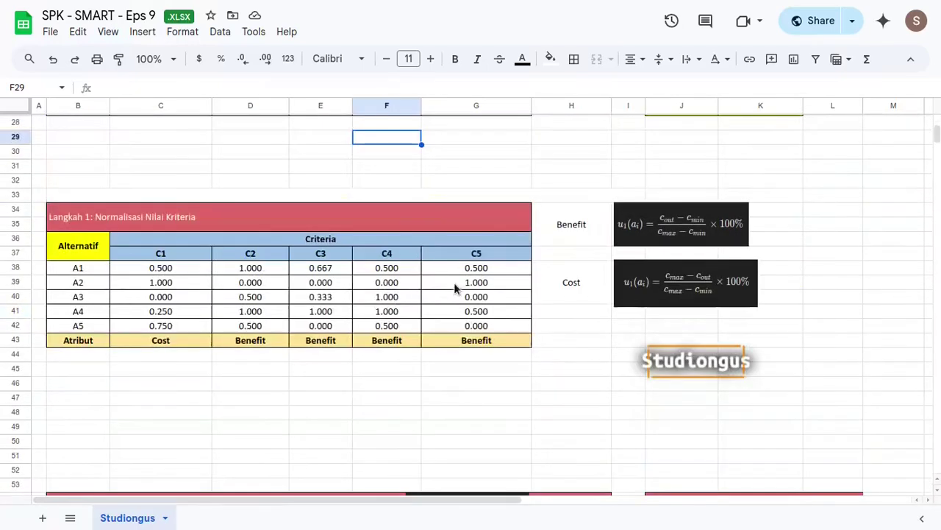
click(402, 231)
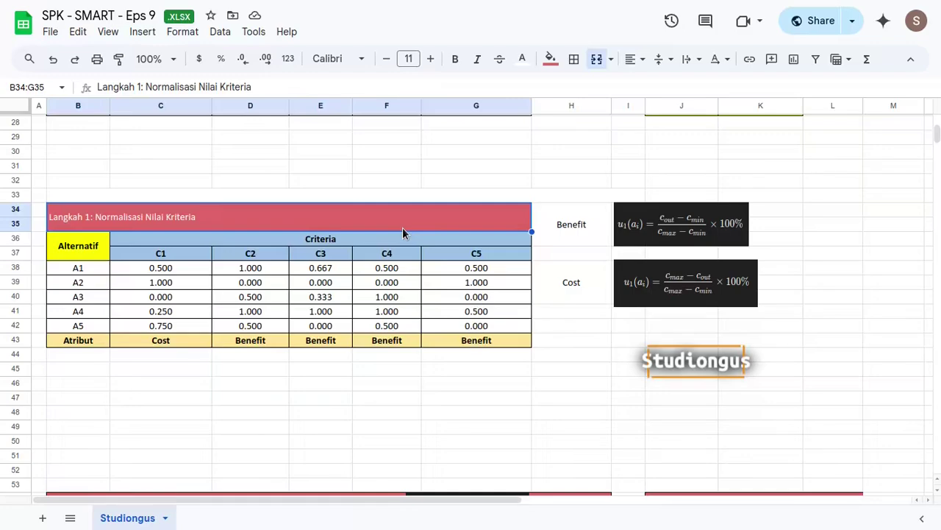
scroll(556, 340, up, 5)
drag(203, 305, 480, 360)
scroll(350, 320, down, 3)
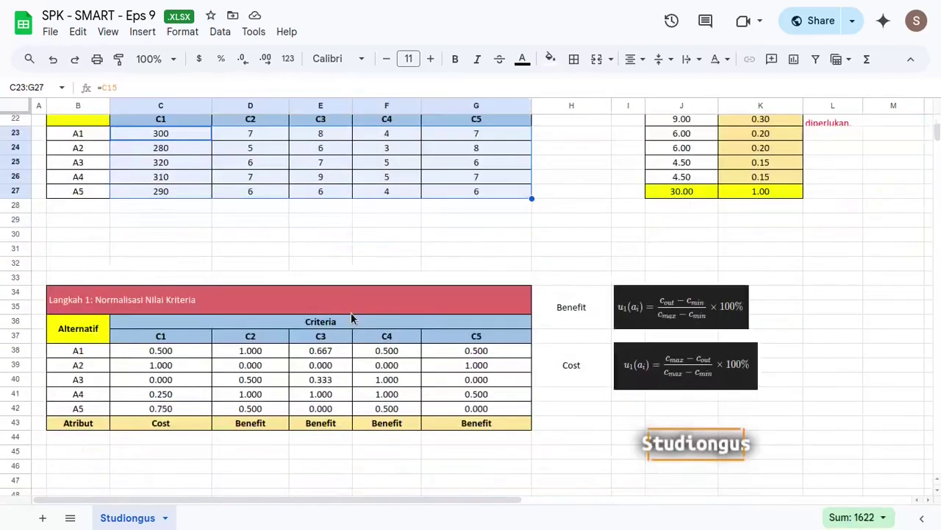
Clear the existing normalised values and attribute labels from C38:G43 in the Langkah 1 table.
drag(161, 350, 506, 434)
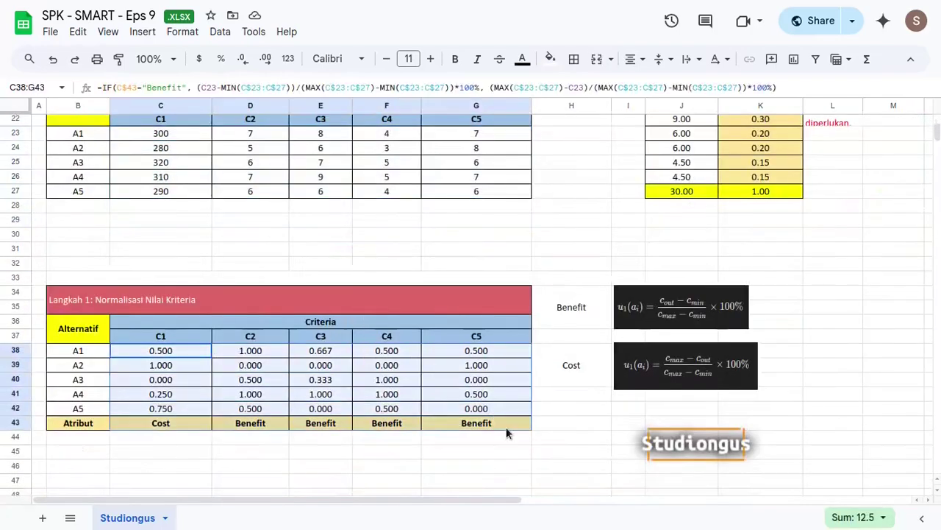
key(Delete)
click(159, 353)
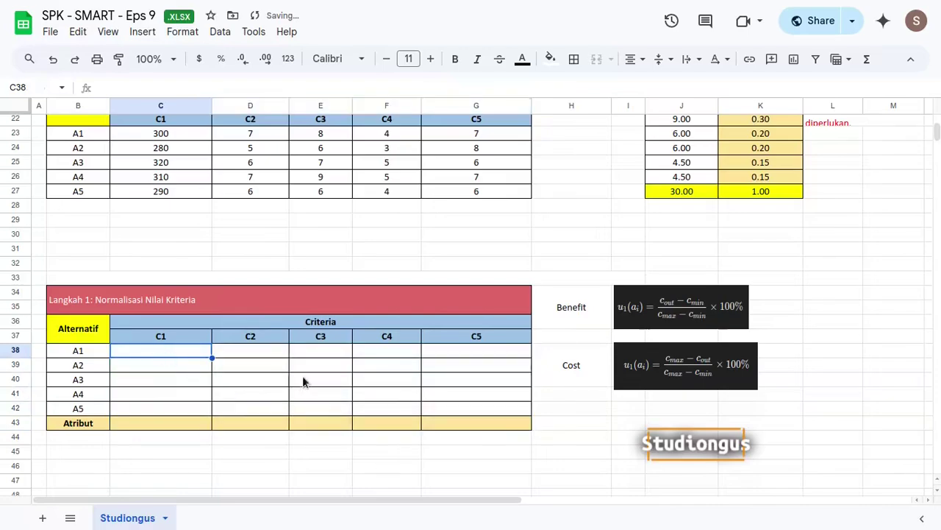
click(261, 313)
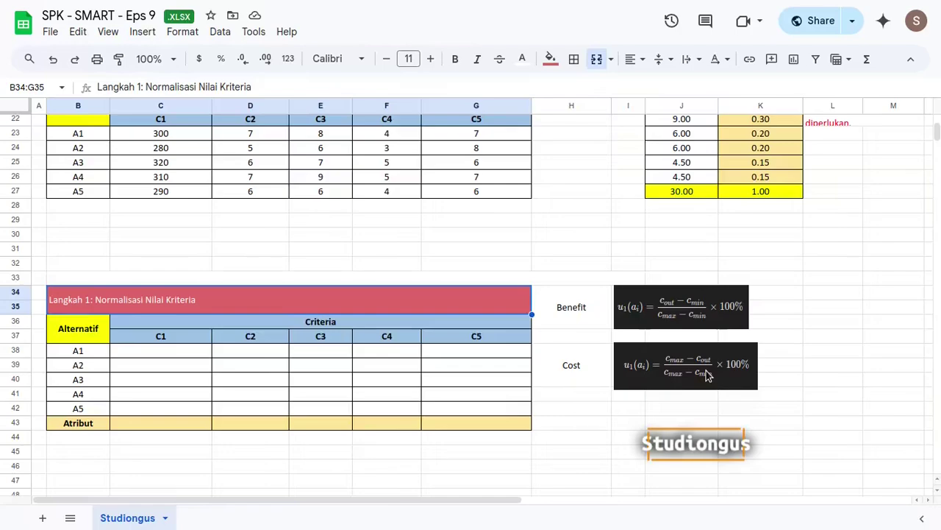
click(165, 352)
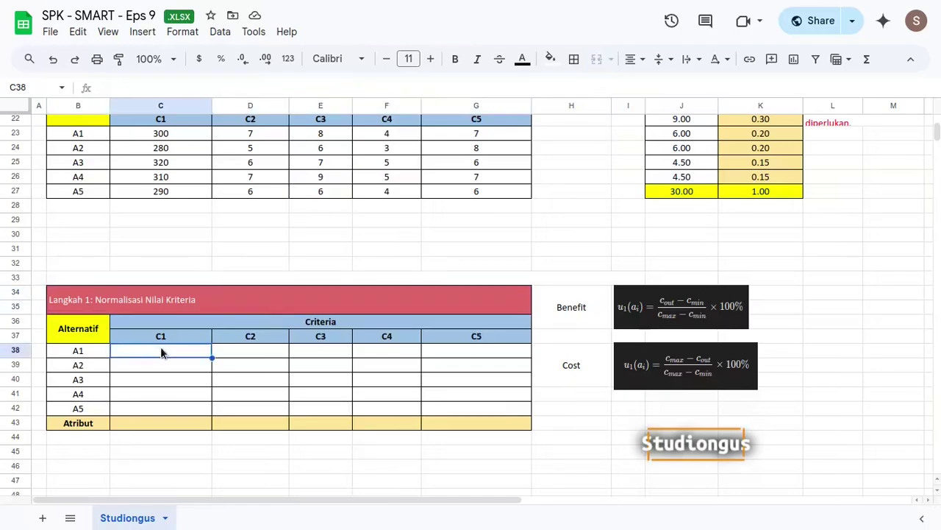
Fill the Atribut row from C43 with a TRANSPOSE formula over the criteria attributes in E6:E10.
click(150, 414)
click(162, 422)
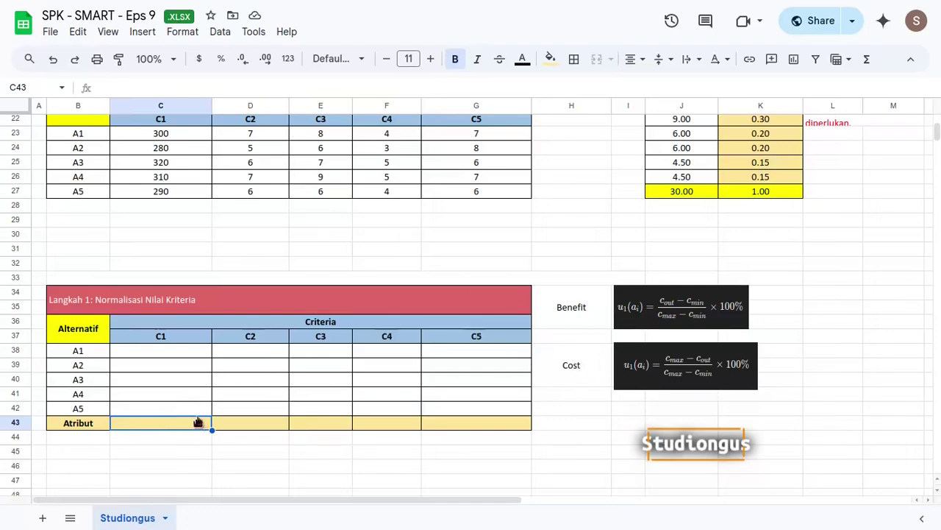
text(=t)
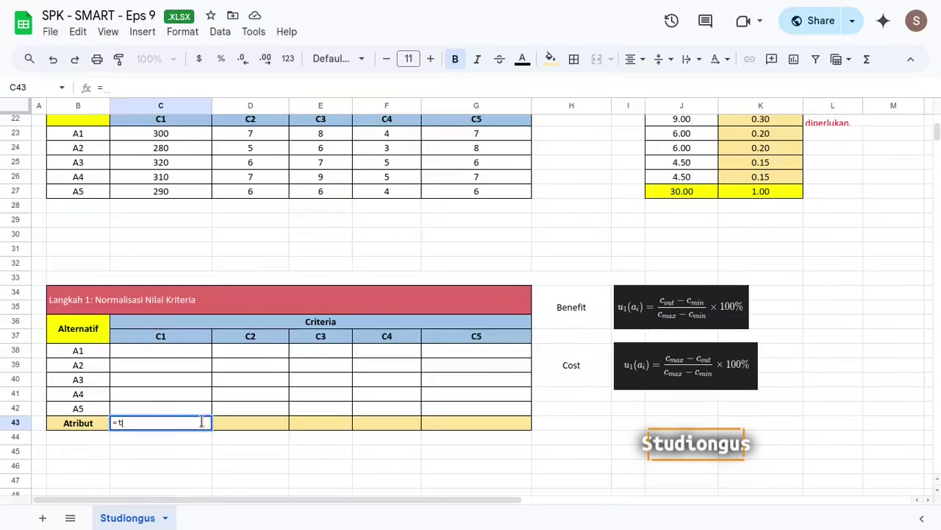
text(rons)
key(Tab)
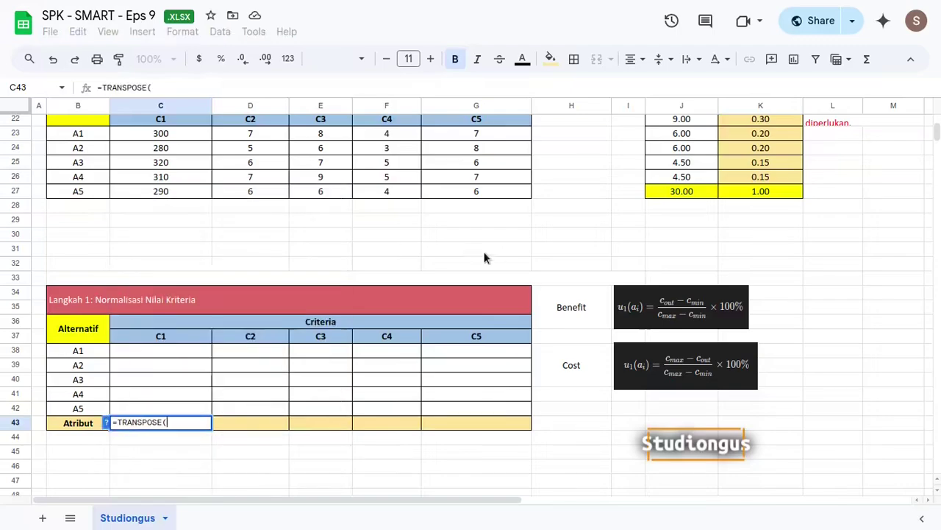
scroll(476, 283, up, 7)
drag(335, 228, 333, 284)
key(Return)
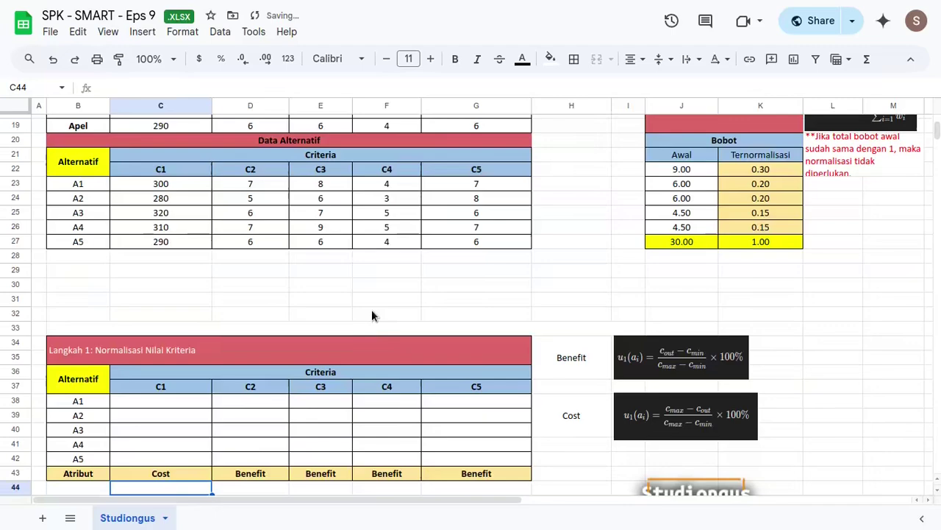
Start an IF formula in C38 for the normalised C1 value of alternative A1.
scroll(370, 322, down, 5)
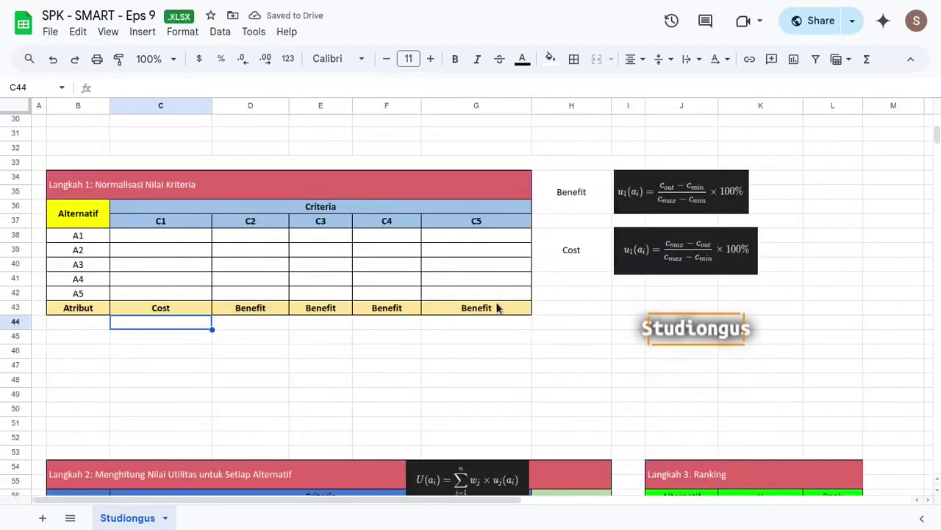
scroll(493, 304, up, 3)
scroll(938, 494, down, 2)
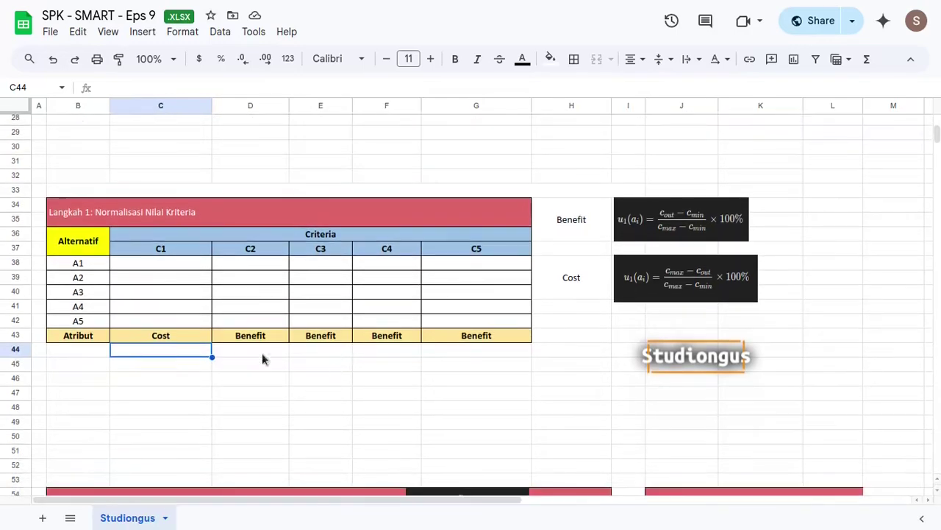
click(168, 264)
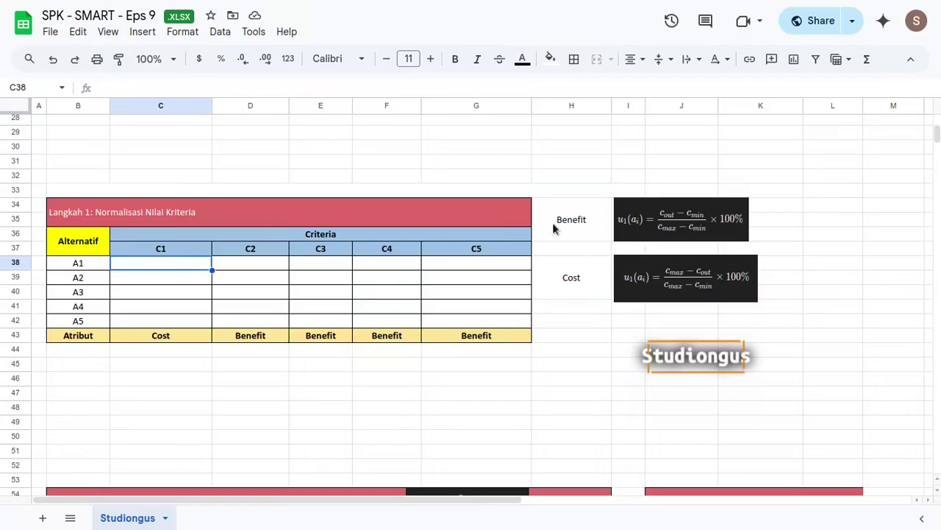
text(=)
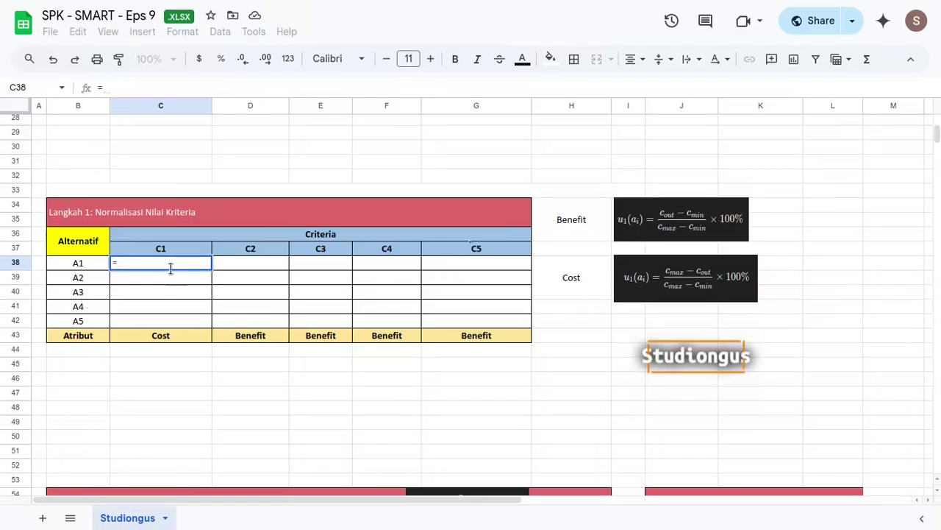
text(1)
text(F()
scroll(158, 263, up, 5)
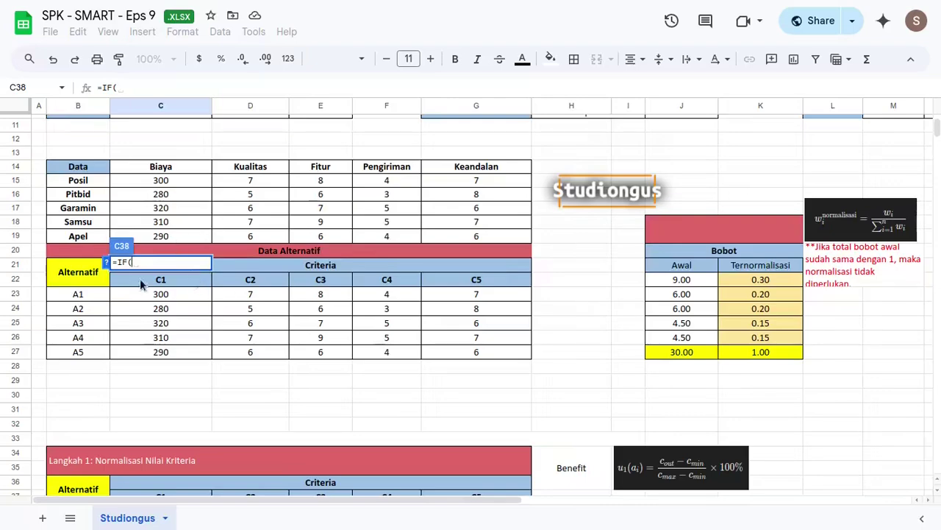
click(162, 295)
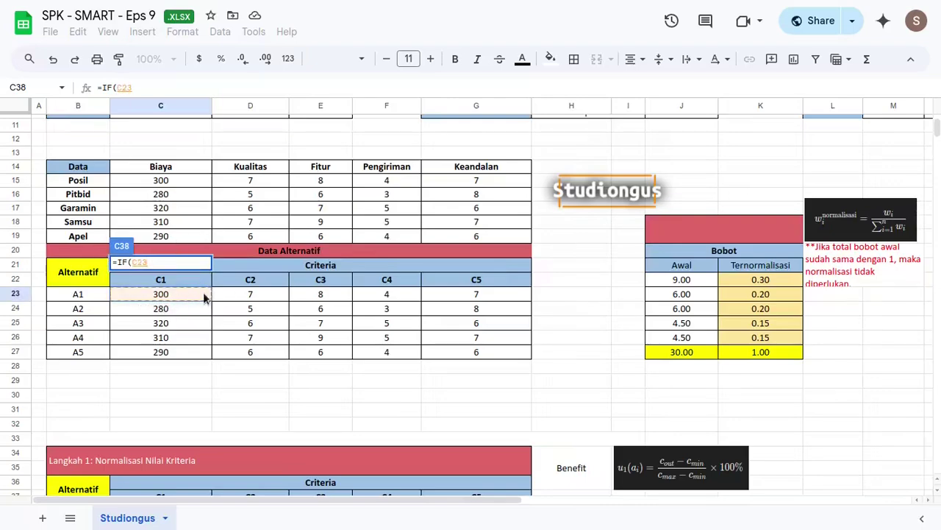
scroll(208, 293, down, 3)
scroll(208, 294, down, 2)
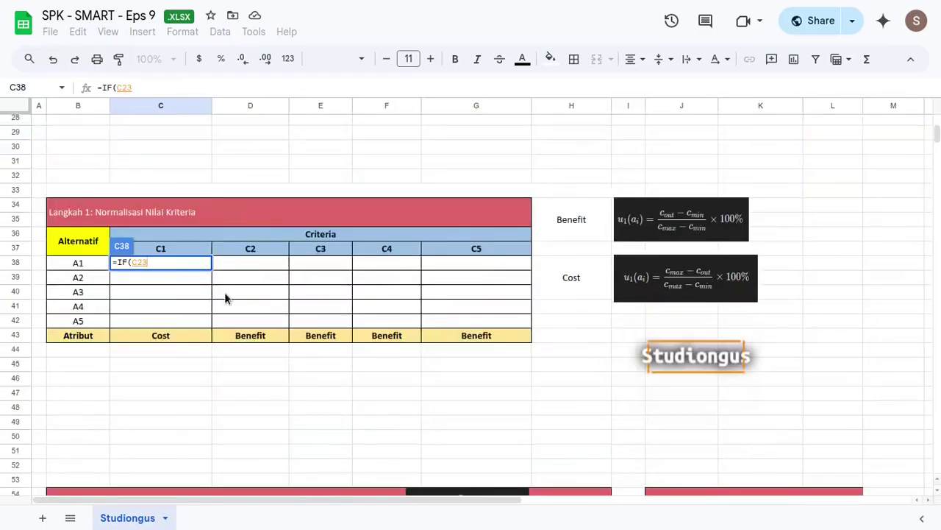
key(BackSpace)
key(BackSpace)
key(BackSpace)
Set the IF condition in C38 to C43="Benefit", followed by a comma for the true result.
click(174, 336)
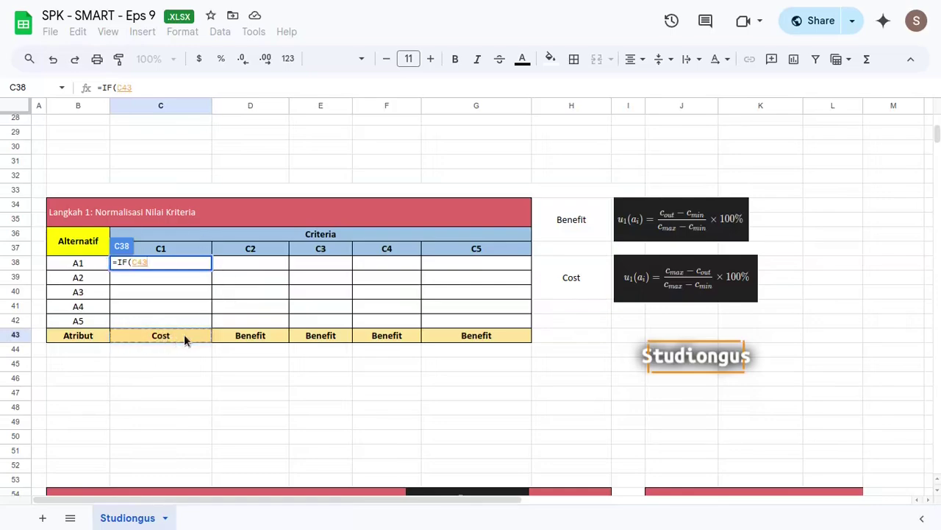
text(=)
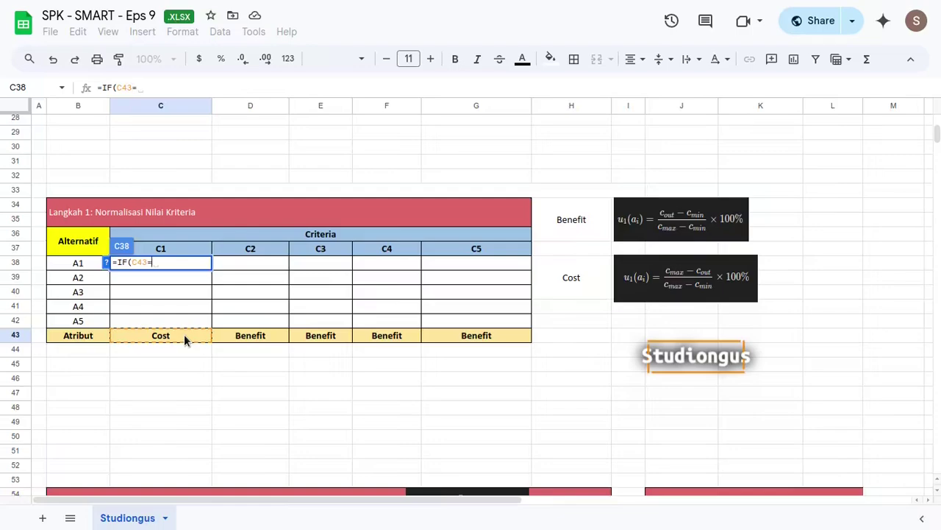
text("Benefit",)
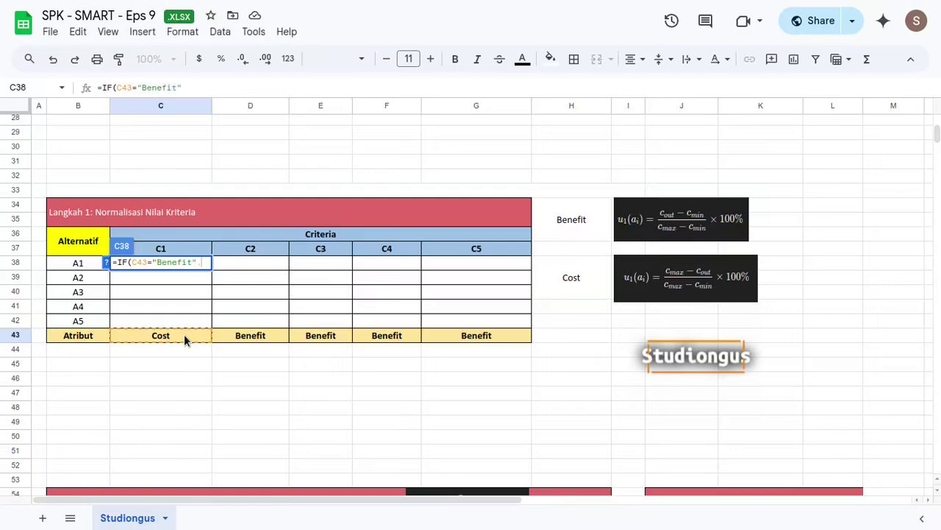
Add the Benefit numerator (C23-MIN(C23:C27)) as the start of the true result in the C38 formula.
scroll(214, 309, up, 4)
scroll(215, 311, up, 2)
scroll(235, 237, down, 2)
click(165, 214)
scroll(274, 276, down, 4)
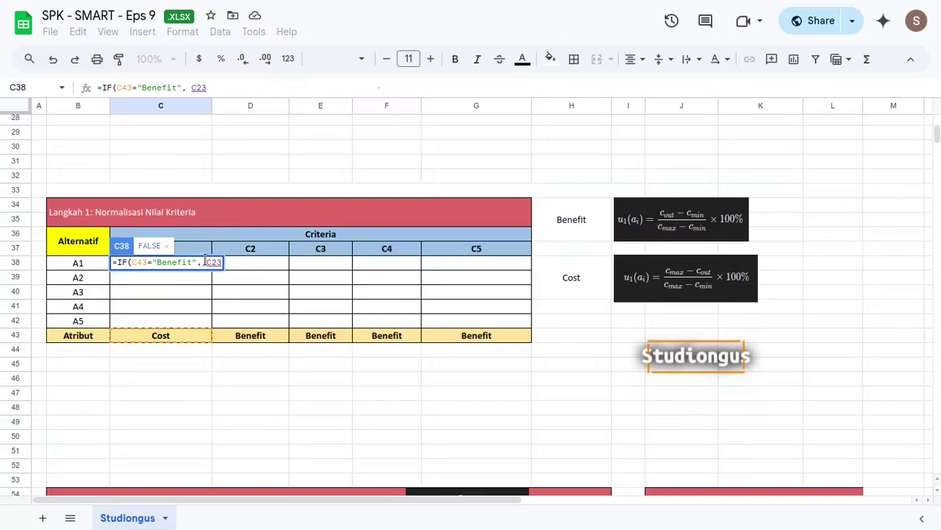
text(()
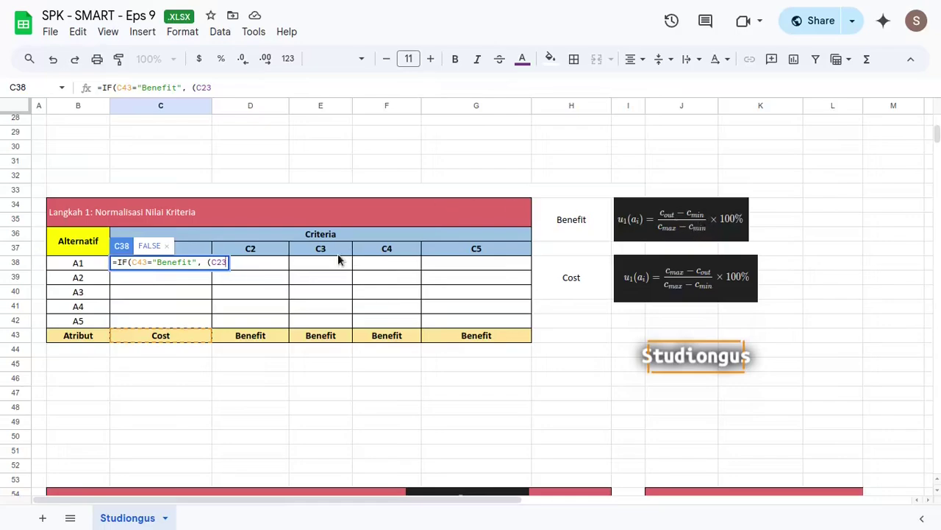
text(-MIN()
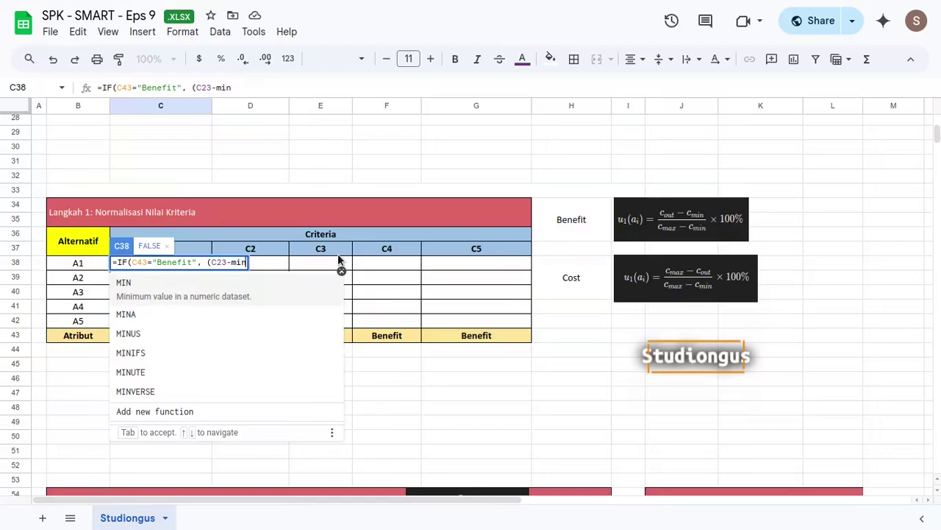
scroll(337, 253, up, 4)
scroll(237, 297, down, 2)
drag(191, 131, 187, 191)
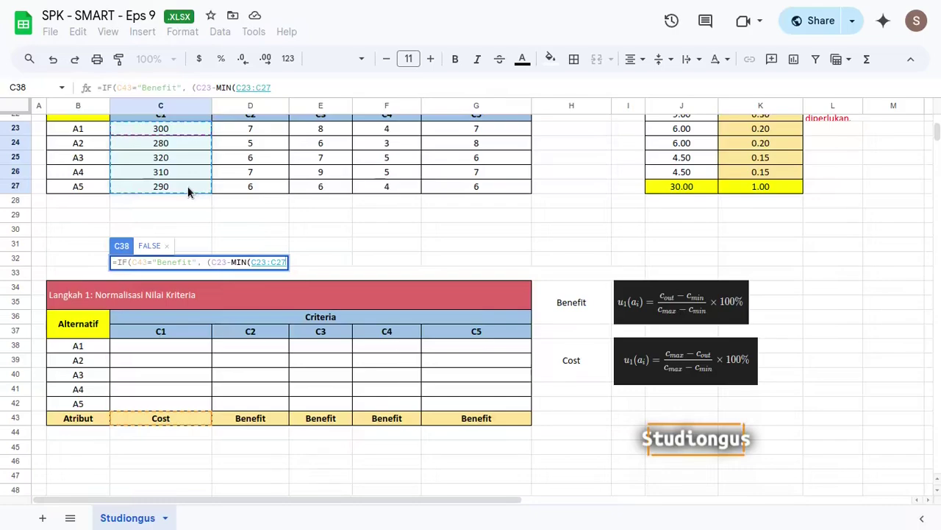
text()))
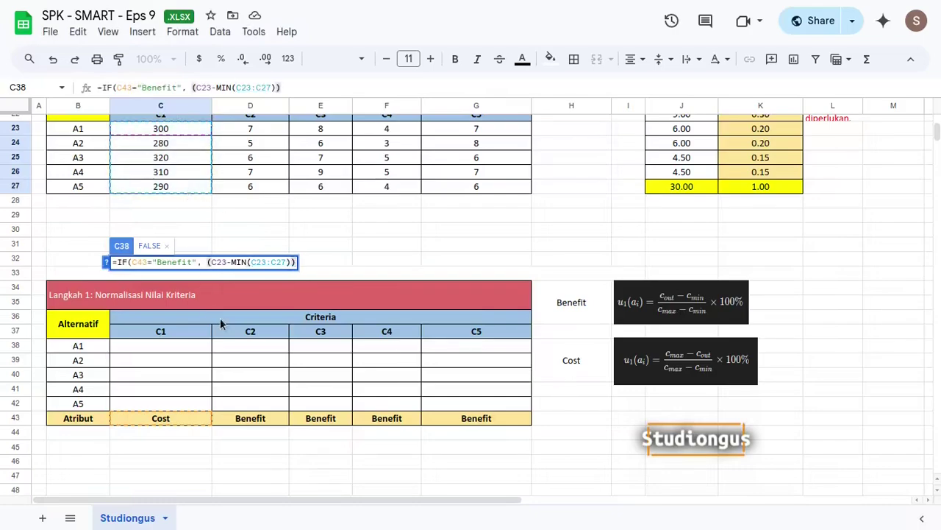
Append a division sign after the numerator and put the true result on a new line within the C38 formula.
scroll(221, 320, down, 2)
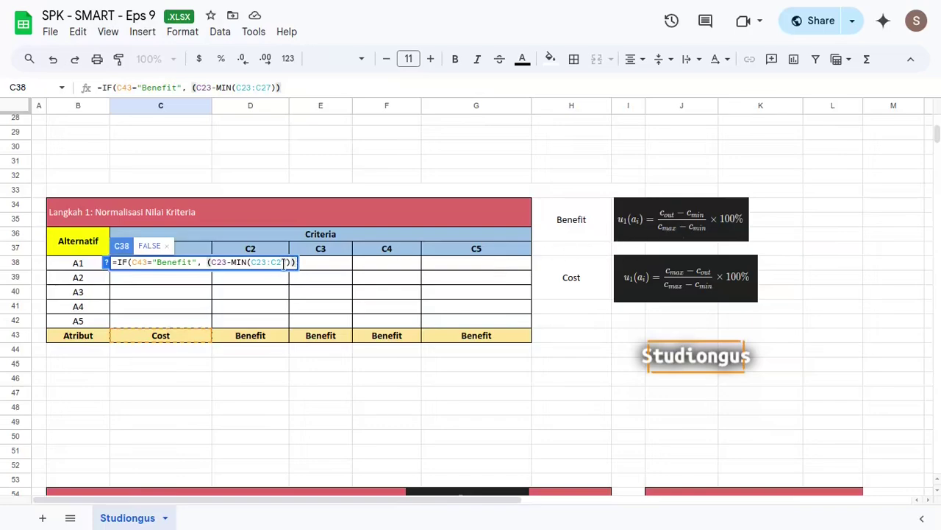
text(/)
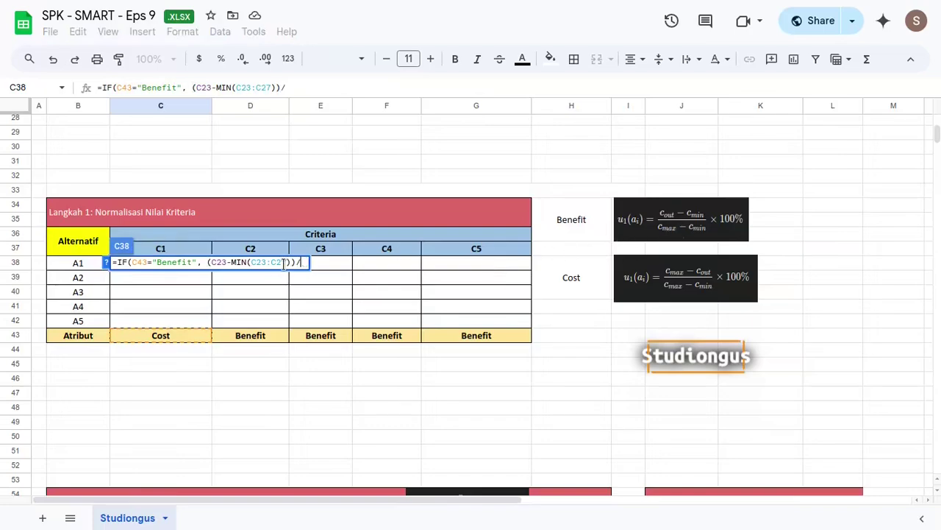
click(209, 262)
key(BackSpace)
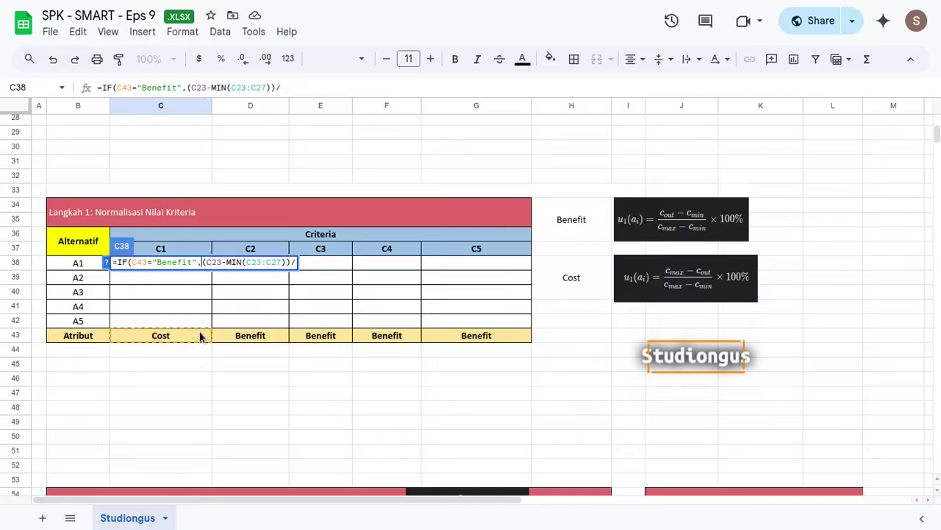
key(ctrl+Return)
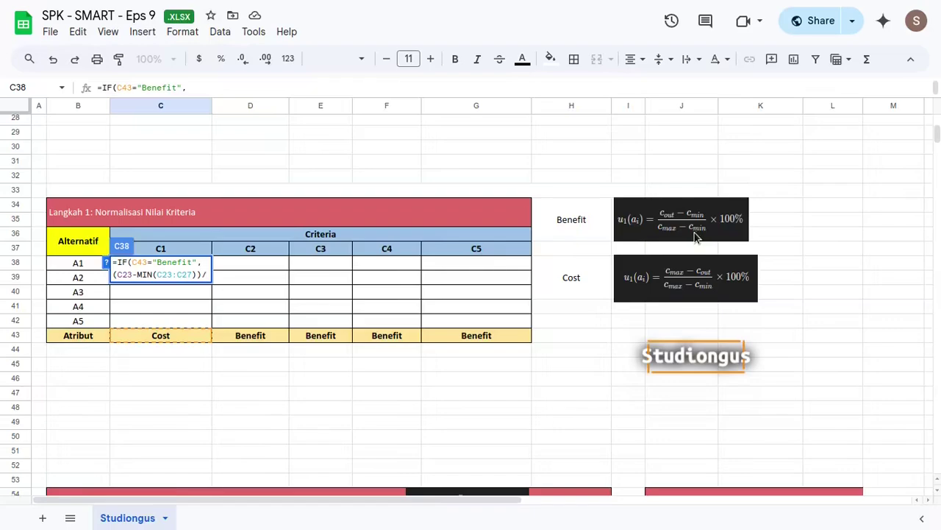
Add the Benefit denominator MAX(C23:C27)-MIN(C23:C27) with a closing parenthesis after the division sign in the C38 formula.
text(MAX()
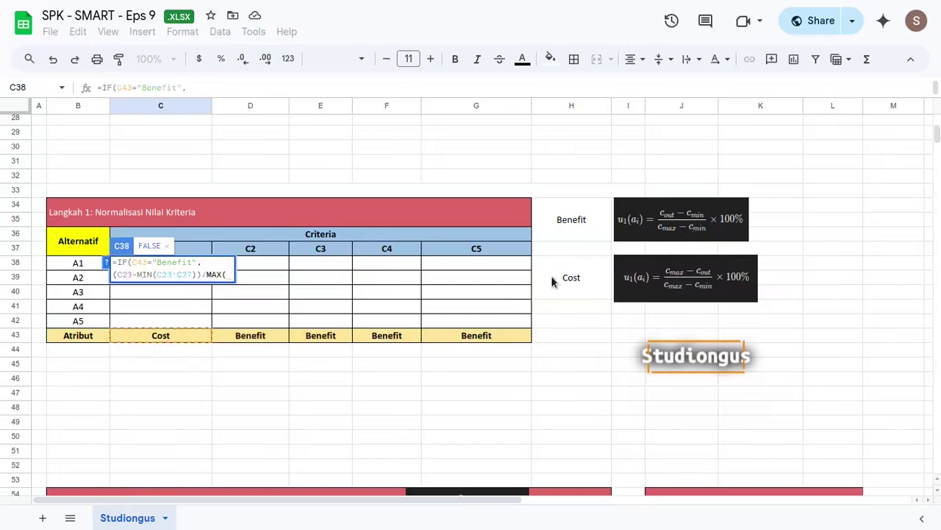
scroll(437, 301, up, 5)
scroll(309, 218, down, 2)
drag(195, 130, 189, 189)
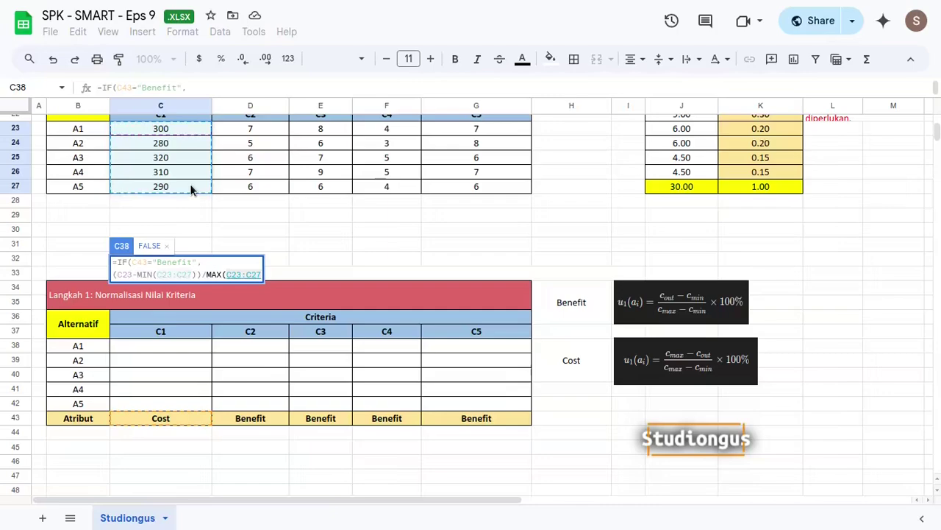
text()-)
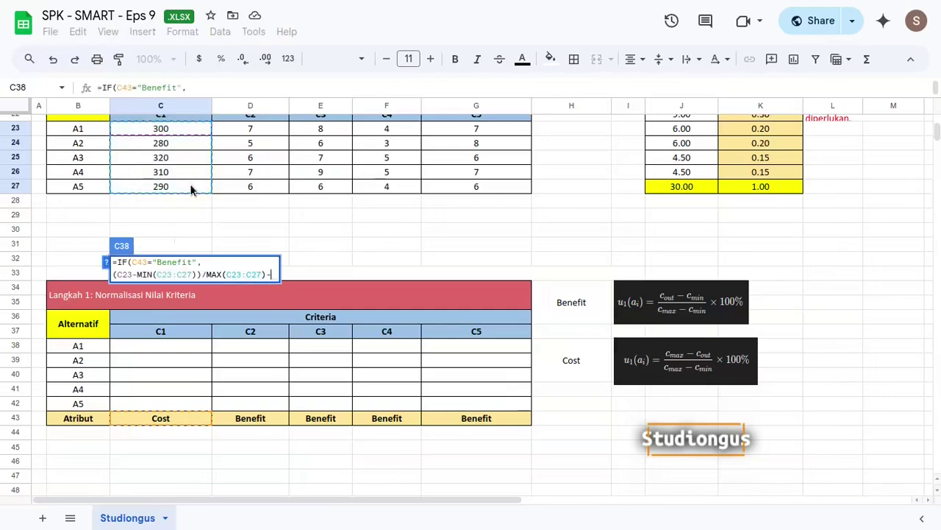
text(MIN()
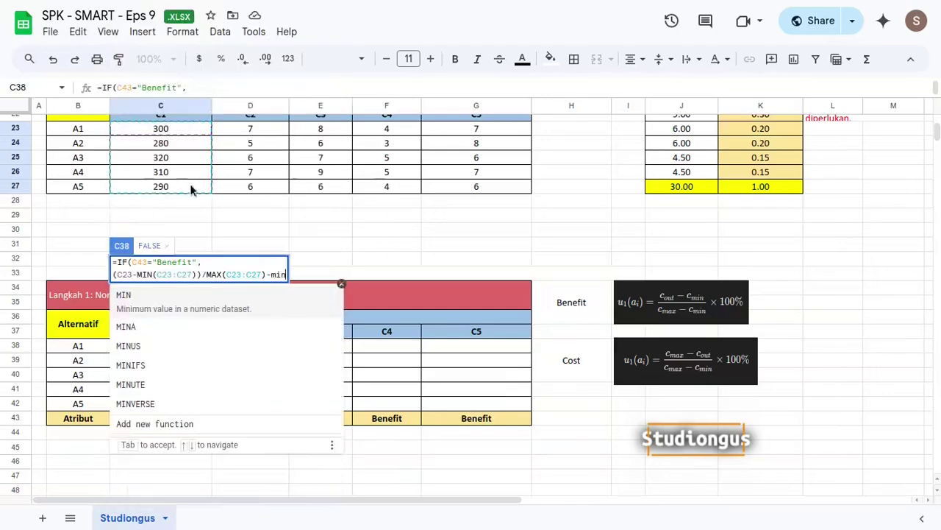
drag(200, 135, 187, 188)
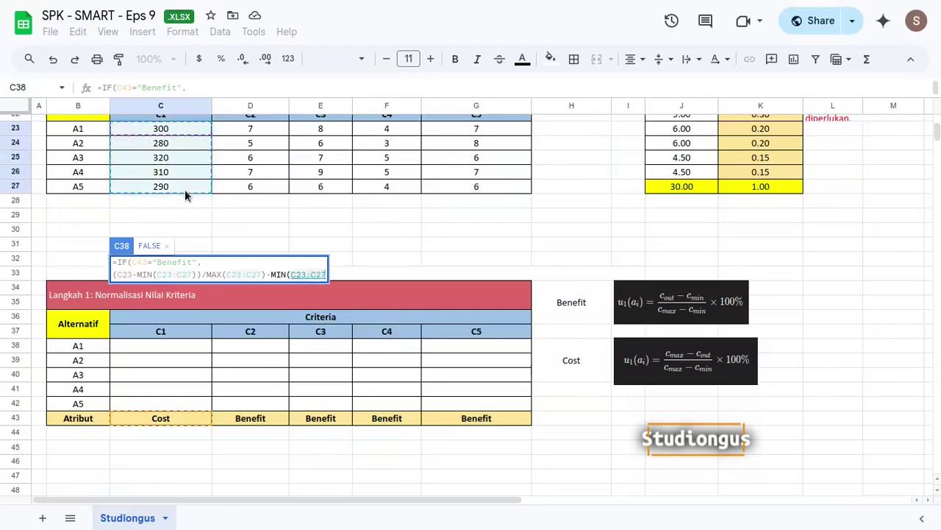
text()))
Insert an opening parenthesis before MAX in the Benefit denominator and commit the C38 formula.
click(224, 273)
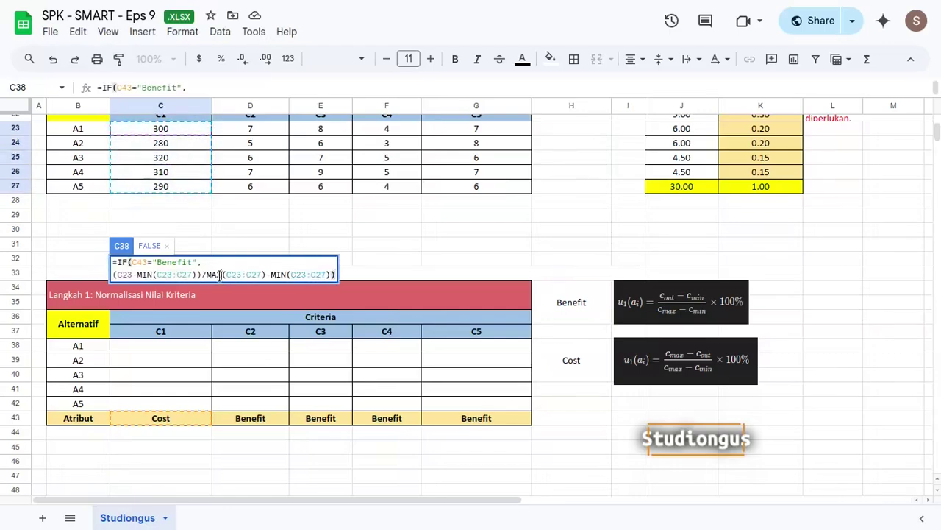
key(Left)
key(Left)
key(Left)
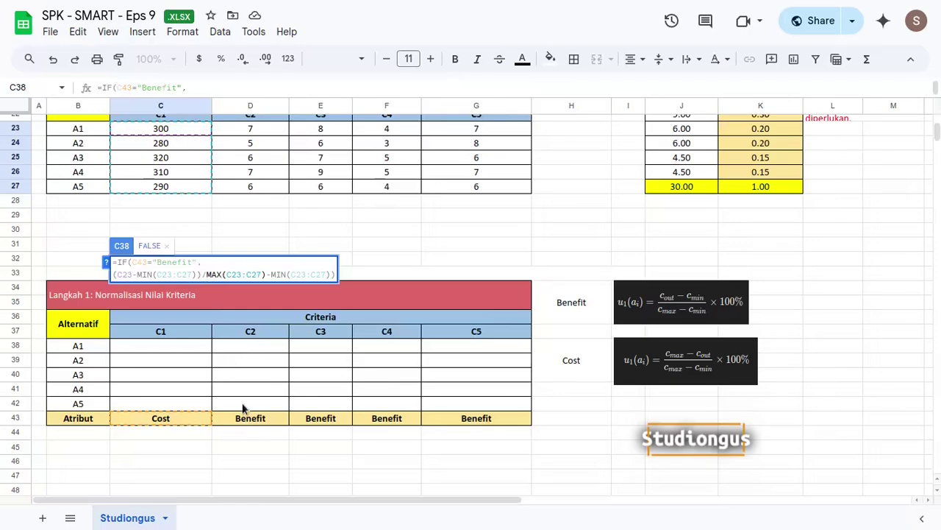
text(()
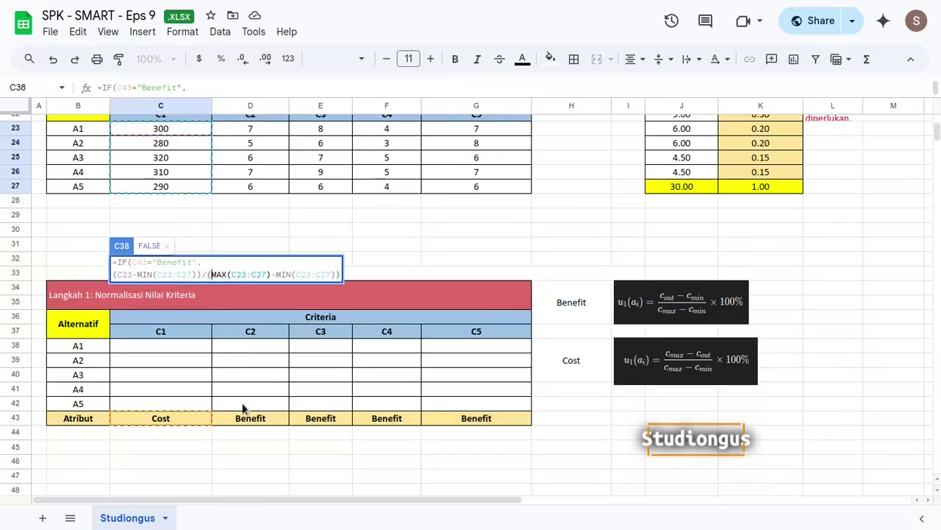
key(Return)
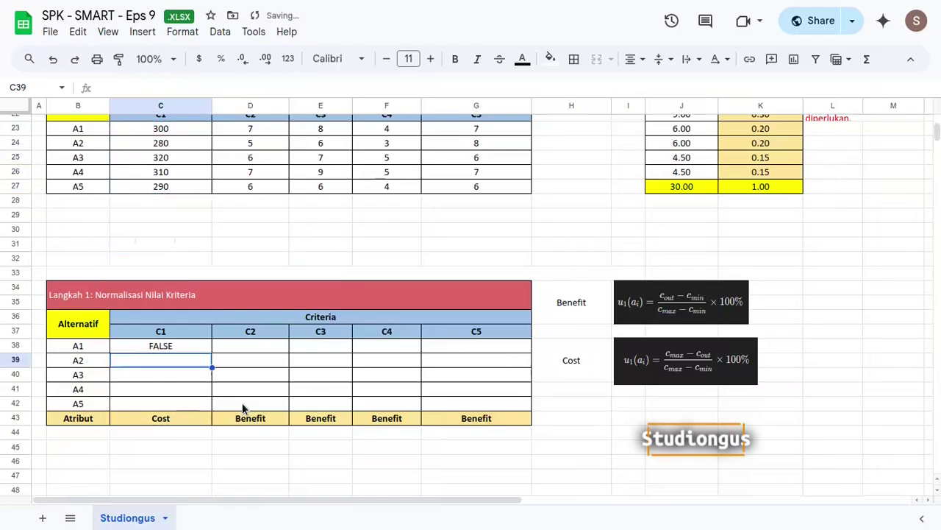
Reopen the C38 formula and append a comma and a line break after the Benefit result for the false result.
key(Up)
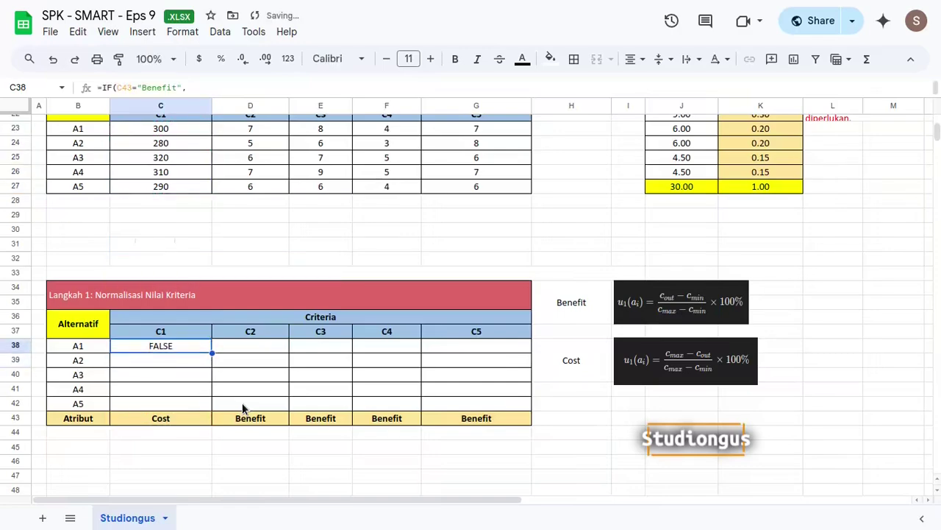
key(F2)
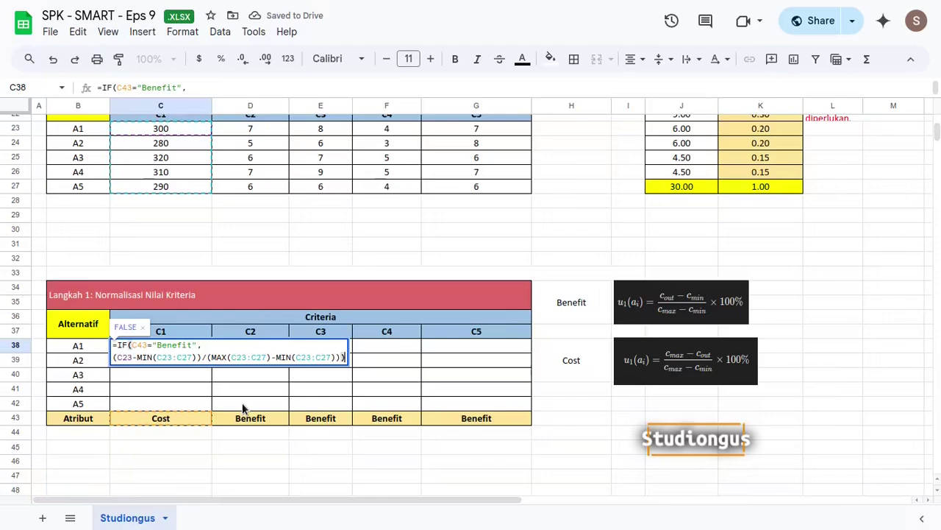
text())
key(Return)
key(Up)
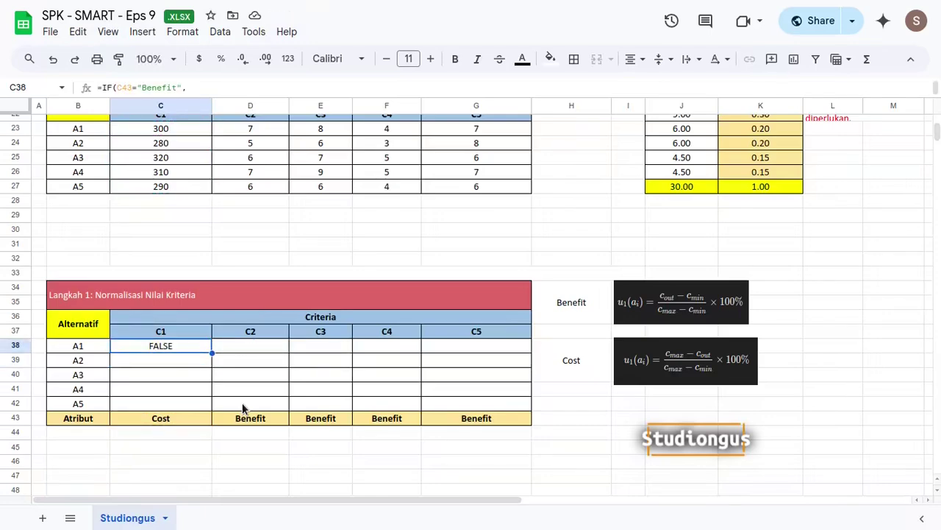
key(F2)
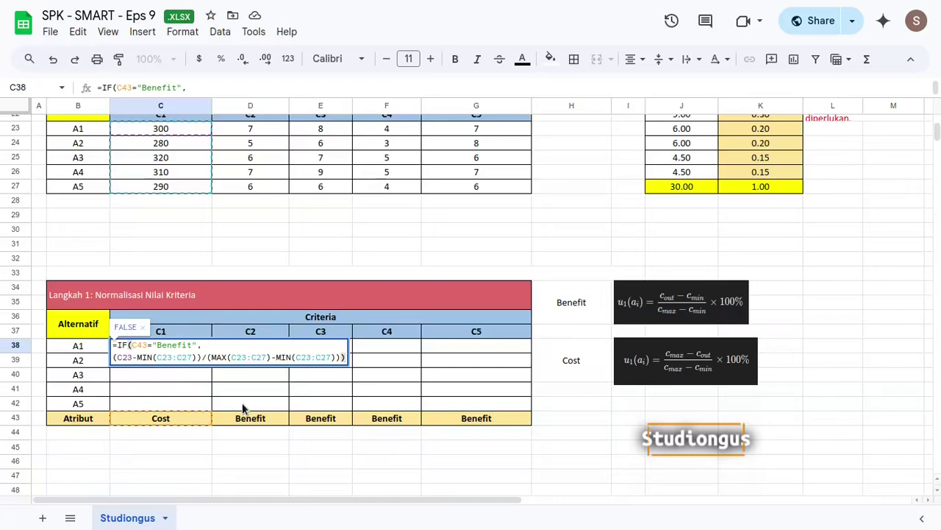
text(,)
key(alt+Return)
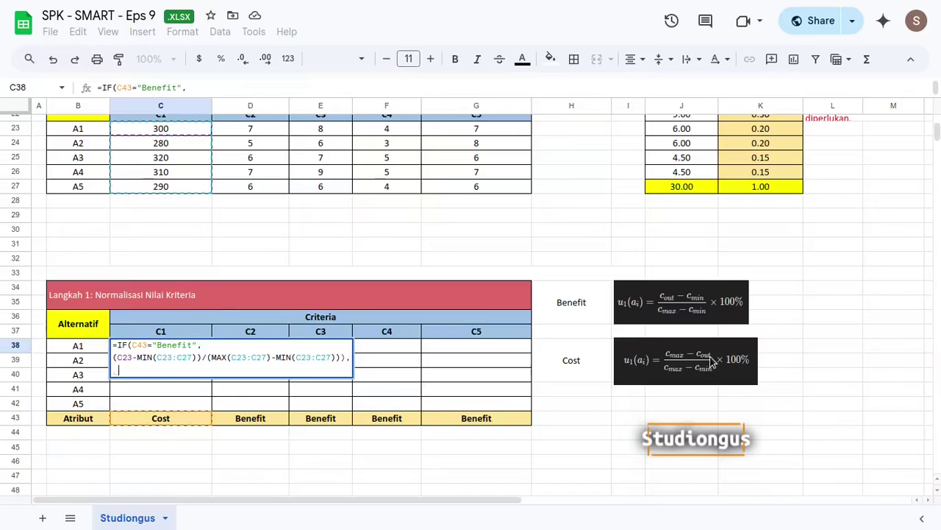
Enter the Cost numerator as (MAX(C23:C27-C23)) at the start of the false result in the C38 formula.
text((max)
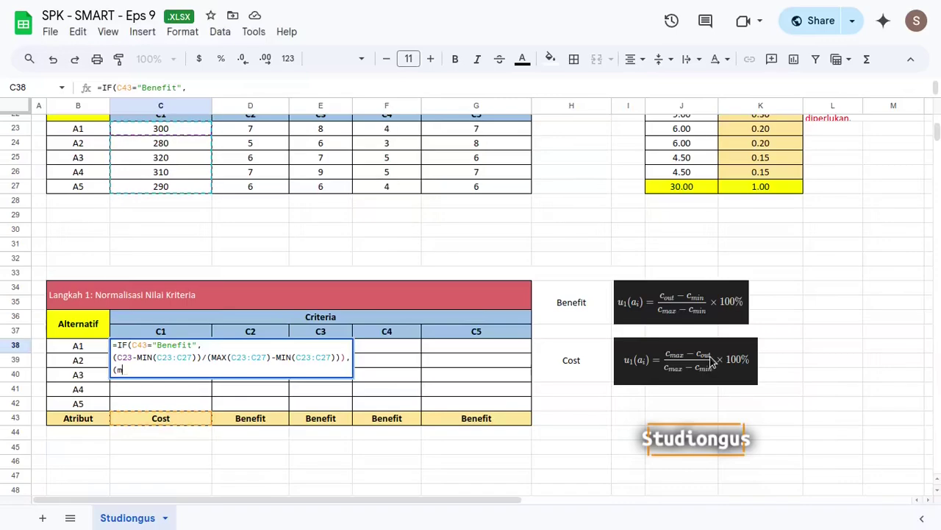
key(Tab)
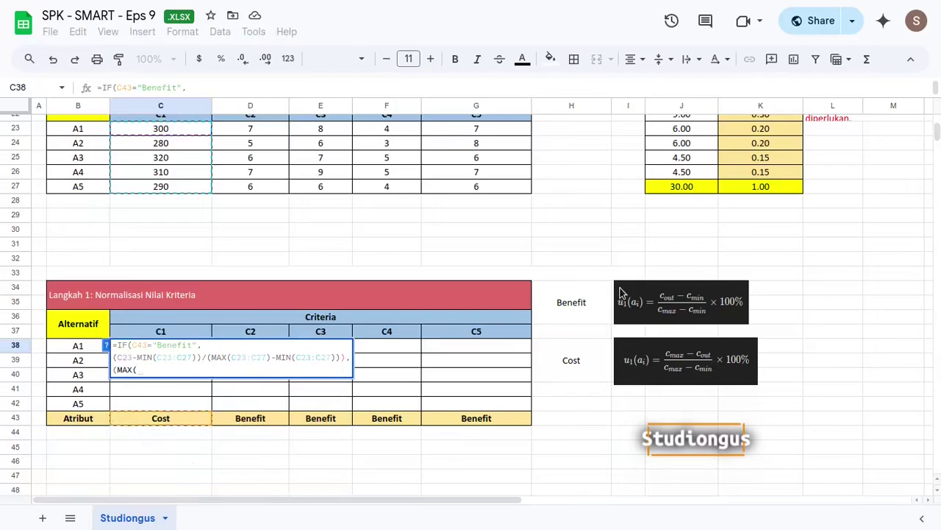
scroll(352, 245, up, 2)
drag(199, 212, 184, 268)
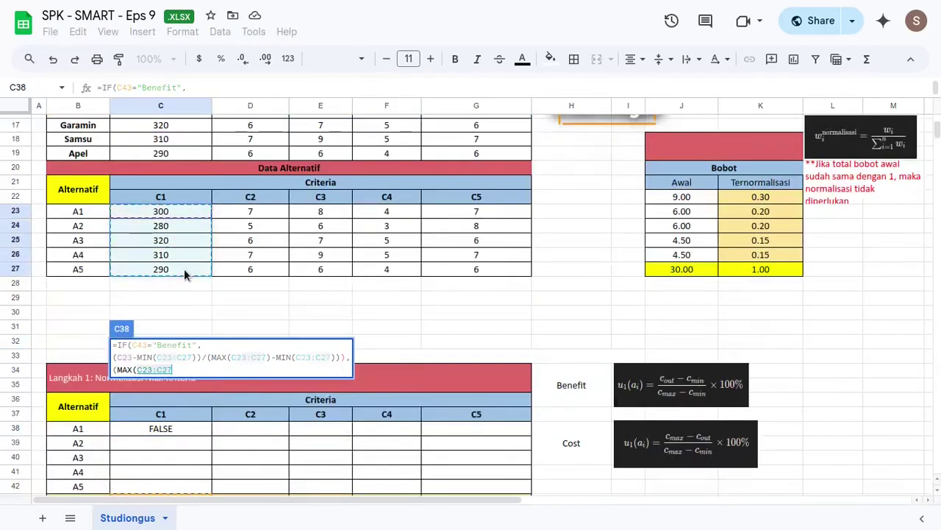
text(-)
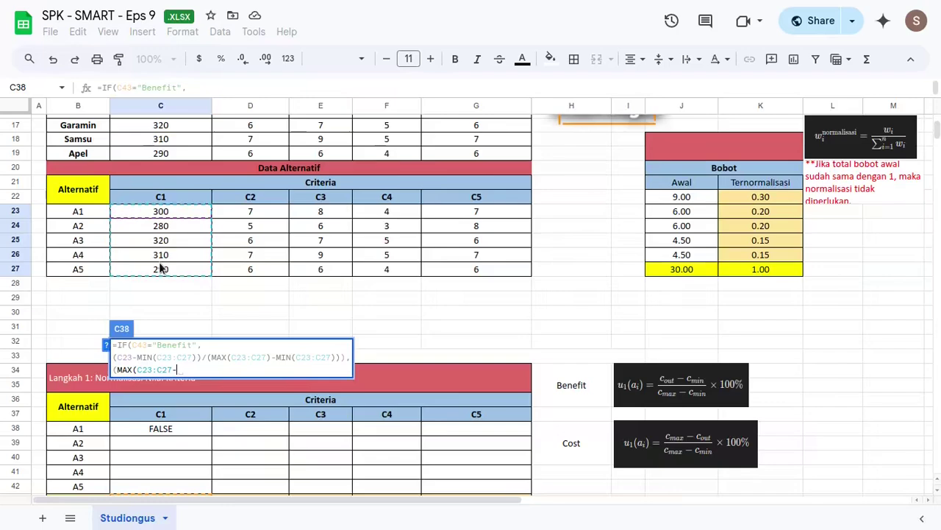
click(162, 213)
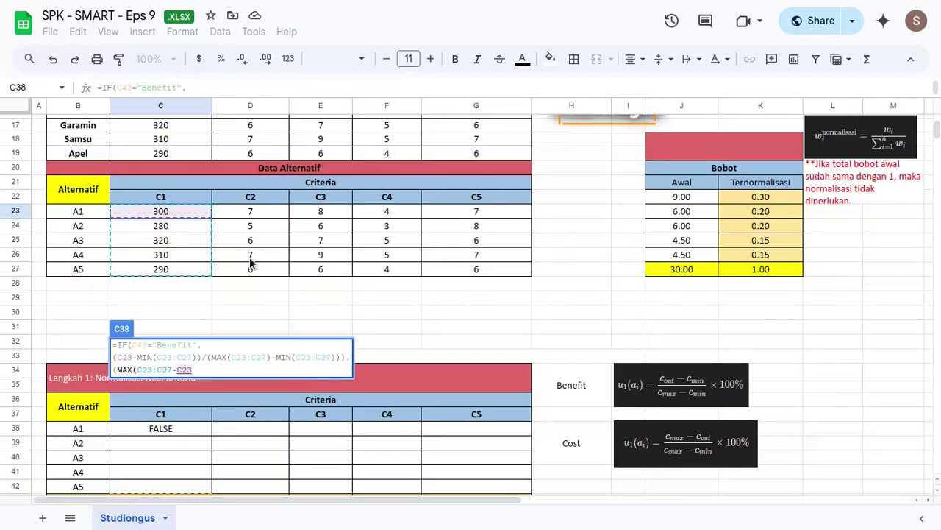
text()))
scroll(526, 438, down, 2)
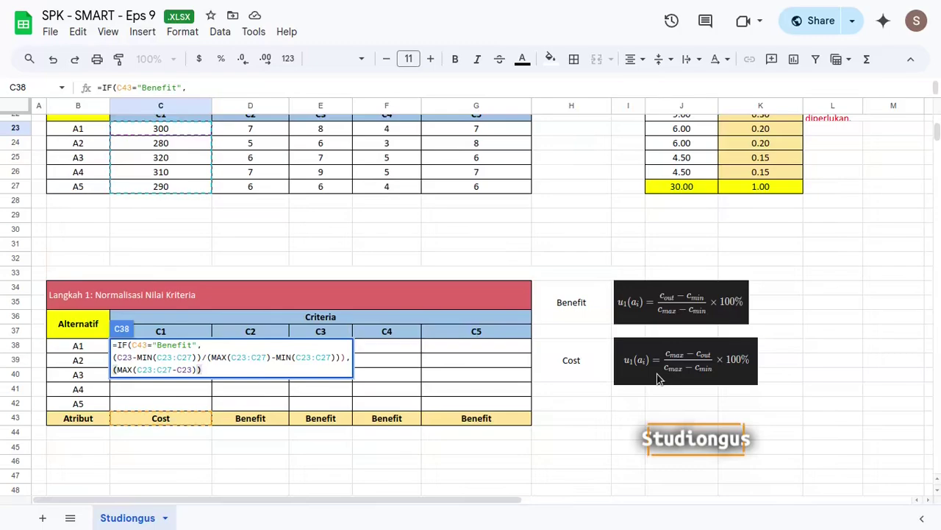
Divide the Cost numerator by a copy of the Benefit denominator (MAX(C23:C27)-MIN(C23:C27)) and commit the C38 formula.
text(/)
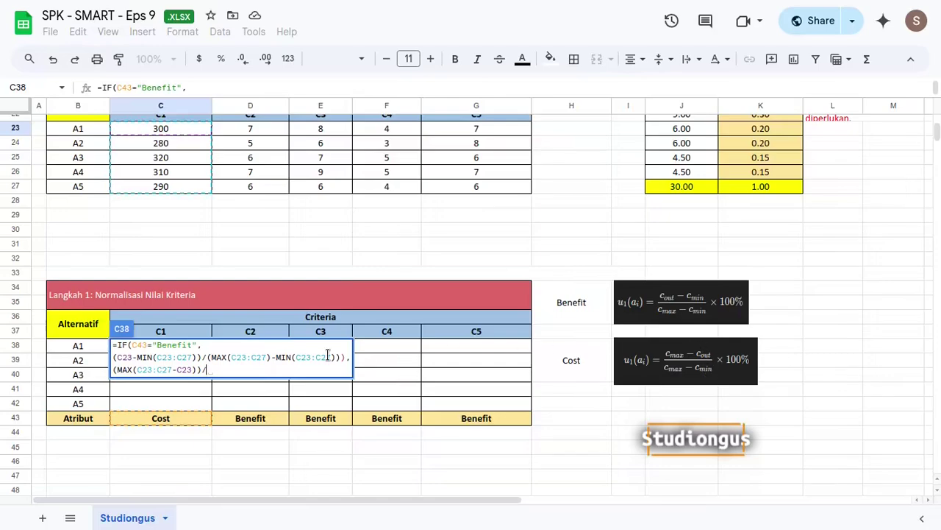
drag(207, 357, 343, 358)
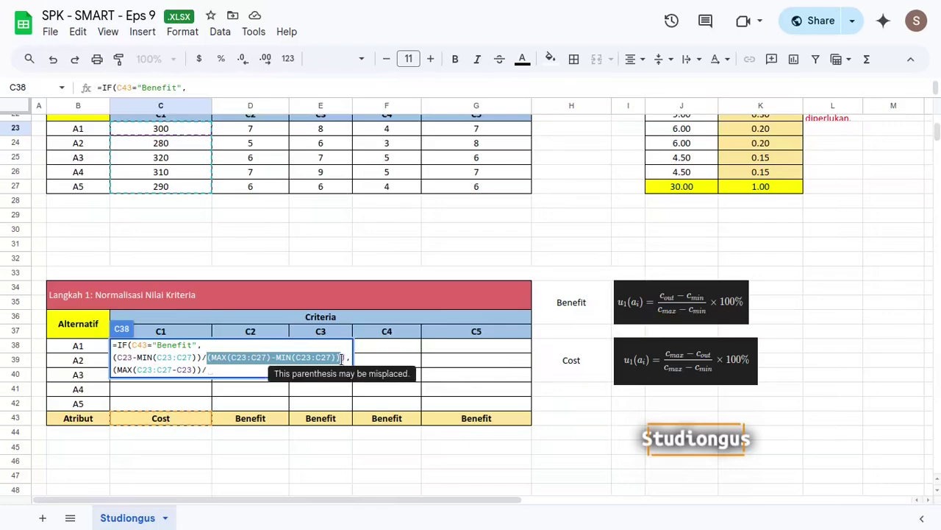
key(ctrl+c)
click(278, 371)
key(ctrl+v)
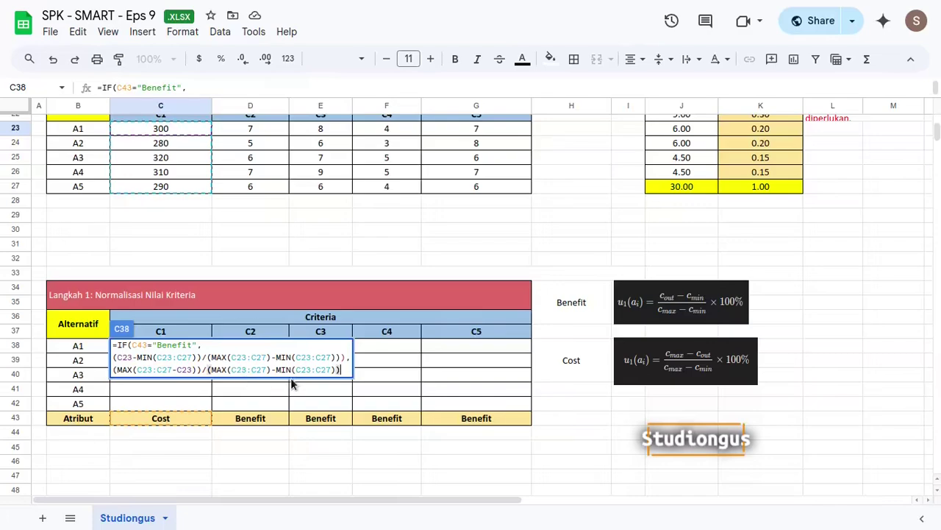
key(Return)
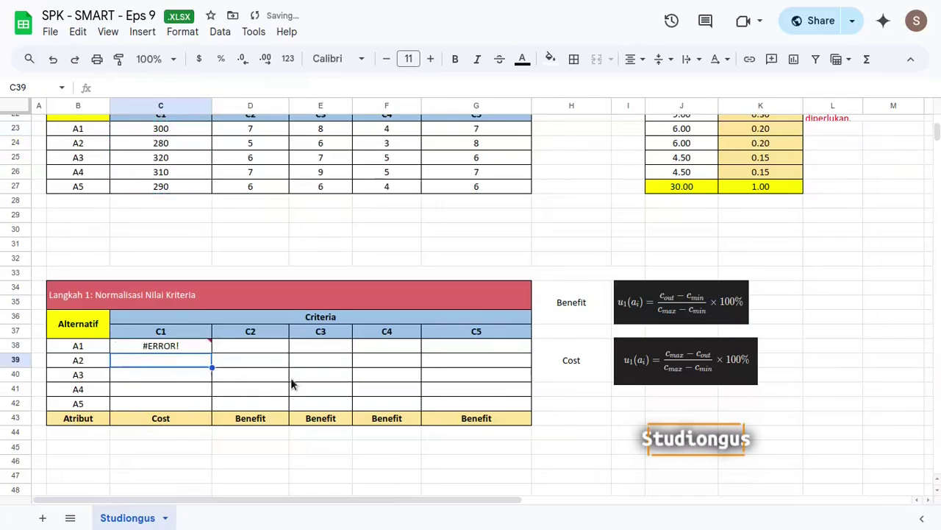
Remove the surplus closing parenthesis at the end of the Benefit result in C38 and commit the formula.
key(Up)
key(Return)
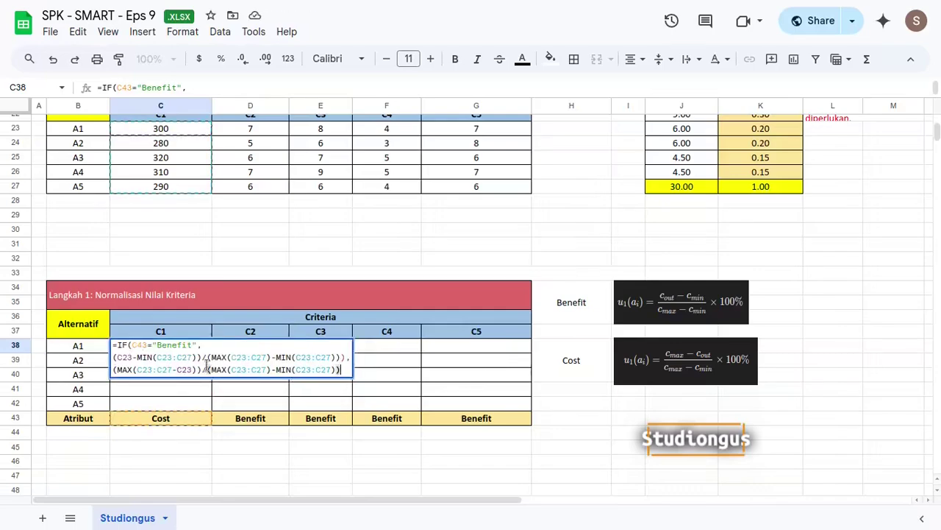
click(343, 357)
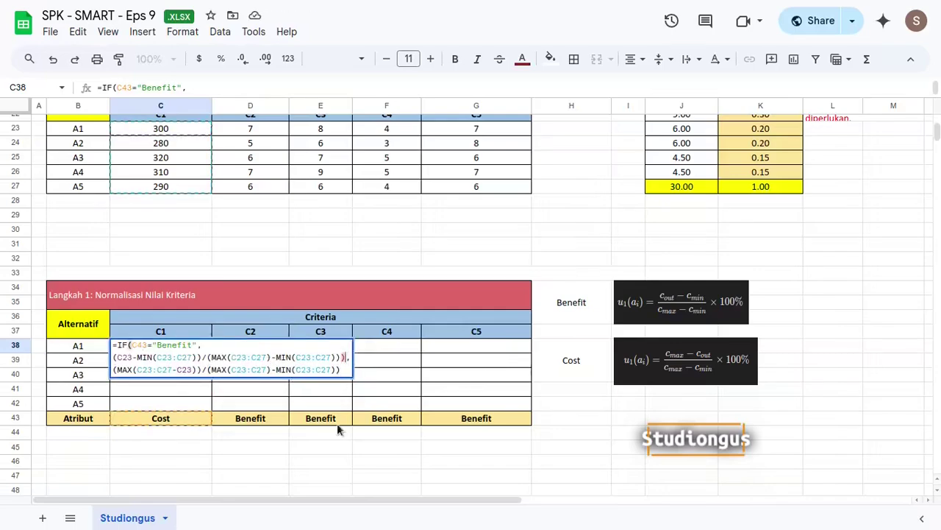
key(BackSpace)
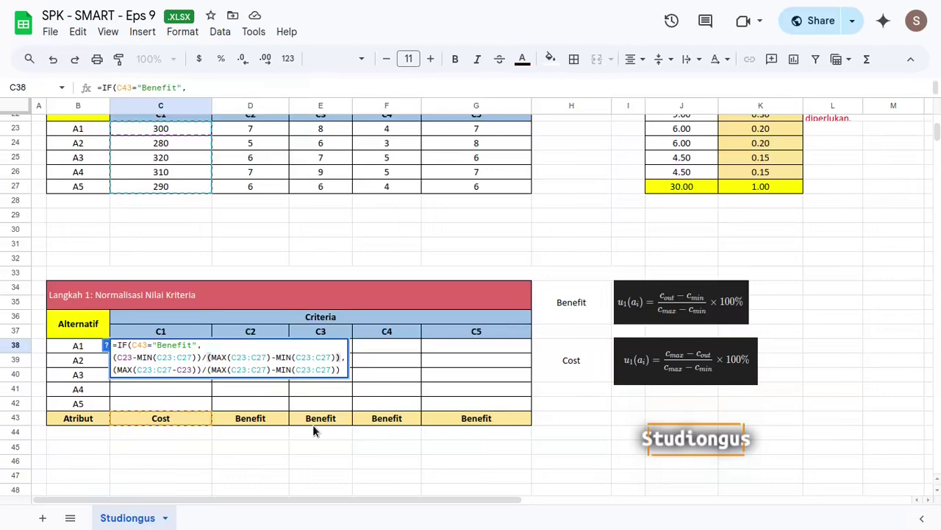
key(Return)
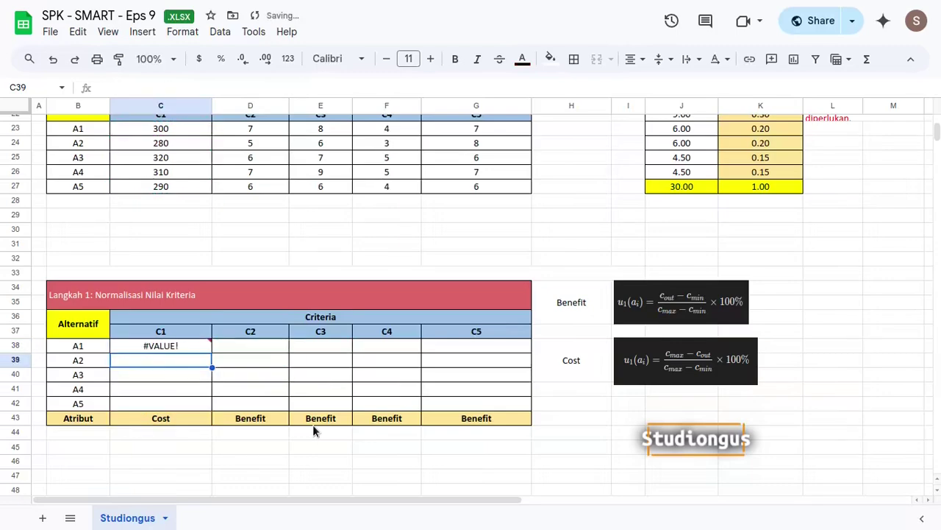
Correct the Cost numerator in C38 to (MAX(C23:C27)-C23) and commit the formula.
key(Up)
key(F2)
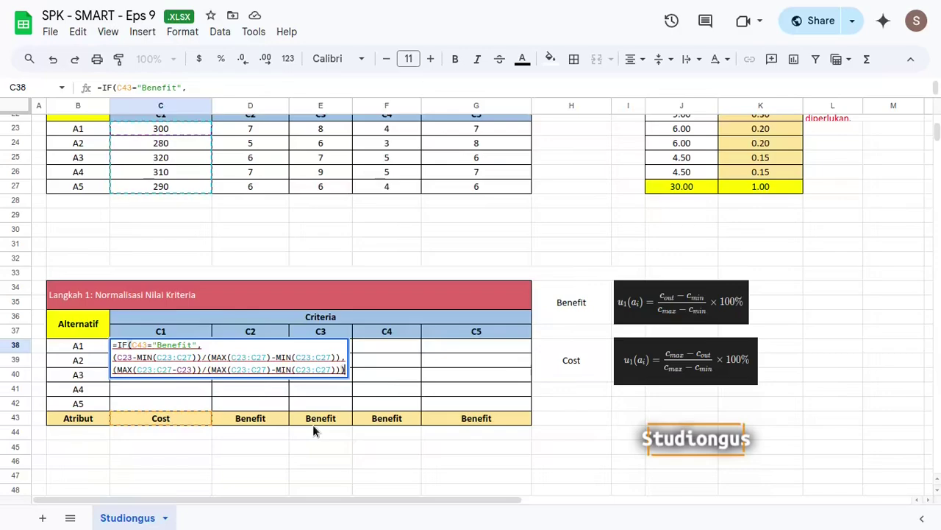
click(173, 370)
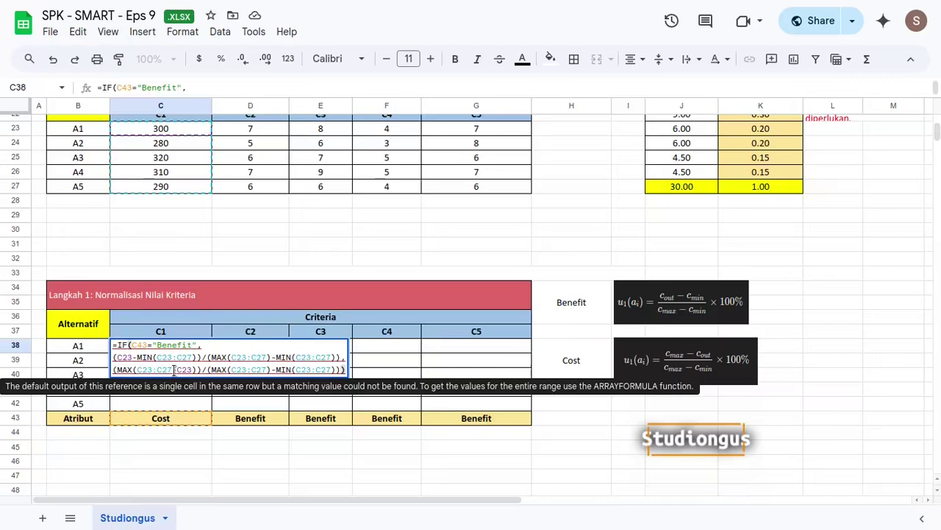
key(shift+Right)
key(shift+Right)
key(shift+Right)
key(shift+Right)
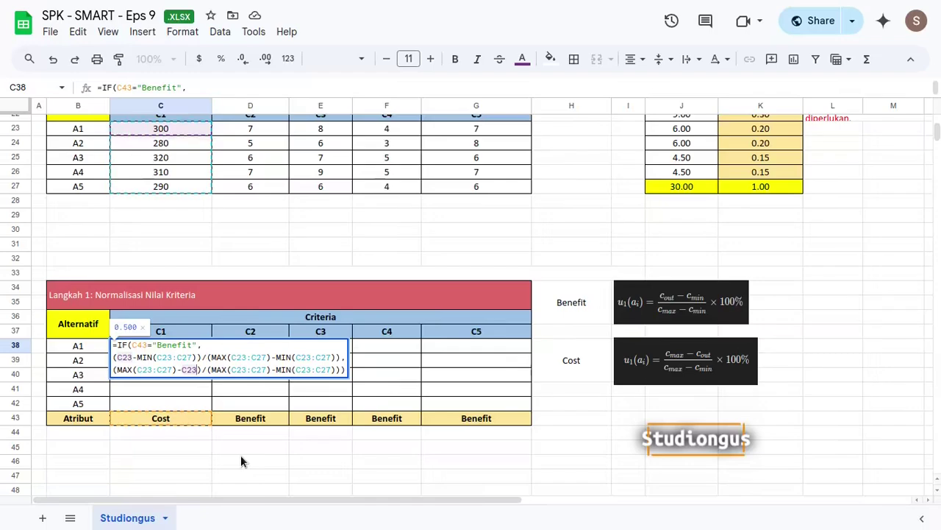
key(Return)
key(Up)
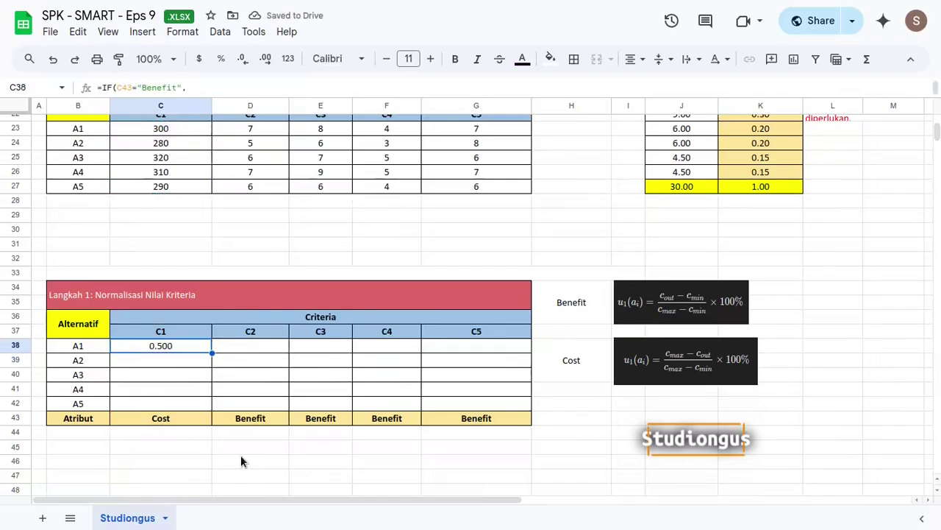
Lock the row of the attribute reference in the C38 IF condition as C$43.
key(F2)
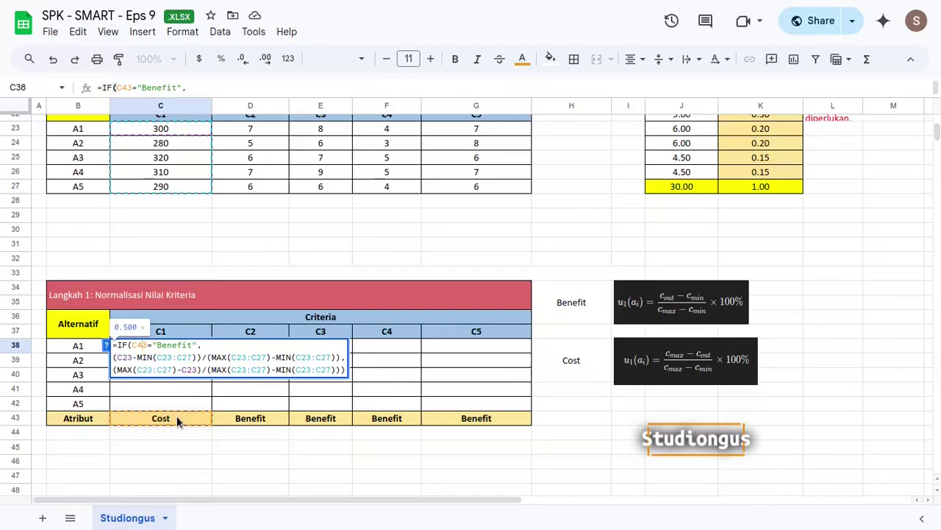
key(F4)
key(F4)
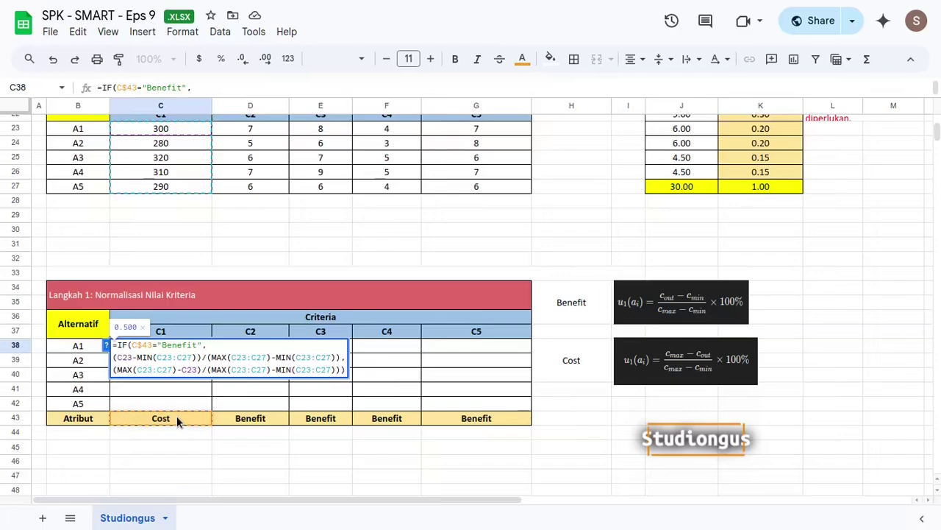
Lock the rows of the three MIN and MAX ranges in the C38 formula's Benefit result as C$23:C$27.
click(181, 356)
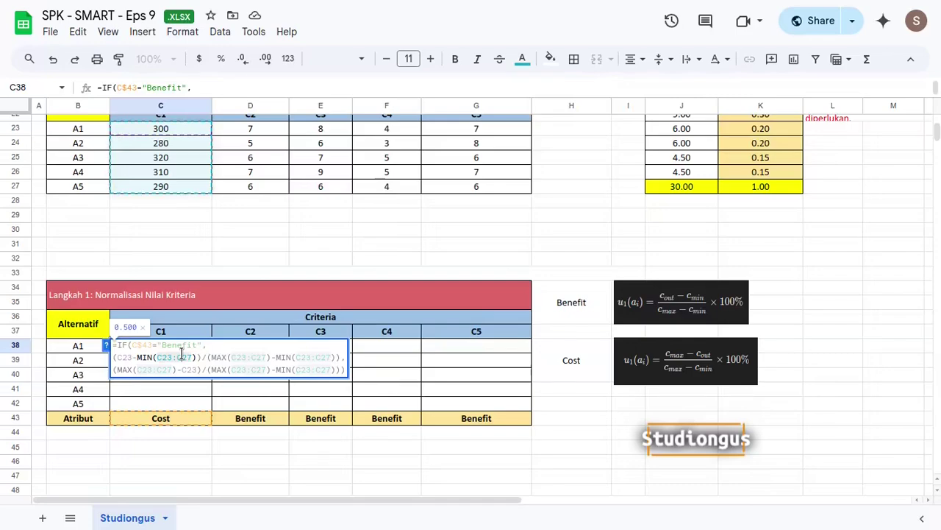
key(F4)
key(F4)
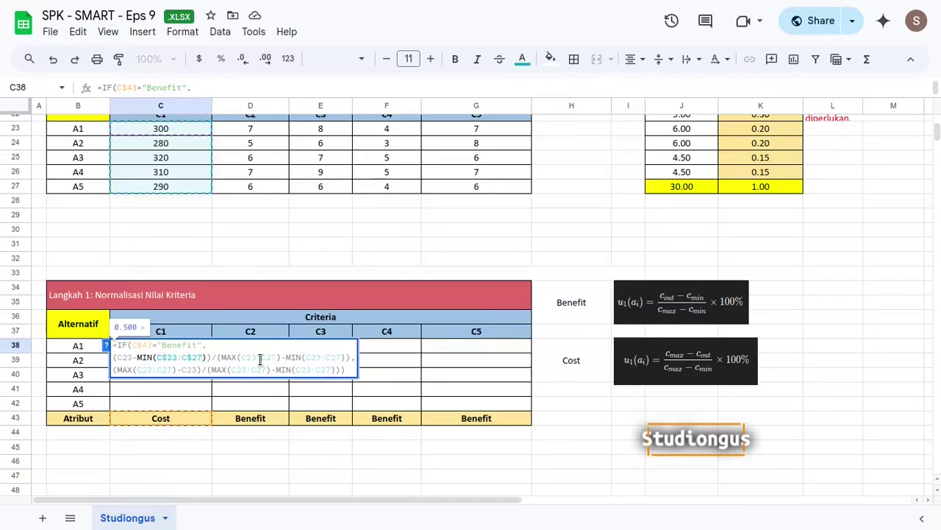
click(257, 358)
key(F4)
key(F4)
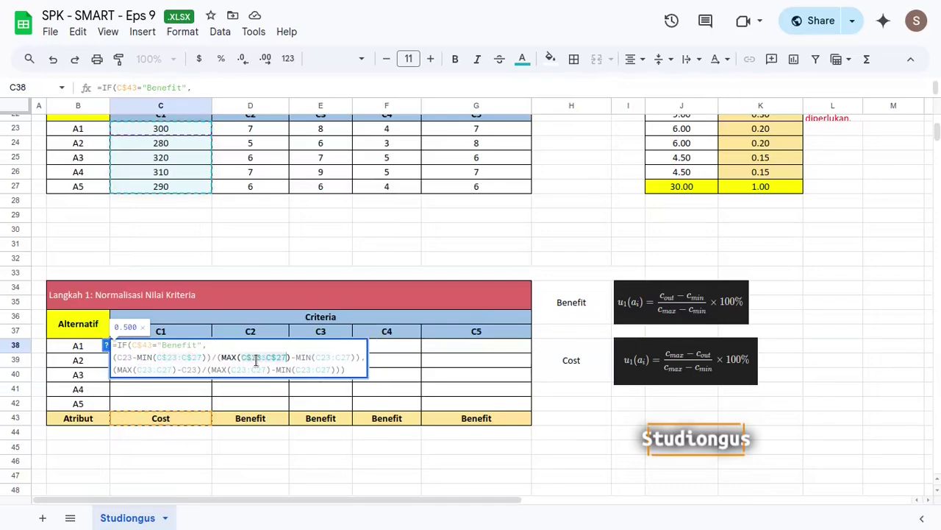
click(337, 358)
key(F4)
key(F4)
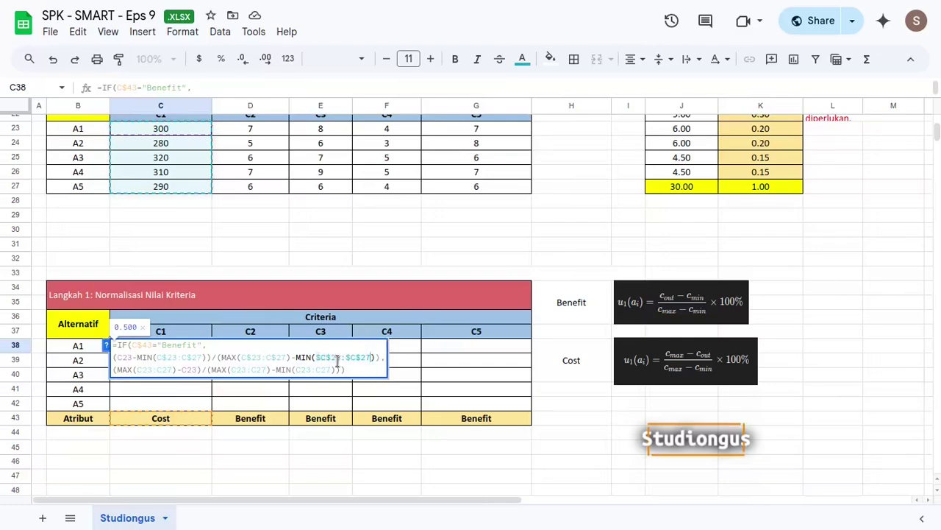
Lock the rows of the three MAX and MIN ranges in the Cost result as C$23:C$27 and commit the C38 formula.
click(162, 370)
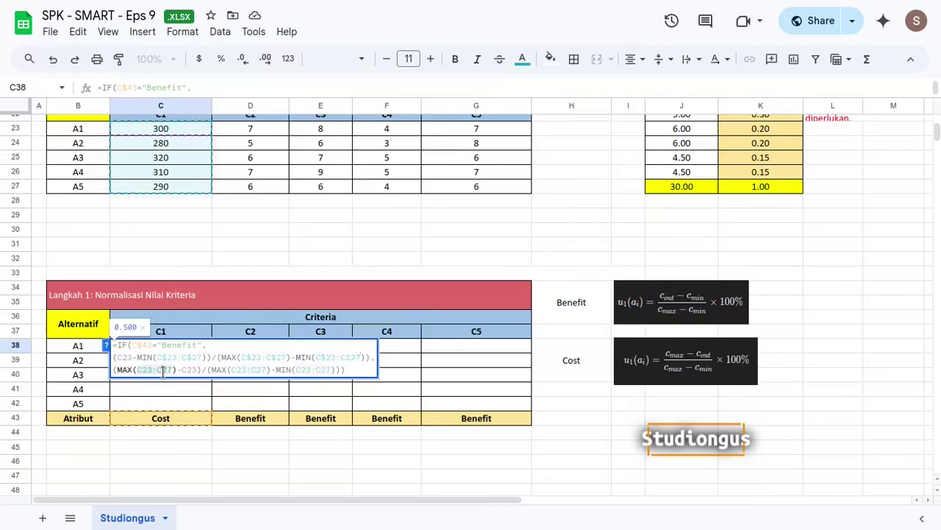
key(F4)
key(F4)
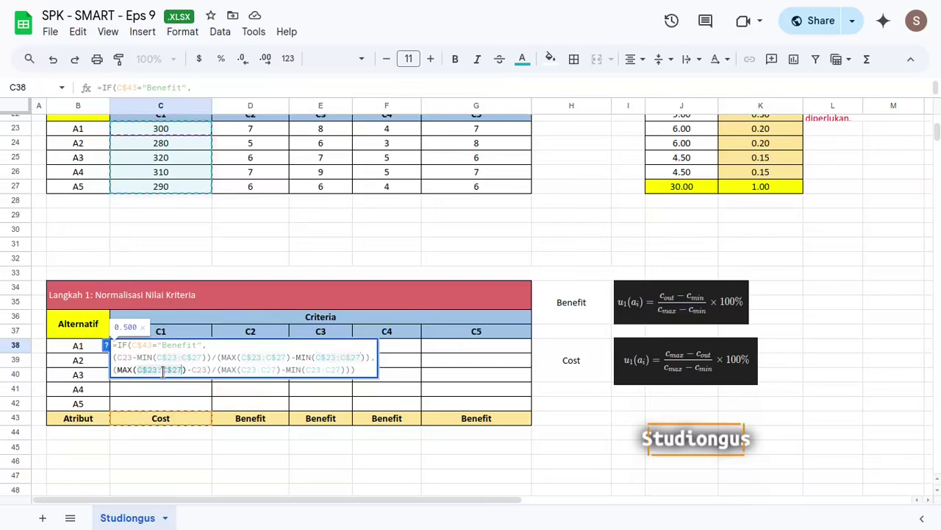
click(250, 371)
key(F4)
key(F4)
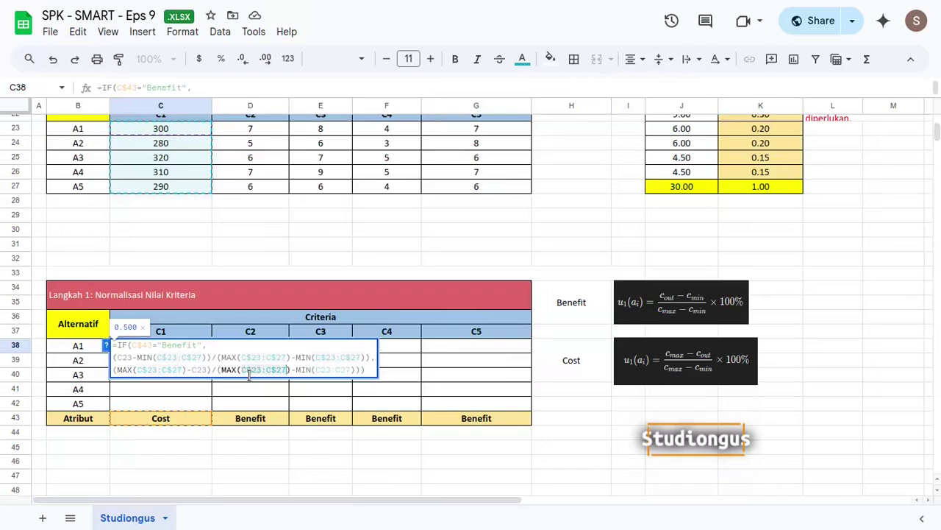
click(343, 371)
key(F4)
key(F4)
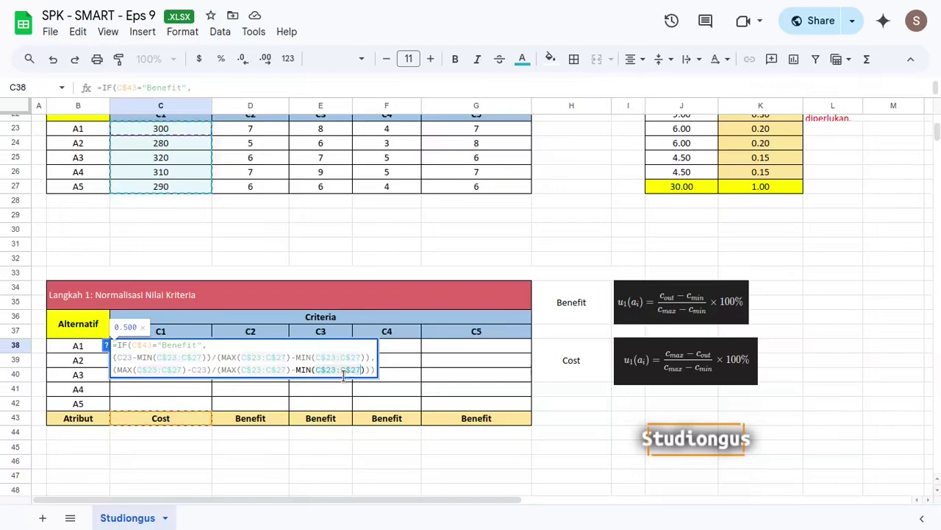
key(ctrl+Return)
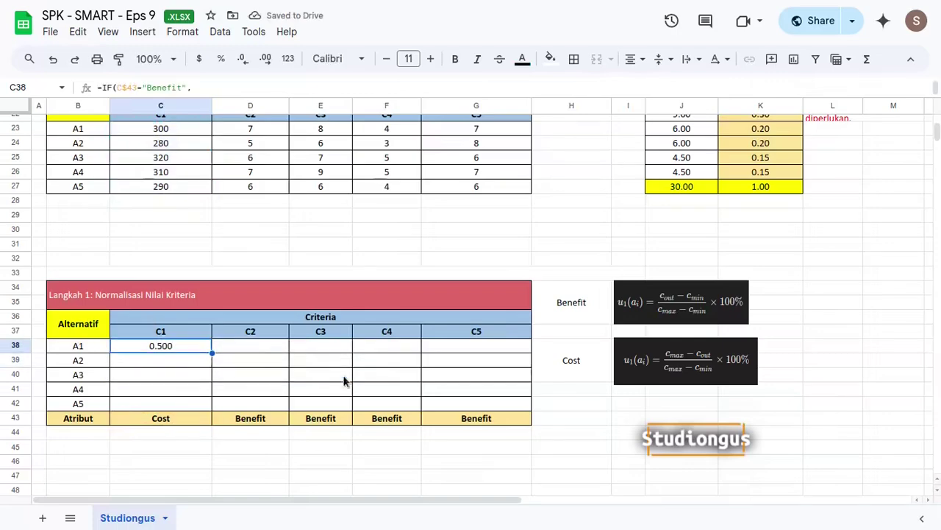
Fill the C38 normalisation formula down through C42 for alternatives A2 to A5.
key(shift+Down)
key(shift+Down)
key(shift+Down)
key(shift+Down)
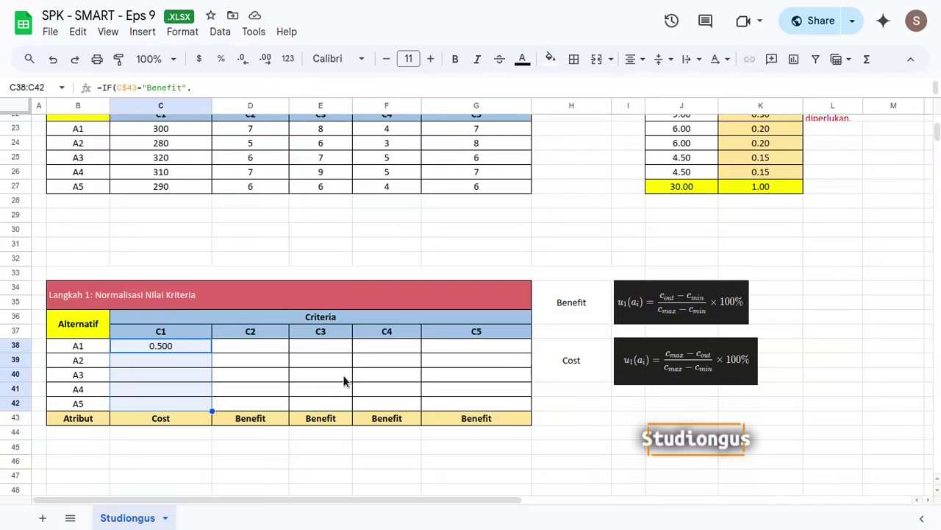
key(ctrl+d)
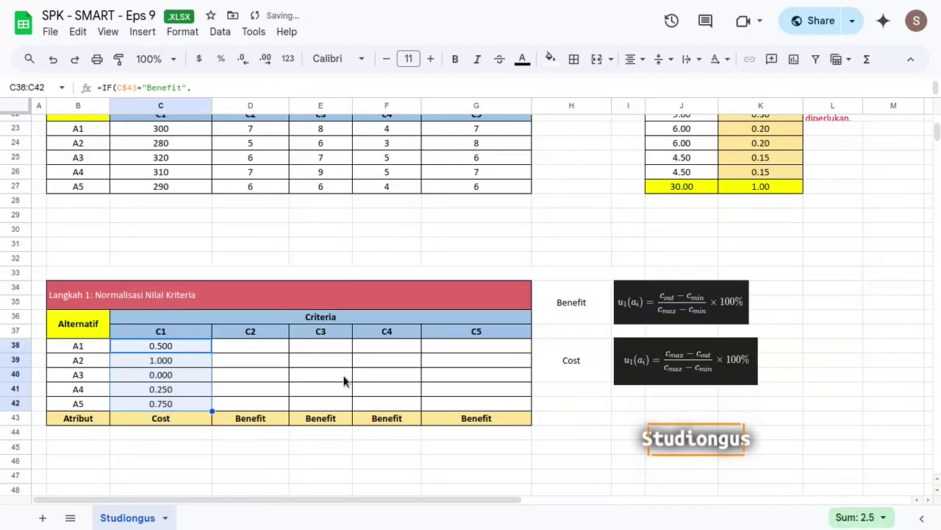
Fill the C1 normalisation formulas across to criteria C2 through C5, covering C38:G42.
key(shift+Right)
key(shift+Right)
key(shift+Right)
key(shift+Right)
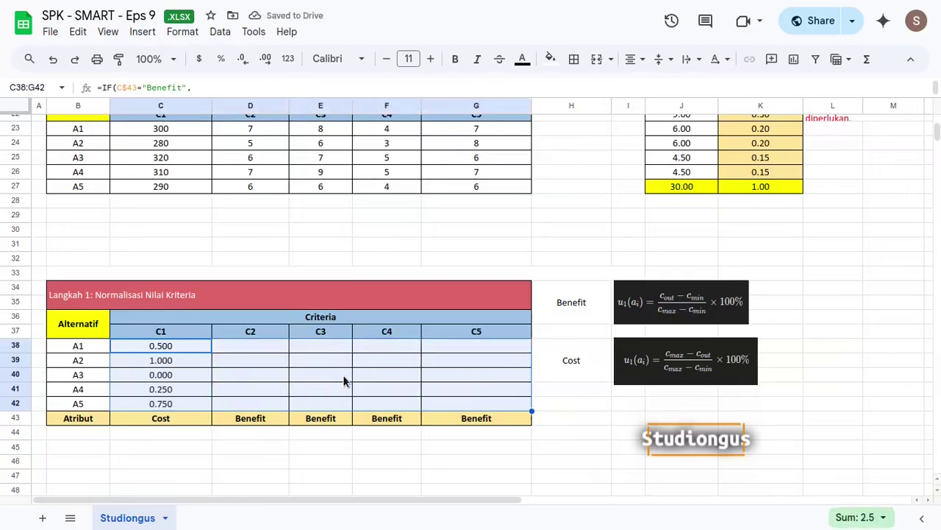
key(ctrl+r)
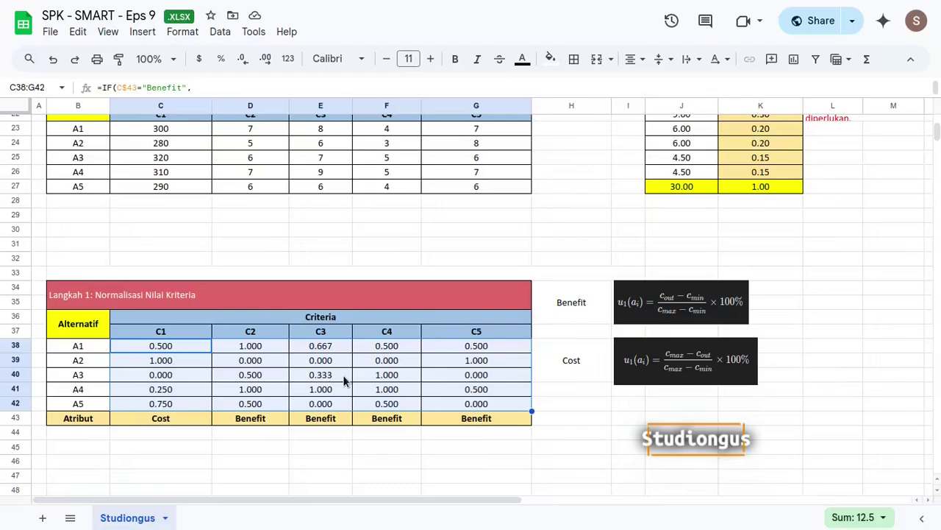
Examine the Langkah 2 utility table with its U(ai) formula, the normalised values and the Bobot weights in C63:G63.
scroll(399, 340, down, 5)
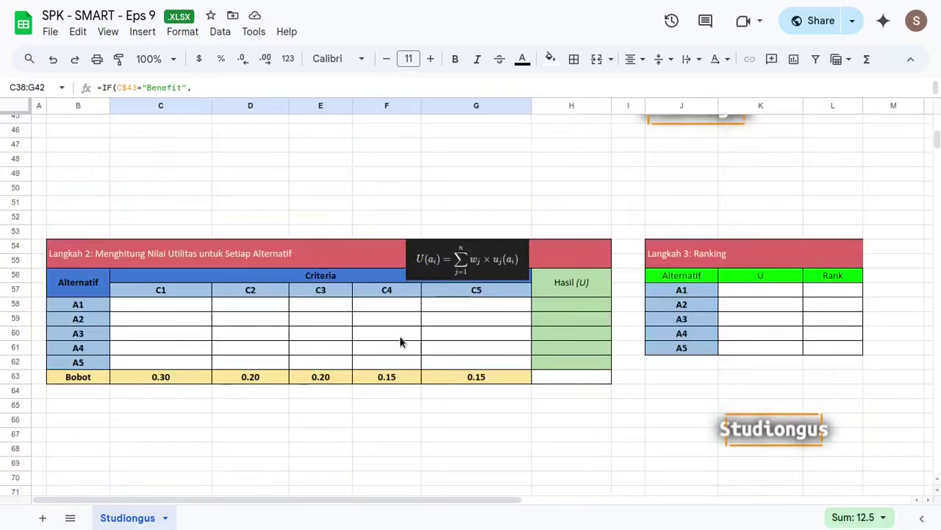
scroll(457, 317, up, 4)
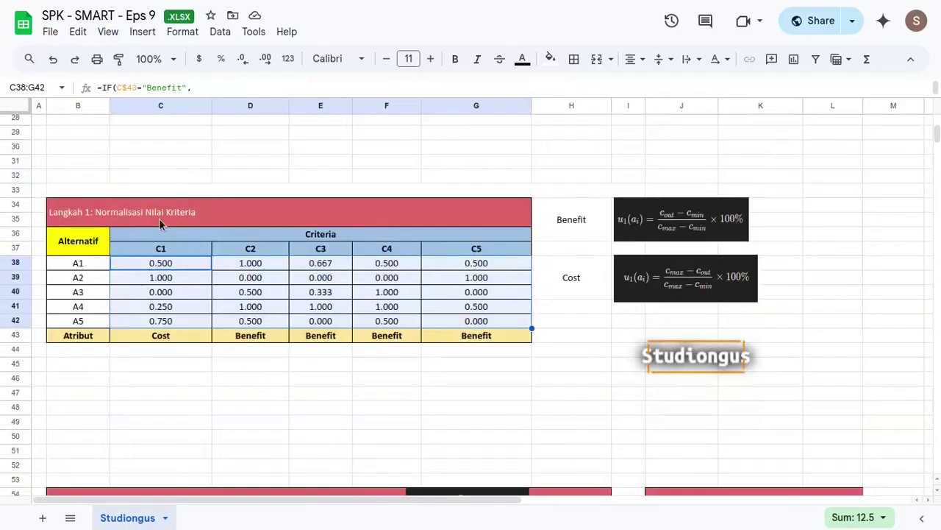
scroll(293, 263, down, 4)
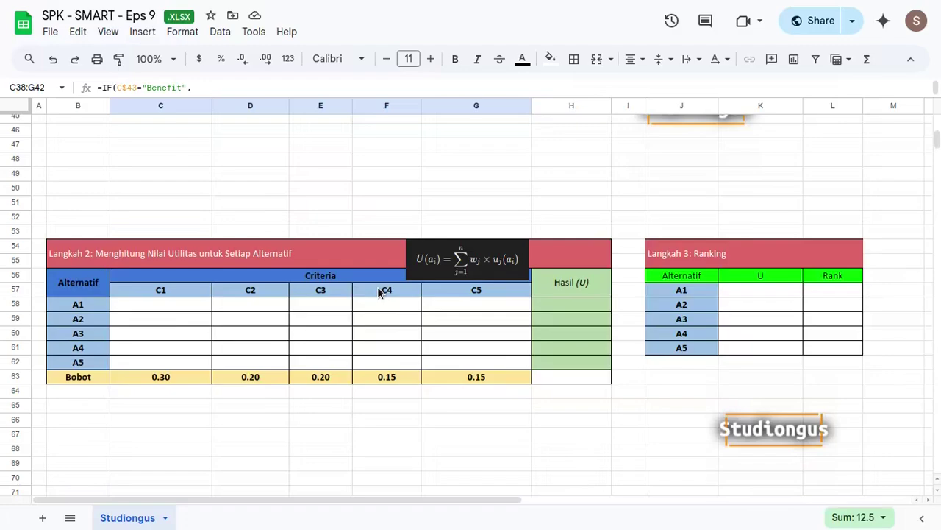
click(340, 256)
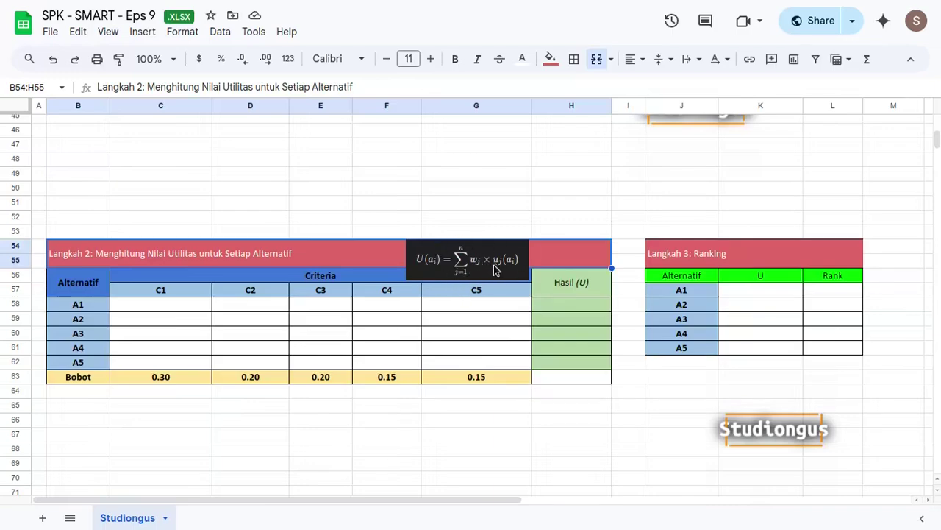
scroll(368, 265, up, 5)
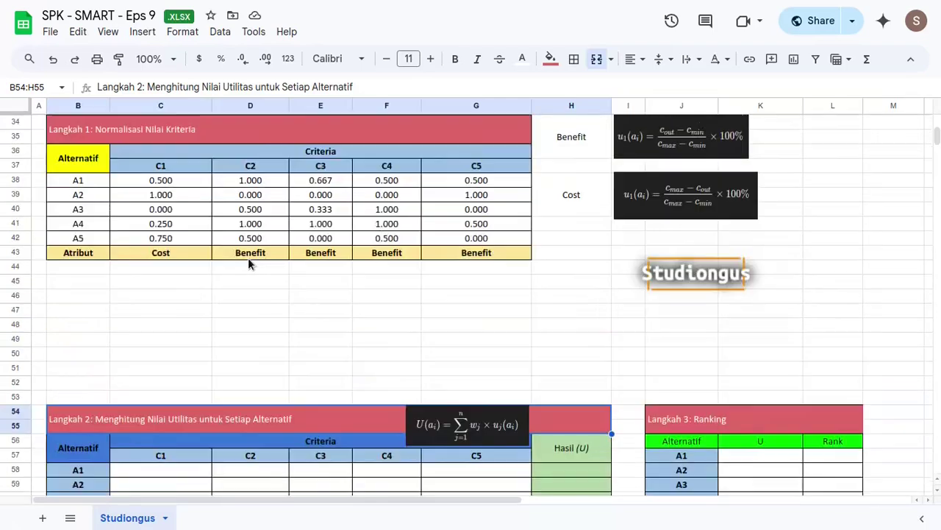
scroll(179, 210, down, 5)
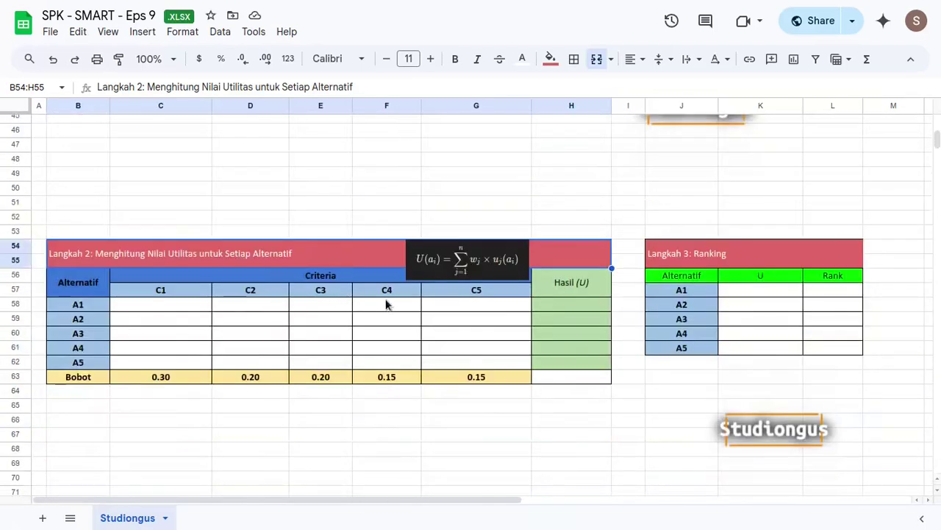
click(200, 308)
drag(181, 378, 482, 383)
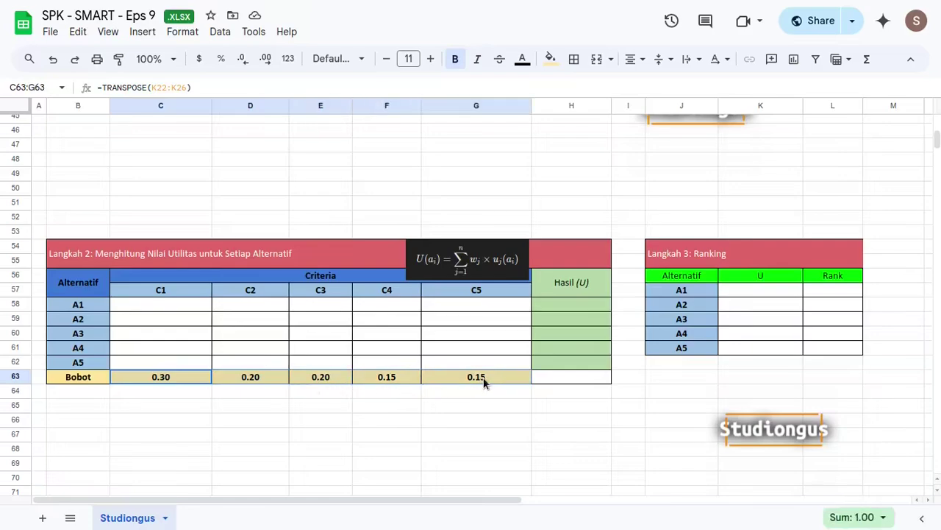
Enter =C63*C38 in C58 to multiply the C1 weight by the normalised value of A1.
click(192, 305)
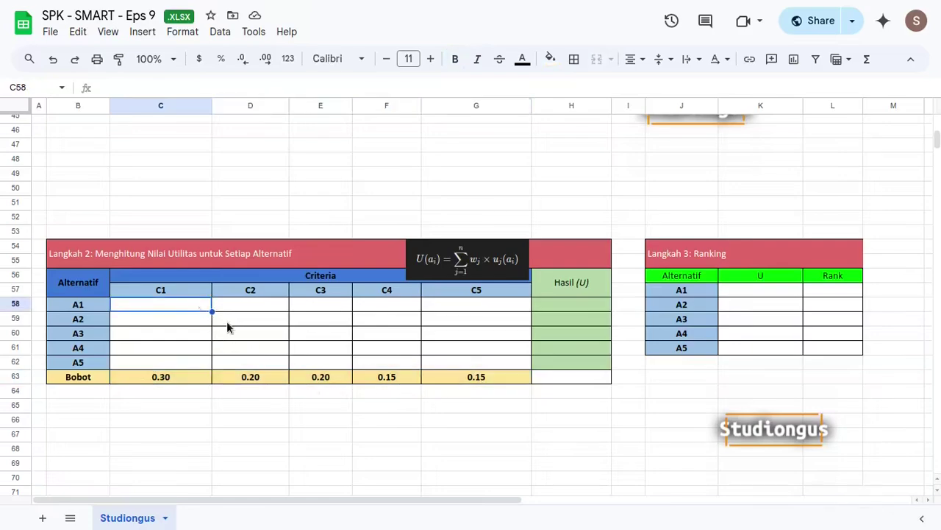
text(=)
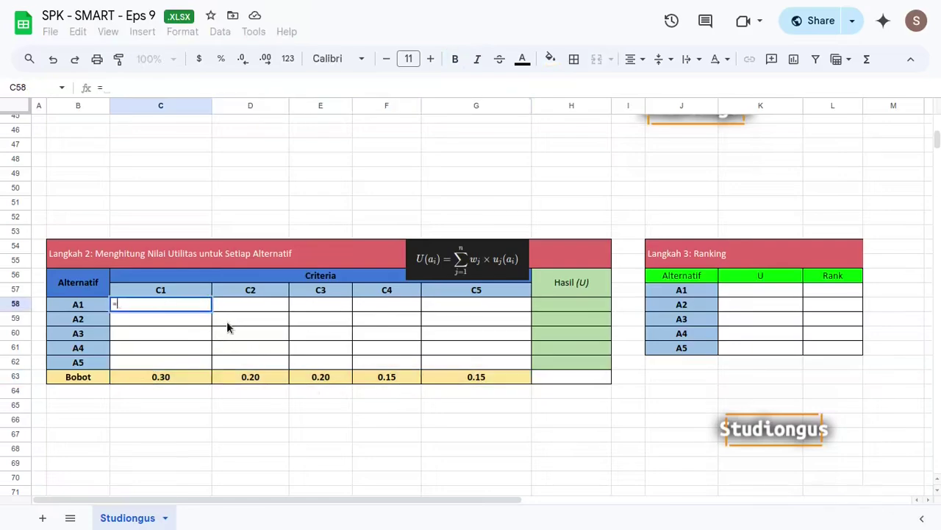
click(181, 388)
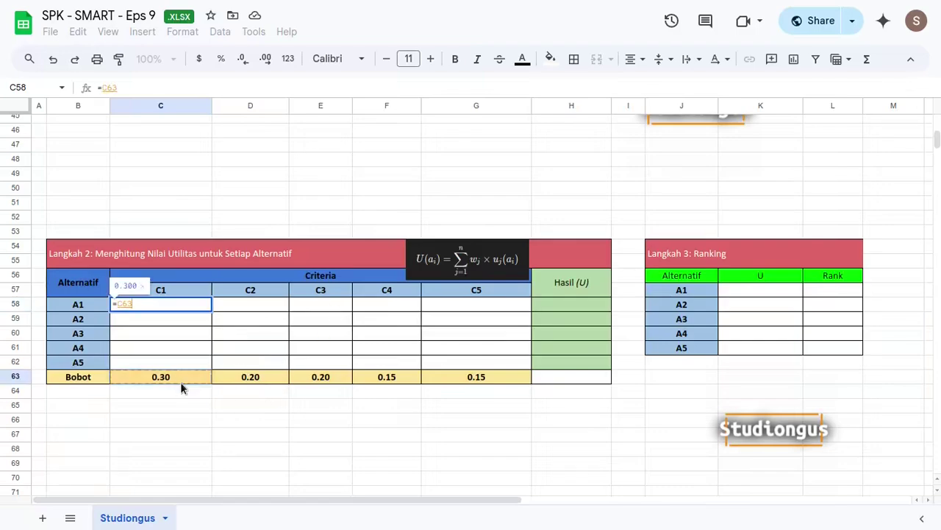
text(*)
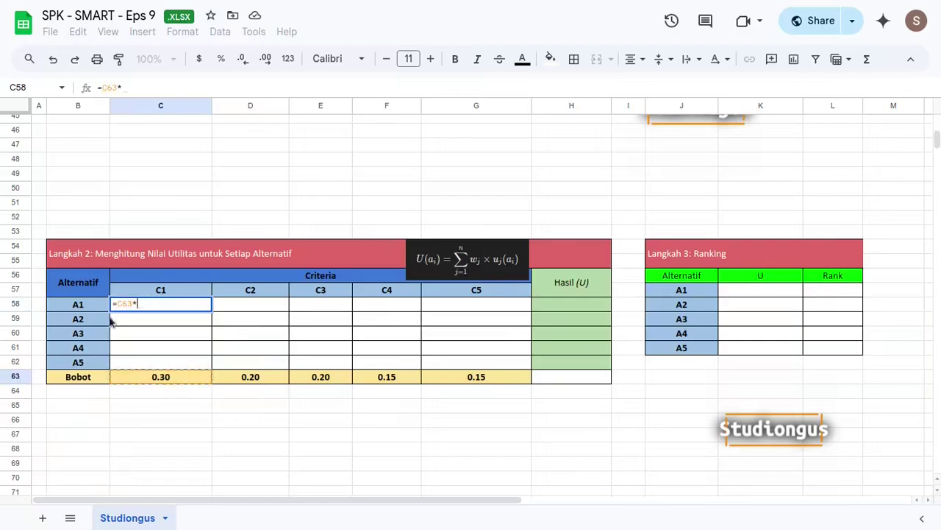
scroll(248, 355, up, 3)
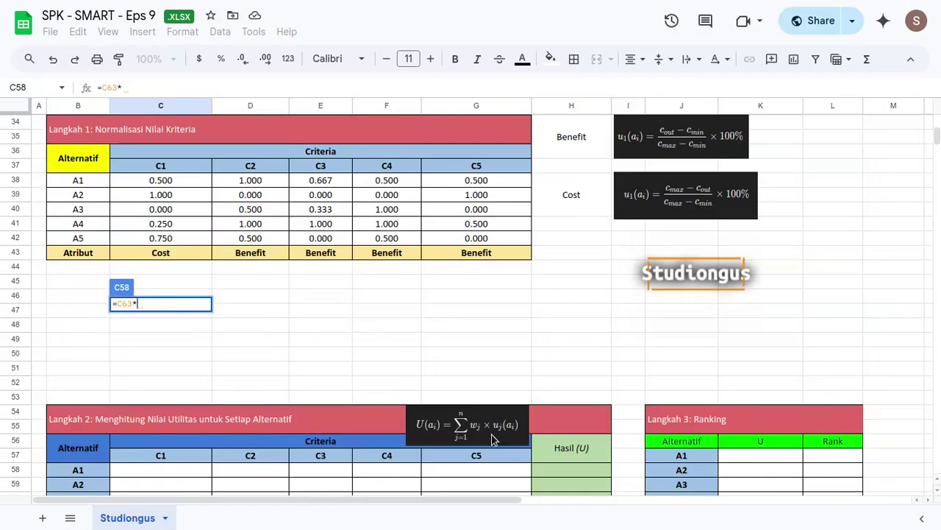
click(171, 184)
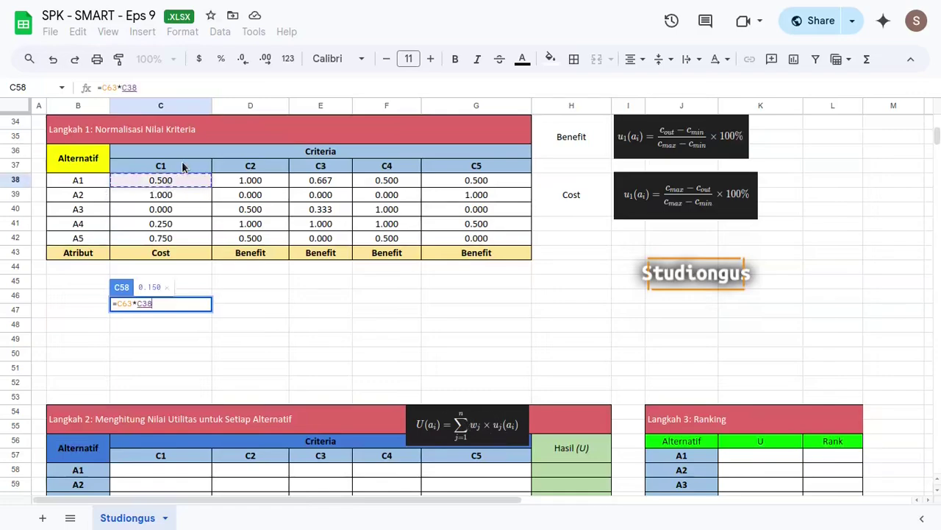
scroll(282, 278, down, 5)
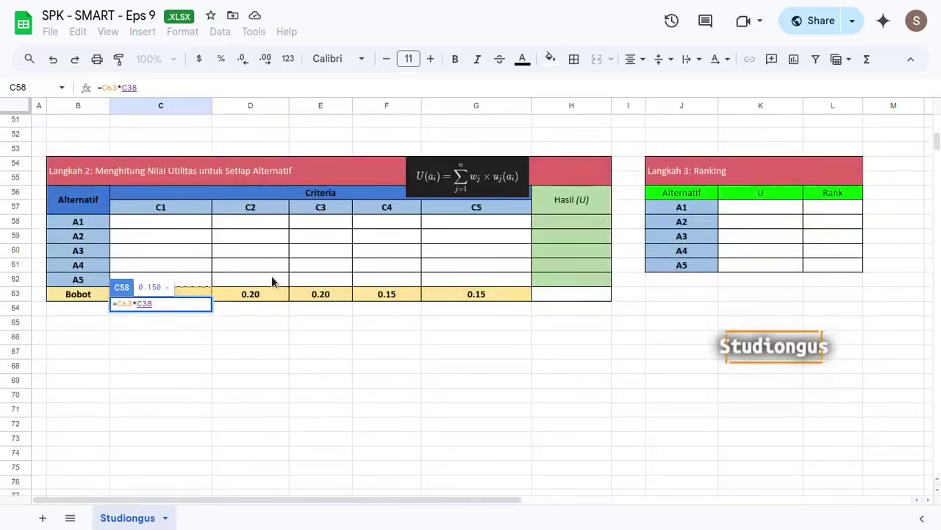
key(Return)
key(Up)
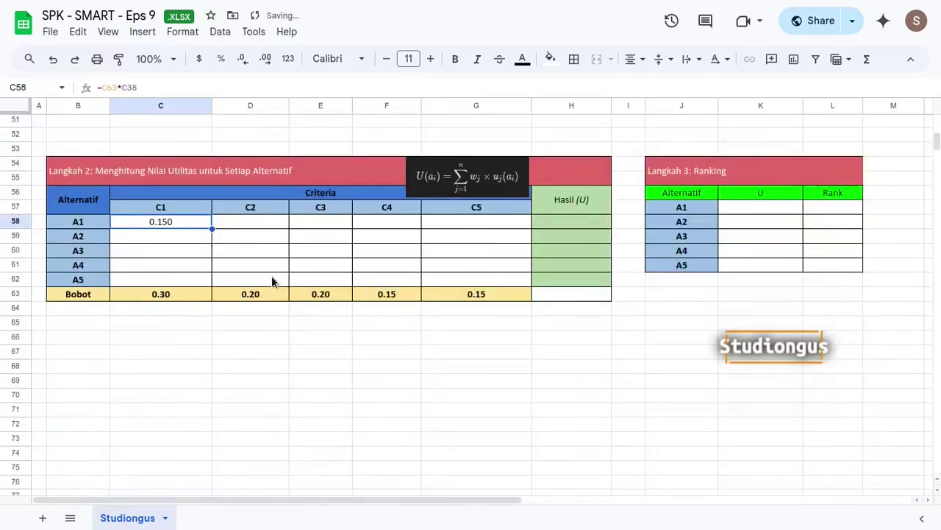
Lock the row of the weight reference in C58 so the formula reads =C$63*C38, and commit it.
key(F2)
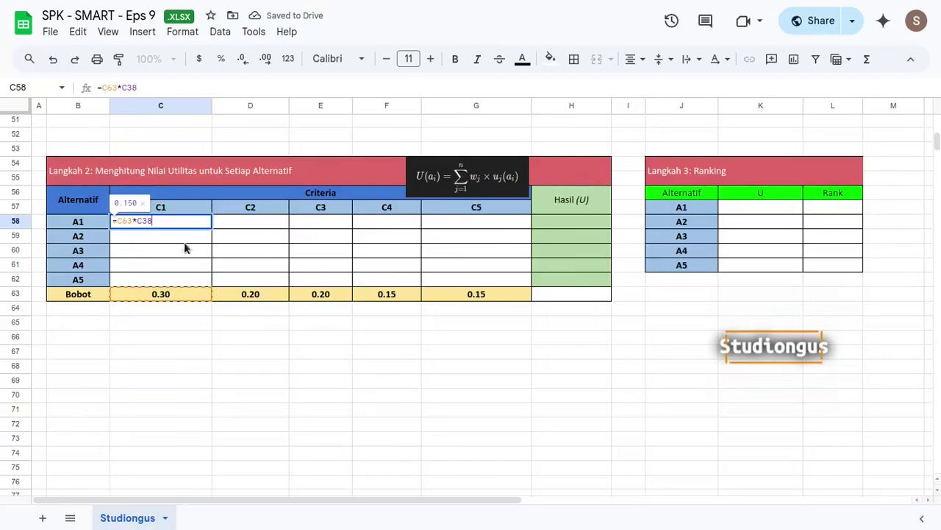
click(133, 221)
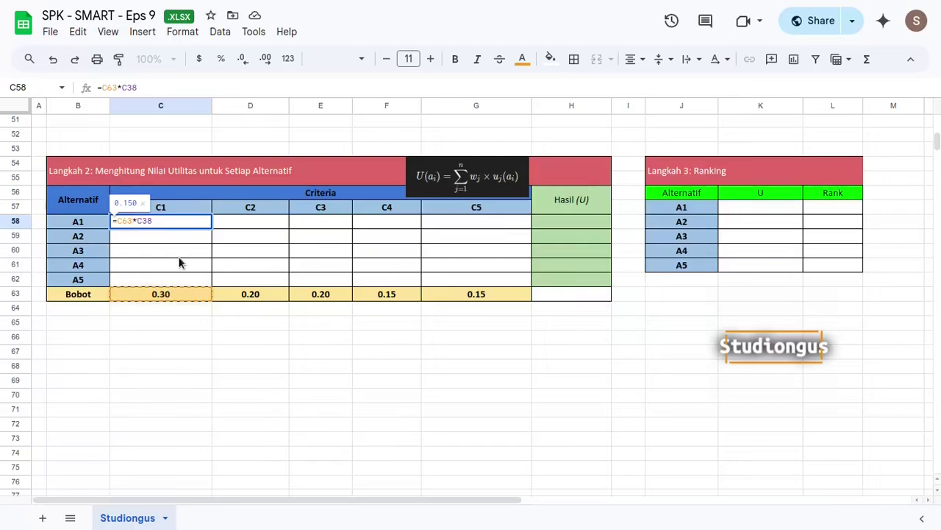
key(F4)
key(F4)
key(Return)
key(Up)
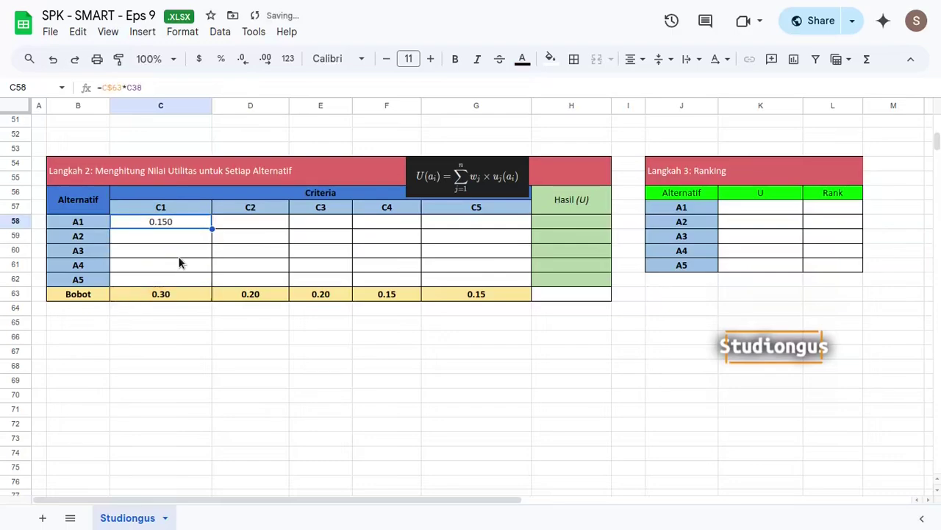
Fill the C58 weighted-value formula down through C62 for alternatives A2 to A5.
key(shift+Down)
key(shift+Down)
key(shift+Down)
key(shift+Down)
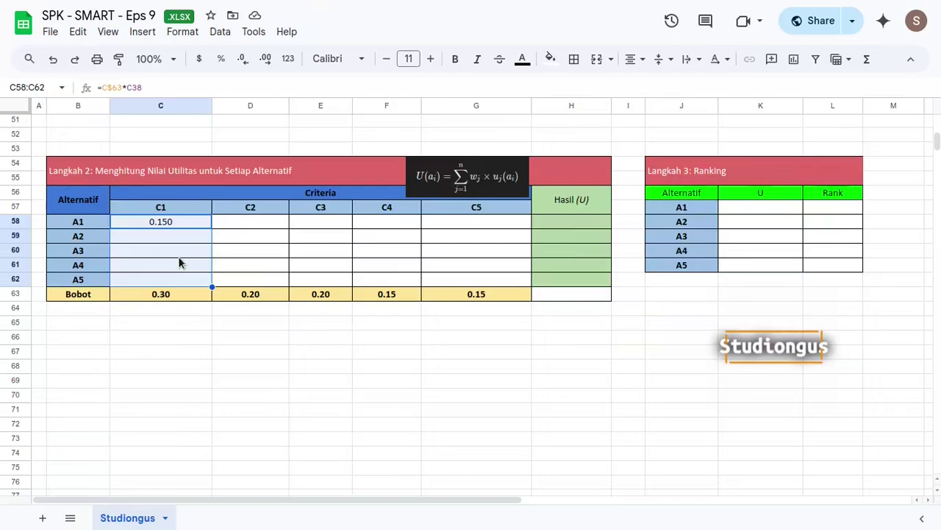
key(ctrl+d)
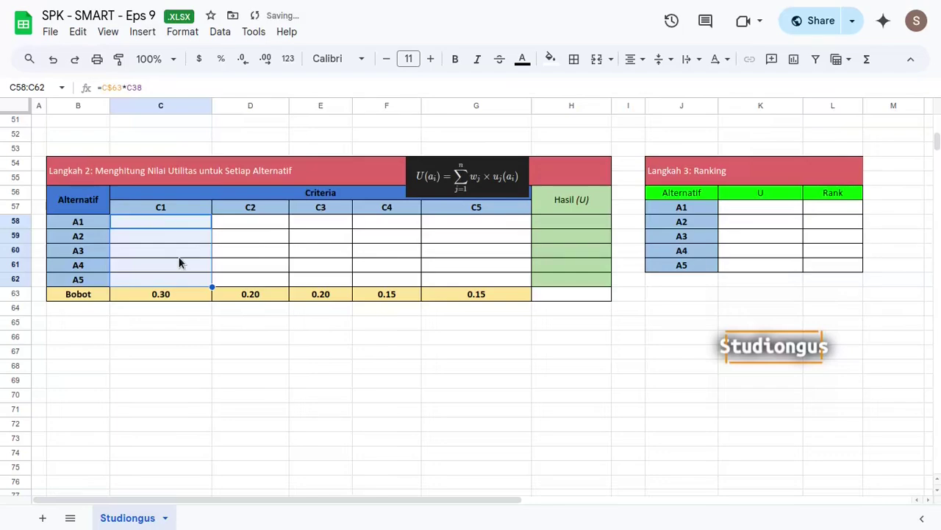
Fill the C1 weighted-value formulas across to criteria C2 through C5, covering C58:G62.
key(shift+Right)
key(shift+Right)
key(shift+Right)
key(shift+Right)
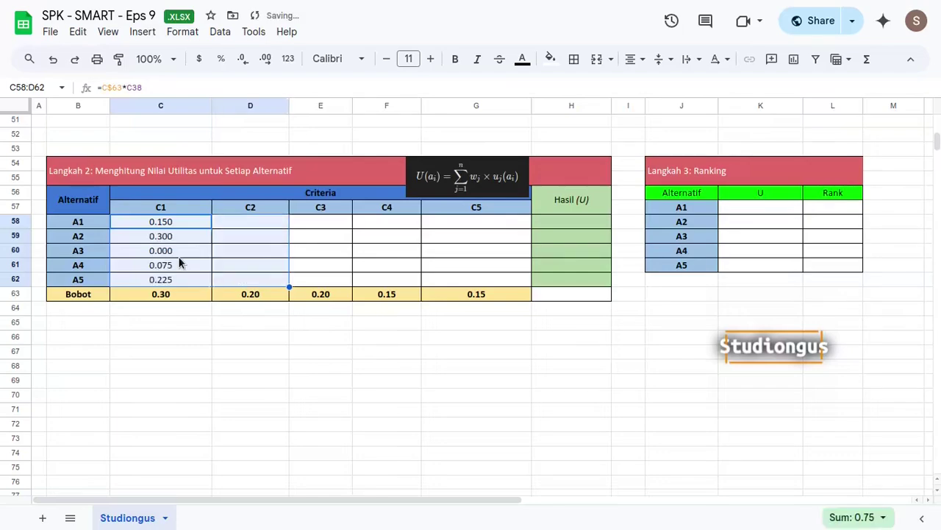
key(ctrl+r)
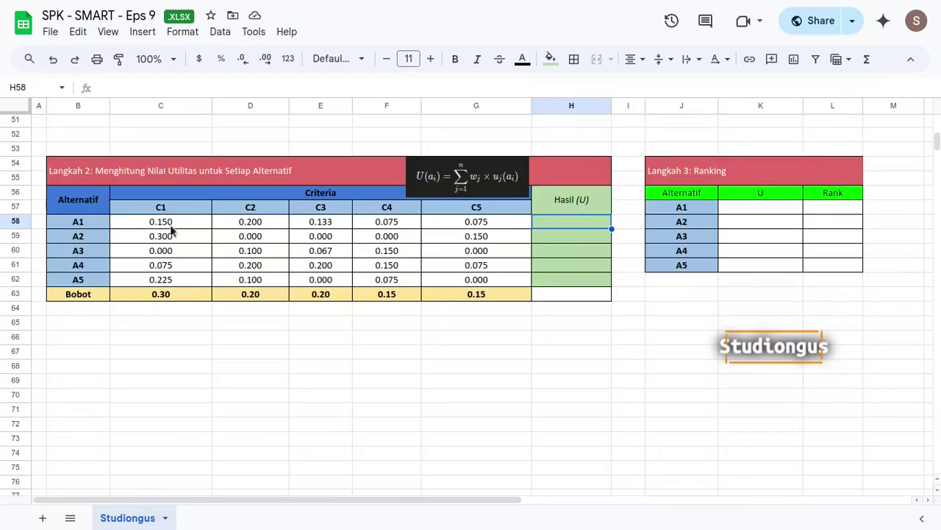
Enter =SUM(C58:G58) in H58 to total the weighted criteria values of alternative A1.
drag(197, 227, 468, 230)
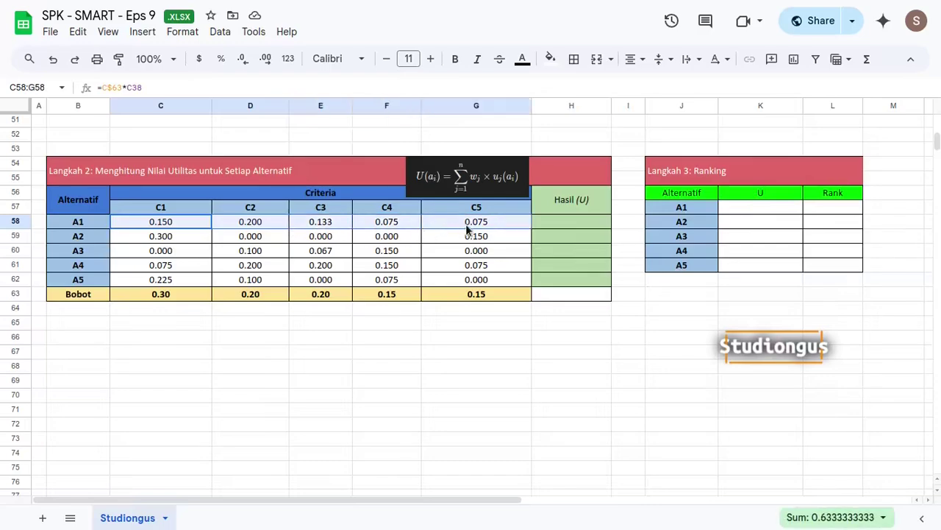
click(574, 220)
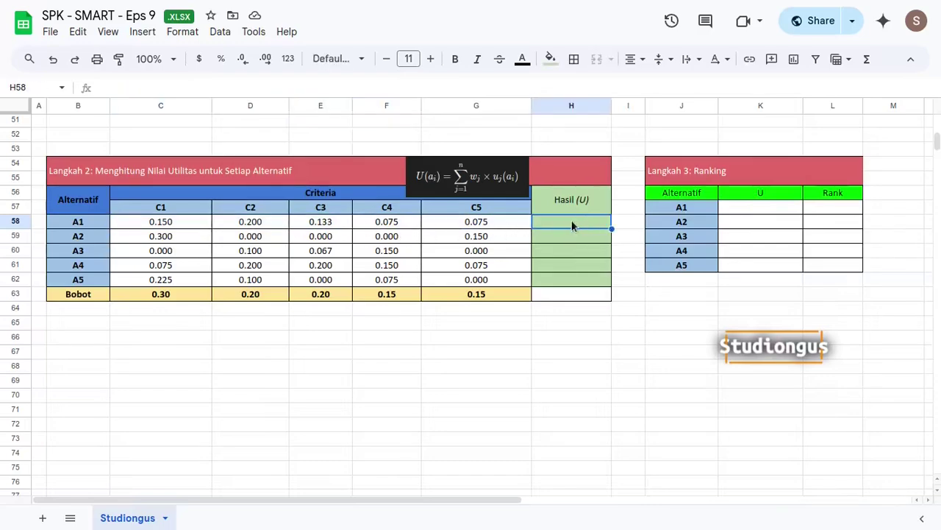
text(=sum()
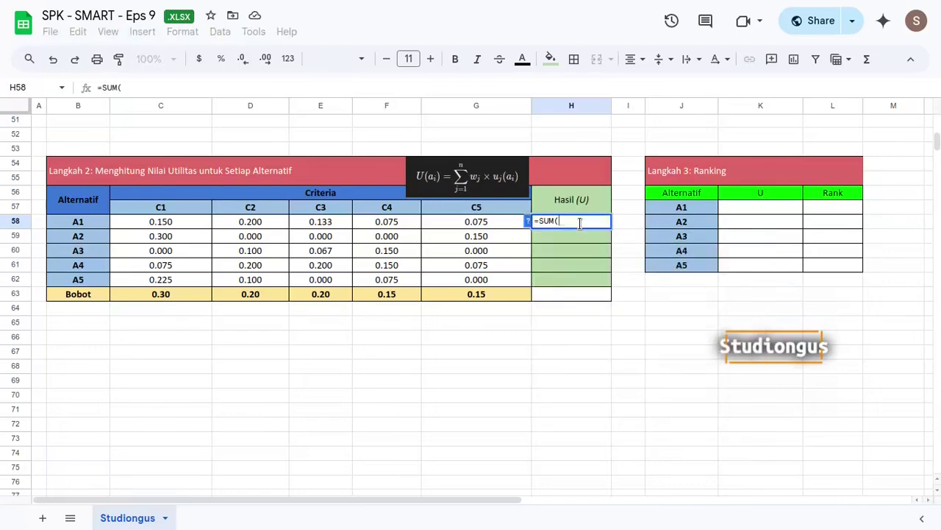
key(Left)
key(ctrl+Left)
key(Right)
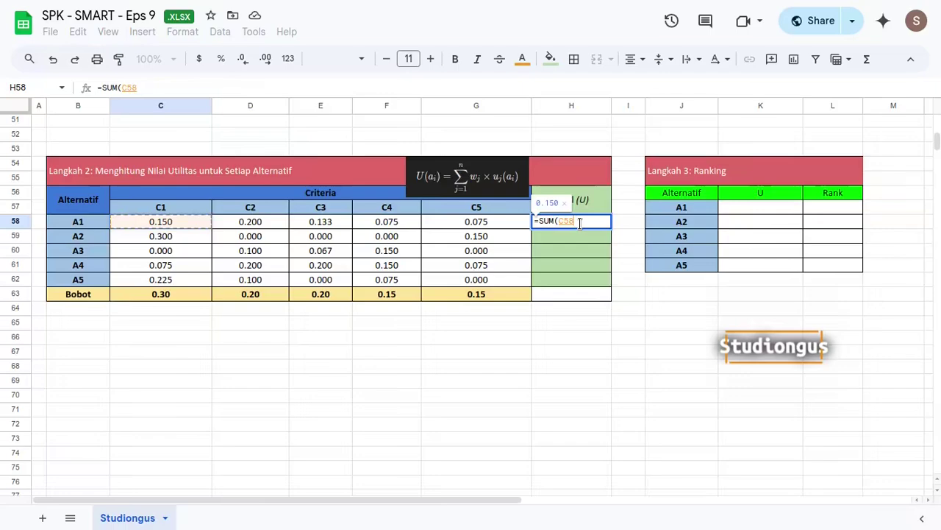
key(shift+Right)
key(shift+Right)
key(shift+Right)
key(shift+Right)
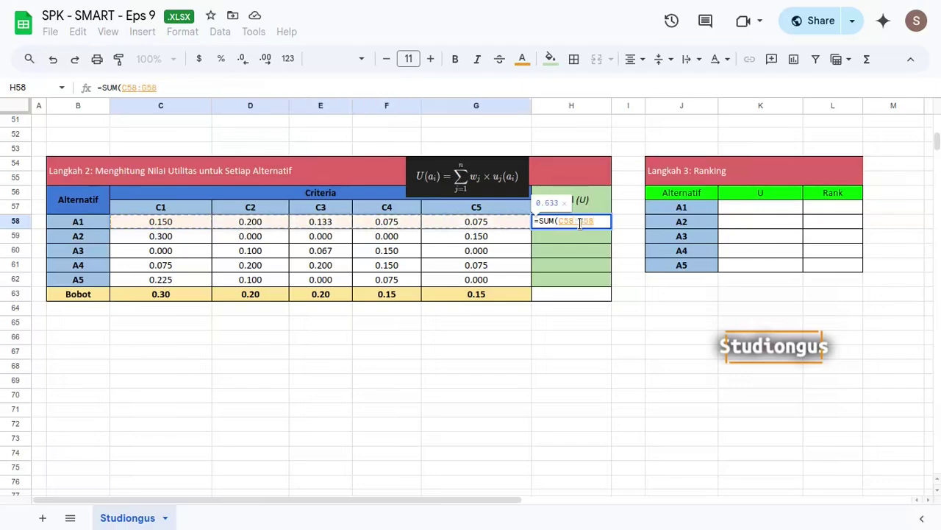
key(Return)
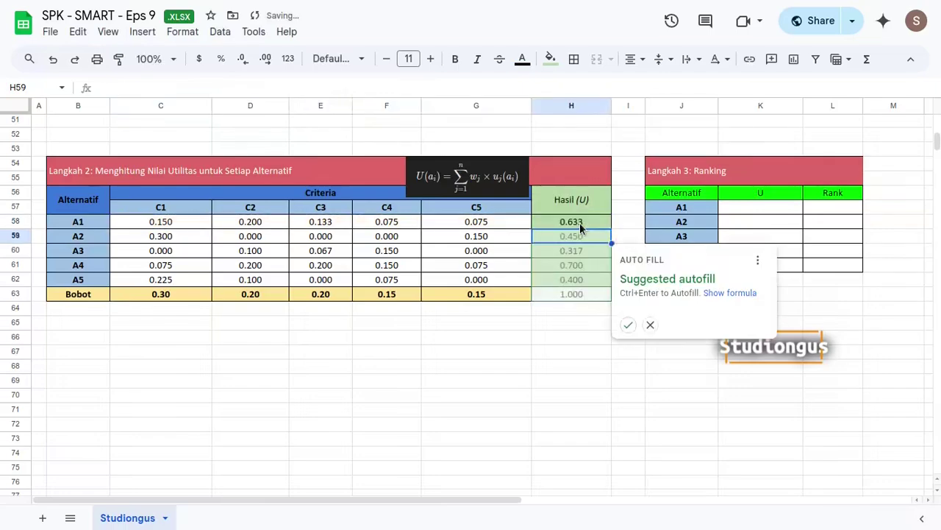
Fill the H58 sum formula down through H62 for alternatives A2 to A5, dismissing the suggested autofill.
key(Escape)
key(Up)
key(shift+Down)
key(shift+Down)
key(shift+Down)
key(shift+Down)
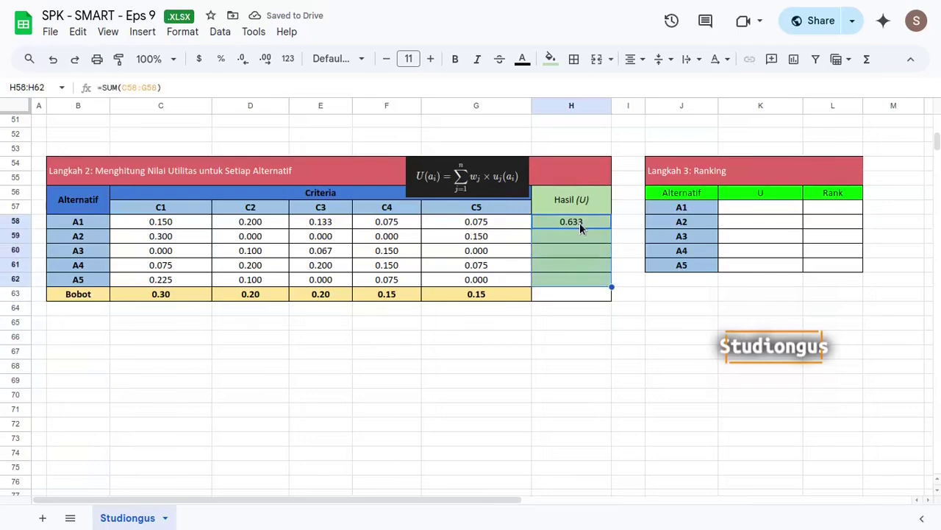
key(ctrl+d)
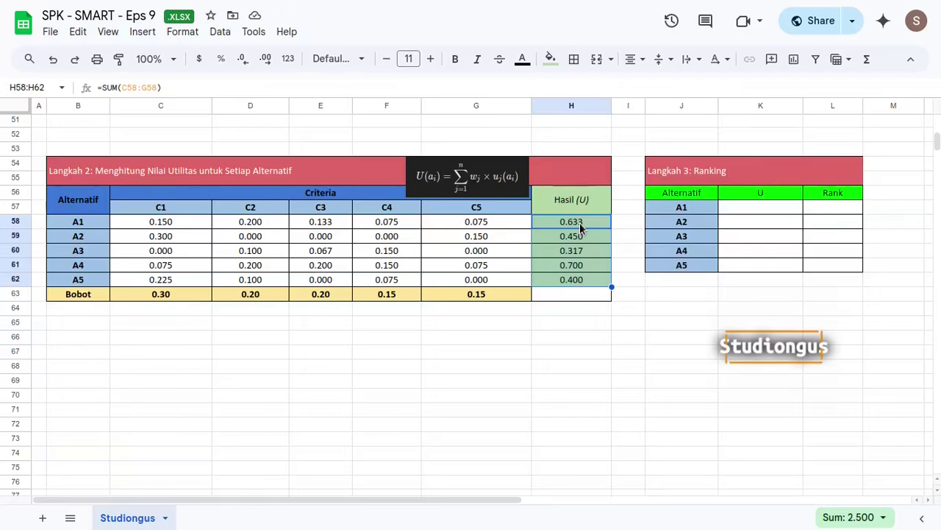
click(565, 263)
drag(570, 200, 573, 279)
click(577, 283)
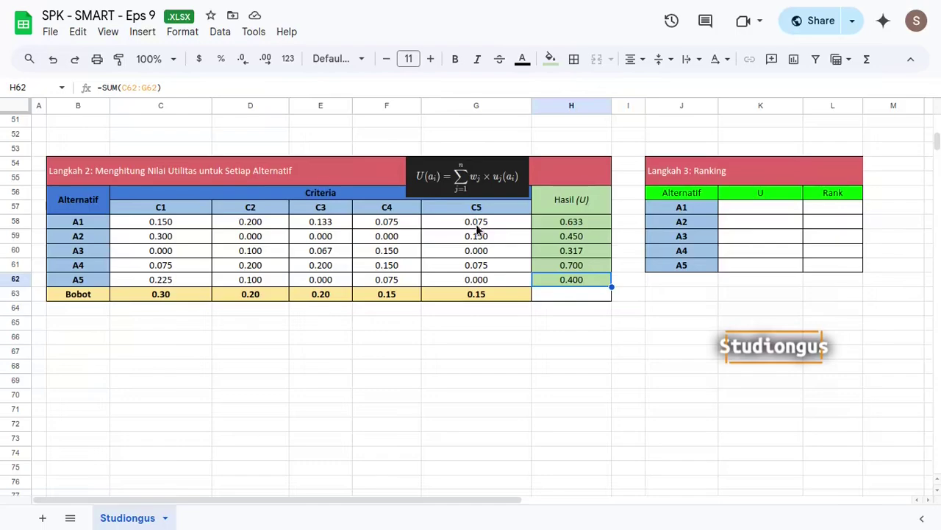
Enter =H58 in K57 to bring A1's utility result into the ranking table.
click(781, 209)
text(=)
click(581, 224)
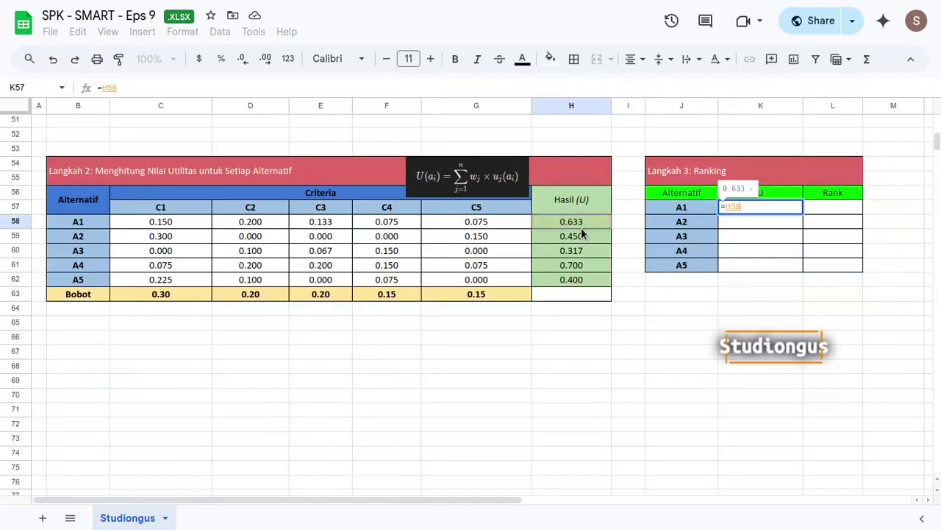
key(Return)
Fill the K57 utility reference down through K61 for alternatives A2 to A5.
key(Up)
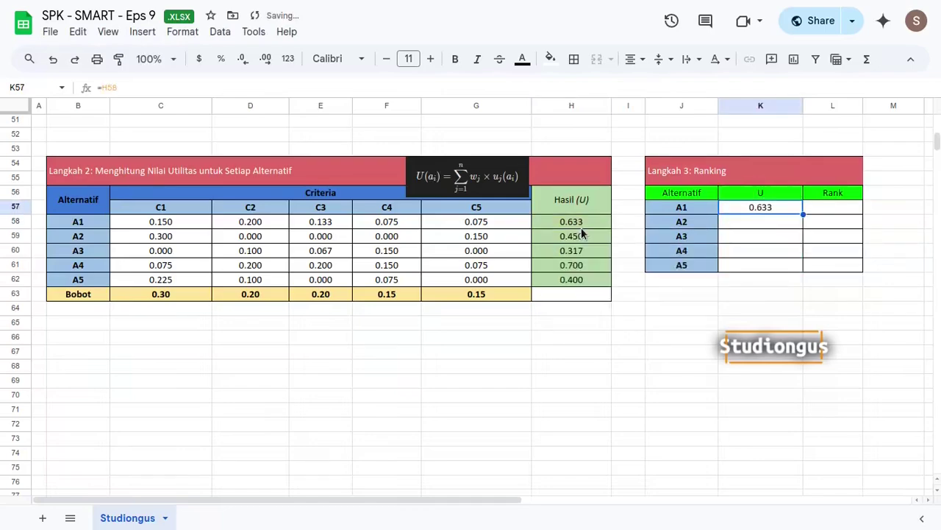
key(shift+Down)
key(shift+Down)
key(shift+Down)
key(shift+Down)
key(ctrl+d)
key(Right)
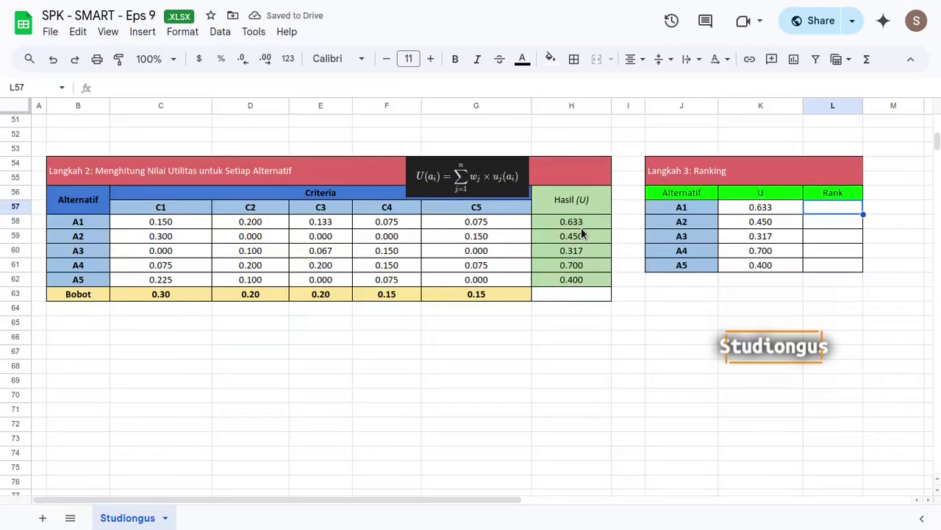
Enter =RANK(K57,$K$57:$K$61,0) in L57 to rank A1's utility value in descending order.
text(=rank()
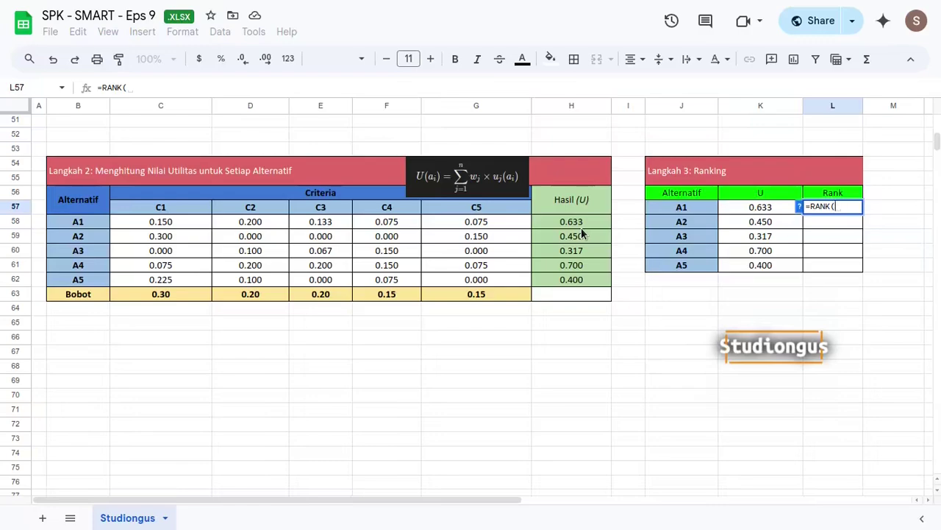
click(765, 206)
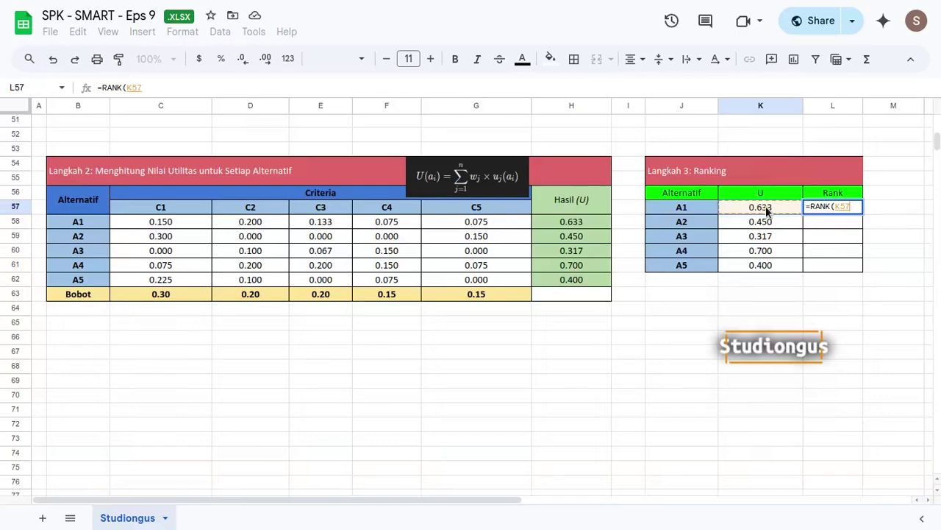
text(,)
click(765, 207)
key(ctrl+shift+Down)
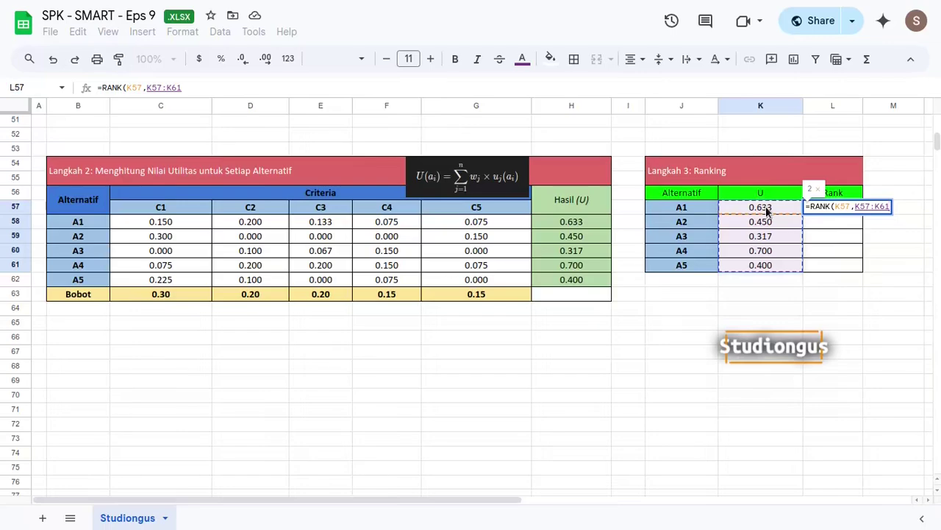
key(F4)
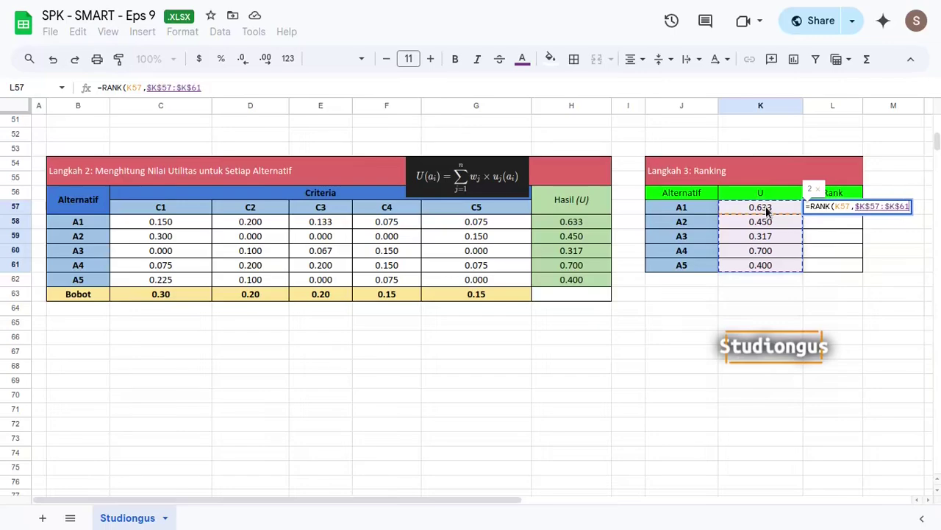
text(,)
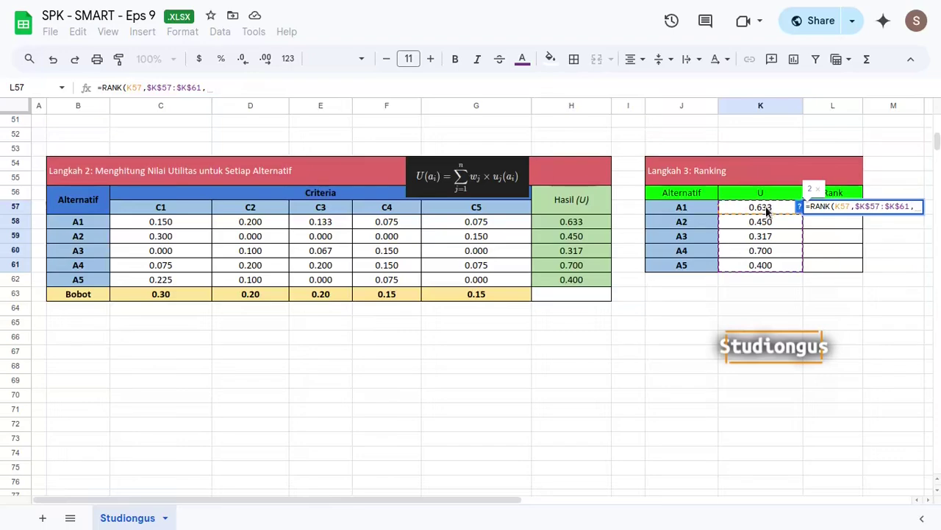
text(0))
key(Return)
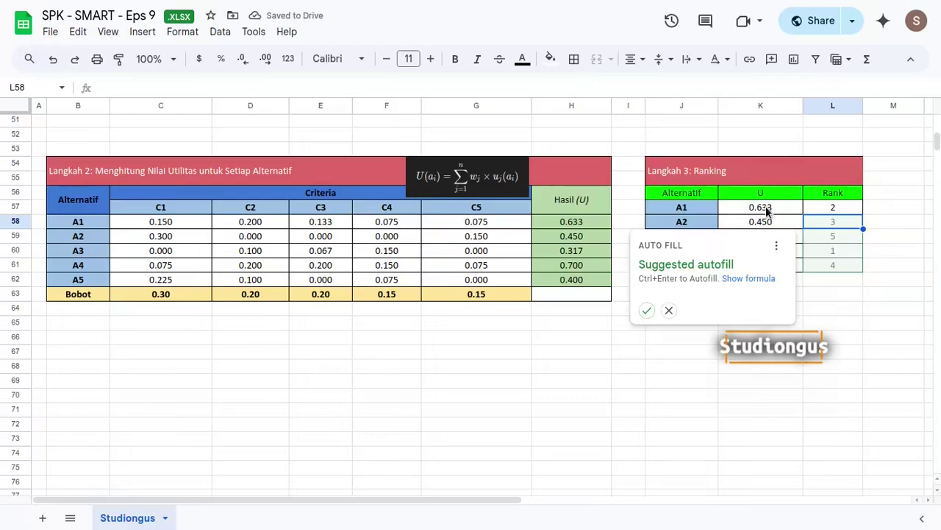
Accept the suggested autofill to extend the rank formula through L61 for alternatives A2 to A5.
key(ctrl+Return)
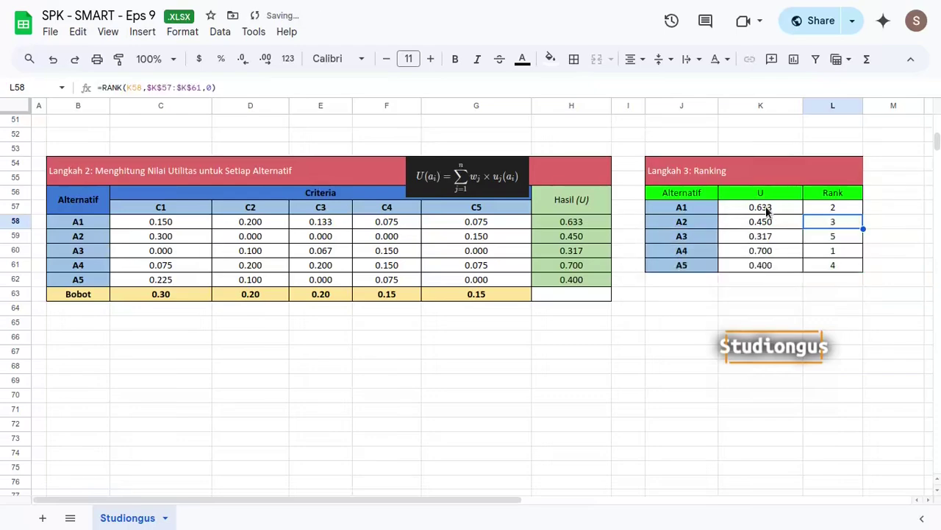
key(Up)
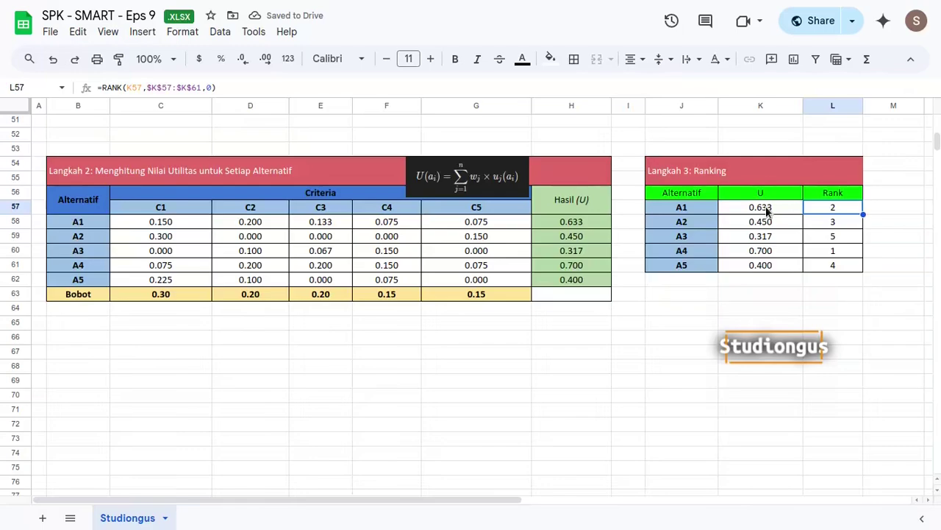
key(ctrl+shift+Down)
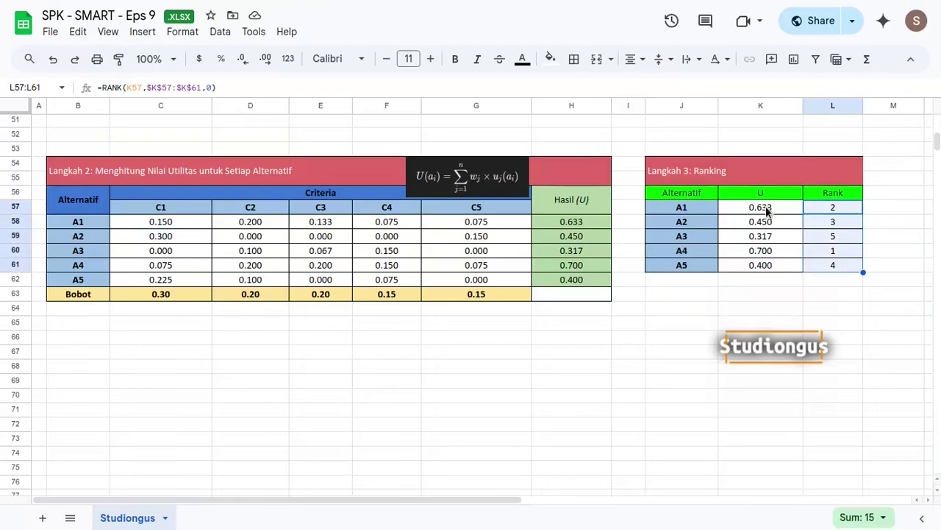
Look up the name of the rank 1 alternative by its code in the alternatives table, and return to the ranking table.
click(844, 250)
click(685, 253)
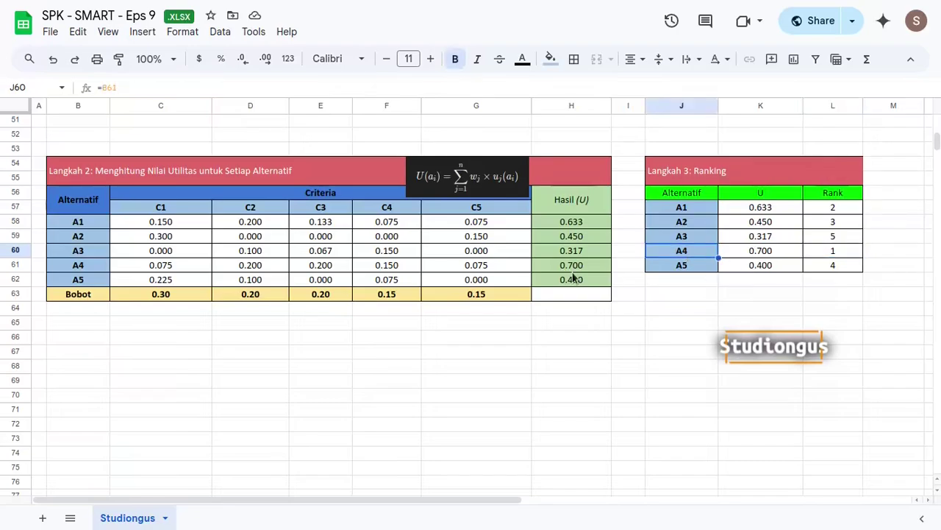
scroll(477, 303, up, 10)
scroll(479, 303, up, 2)
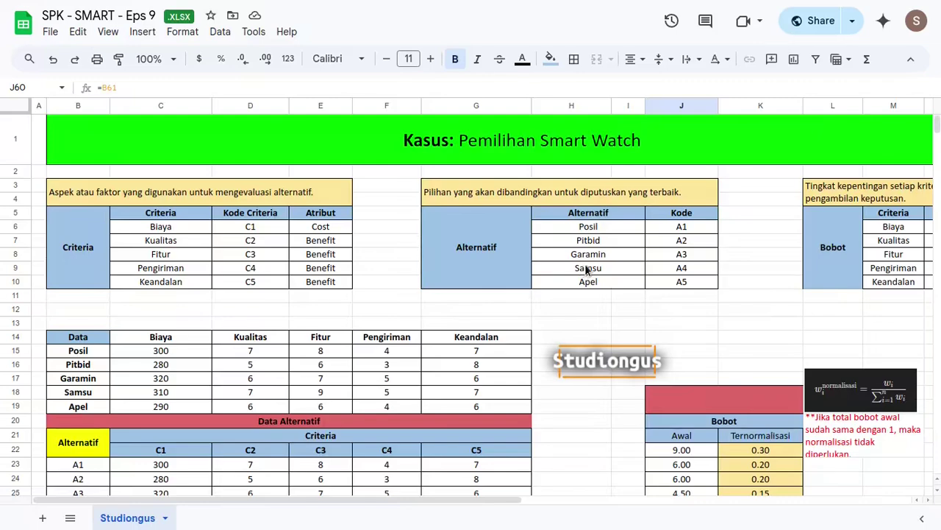
click(688, 273)
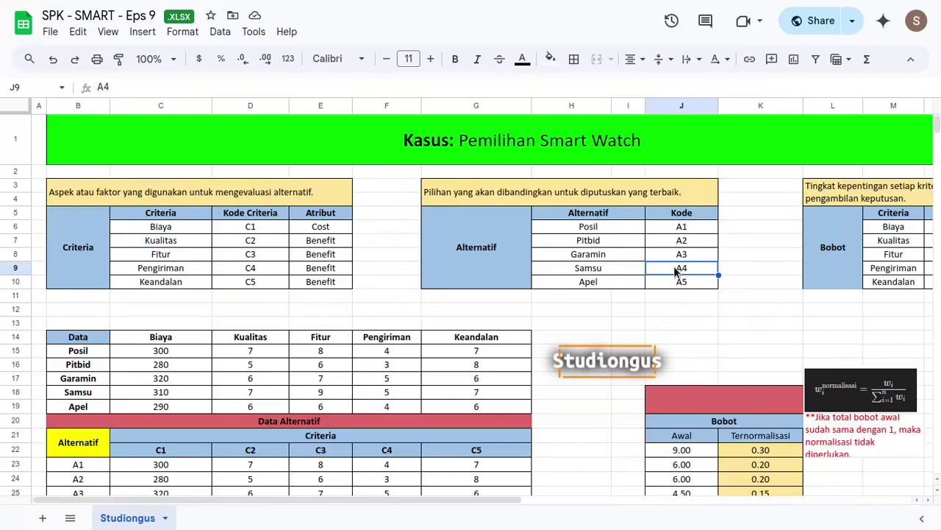
drag(617, 274, 668, 275)
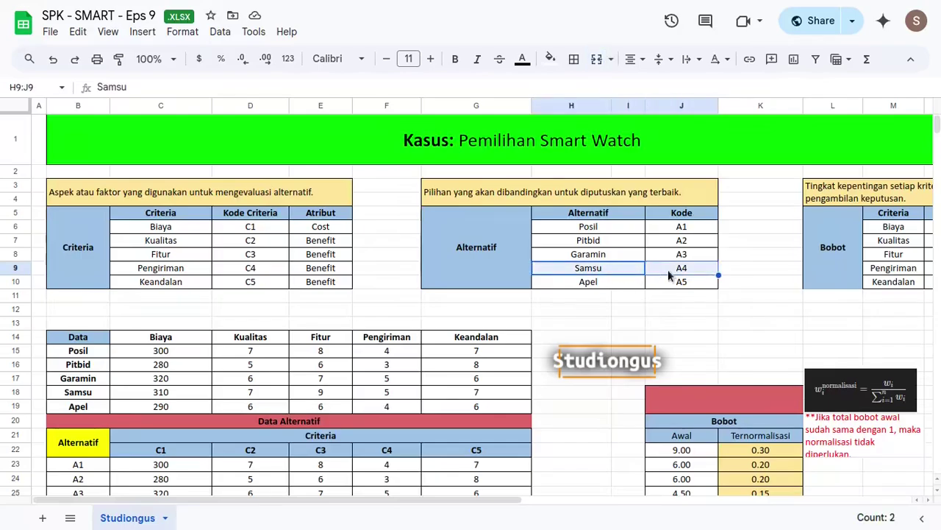
scroll(584, 281, down, 10)
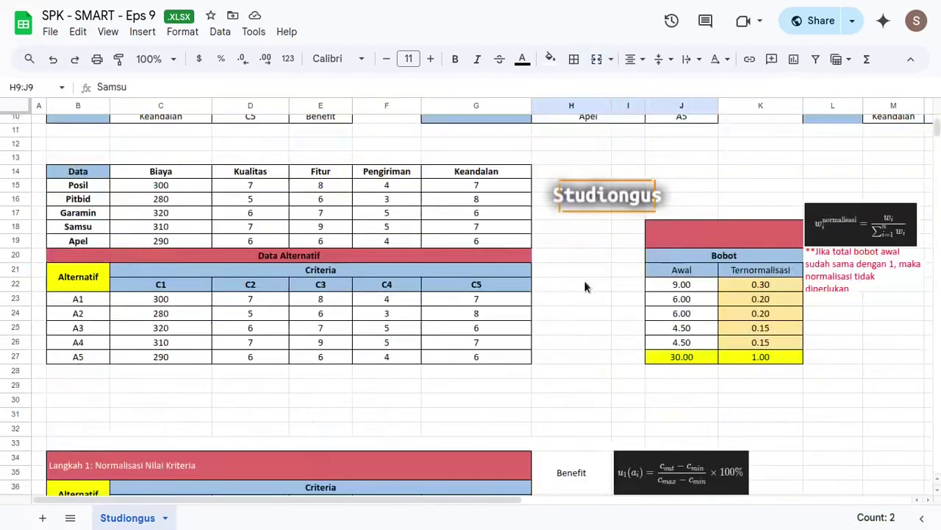
scroll(586, 286, down, 7)
scroll(586, 287, up, 2)
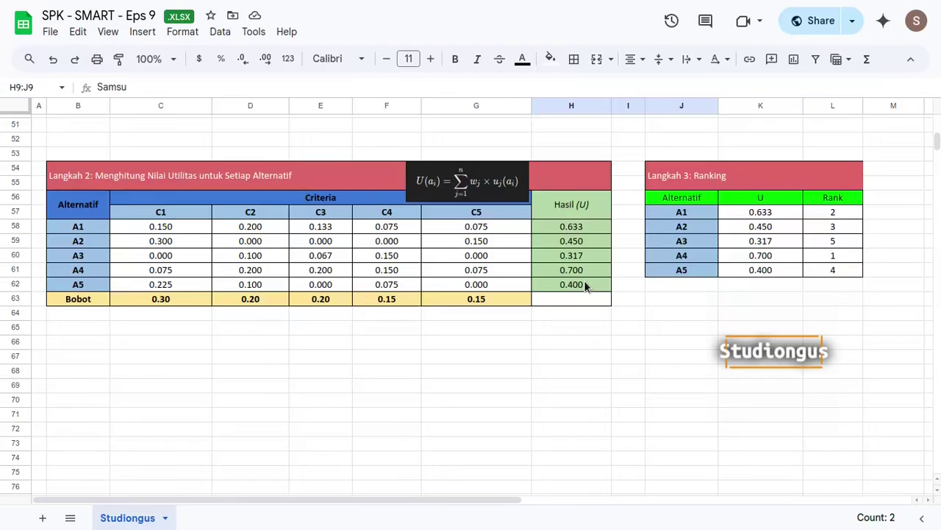
key(alt+Tab)
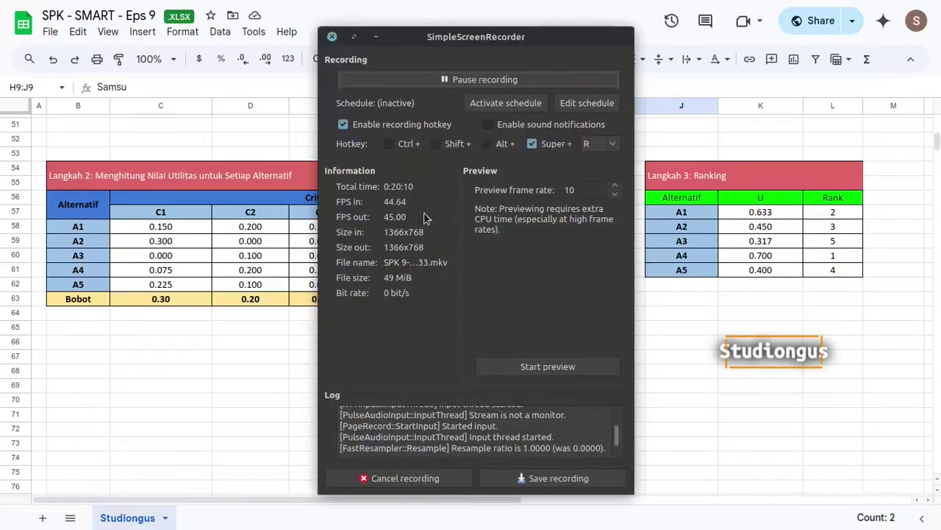